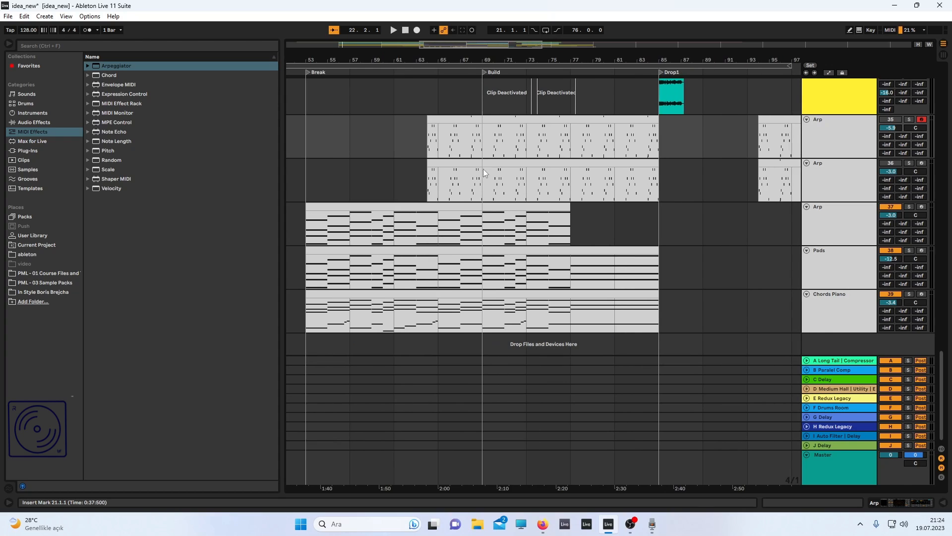
- Look over the arrangement from the Arp, Pads and Chords Piano tracks up to the bass tracks
{"action": "scroll", "coordinate": [480, 173], "scroll_direction": "down", "scroll_amount": 3}
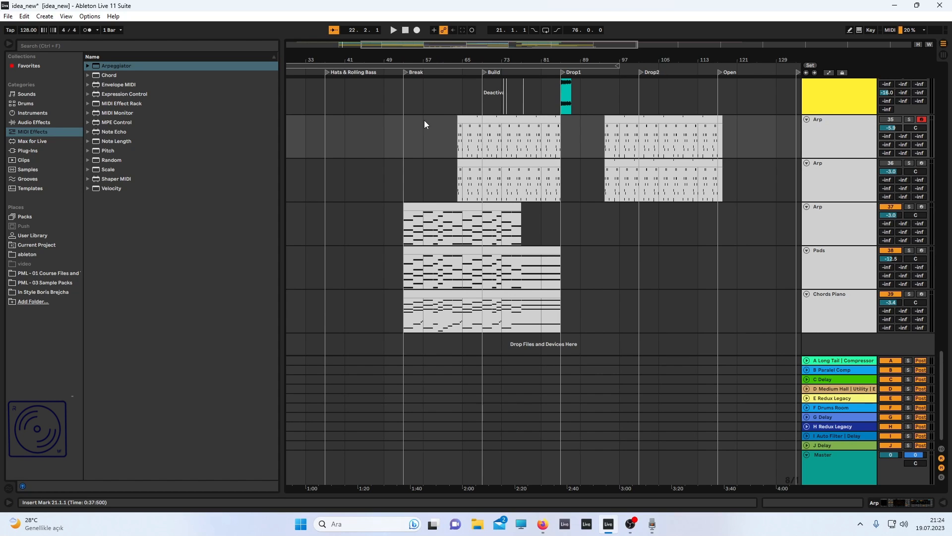
{"action": "scroll", "coordinate": [424, 121], "scroll_direction": "up", "scroll_amount": 3}
{"action": "scroll", "coordinate": [410, 126], "scroll_direction": "left", "scroll_amount": 1}
{"action": "scroll", "coordinate": [412, 127], "scroll_direction": "up", "scroll_amount": 2}
{"action": "scroll", "coordinate": [412, 127], "scroll_direction": "down", "scroll_amount": 5}
{"action": "scroll", "coordinate": [412, 127], "scroll_direction": "up", "scroll_amount": 1}
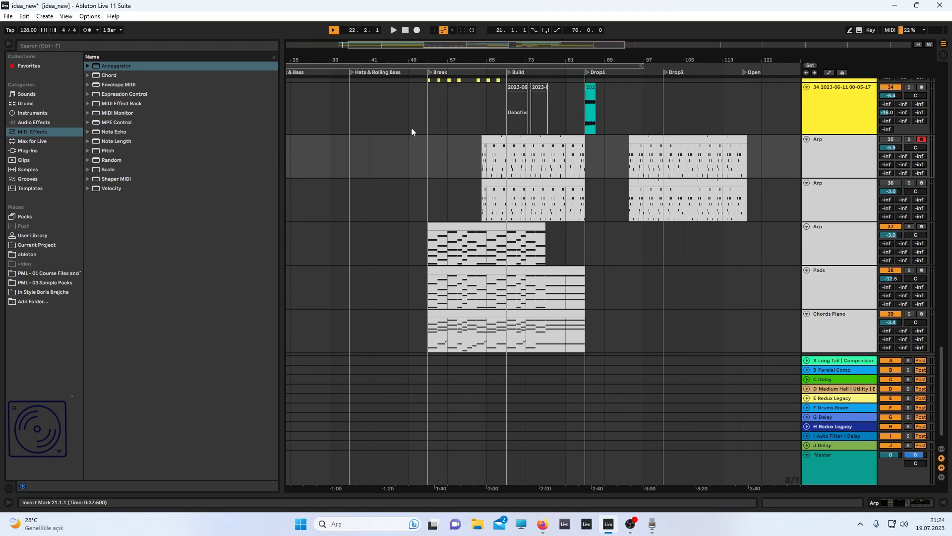
{"action": "scroll", "coordinate": [412, 128], "scroll_direction": "up", "scroll_amount": 10}
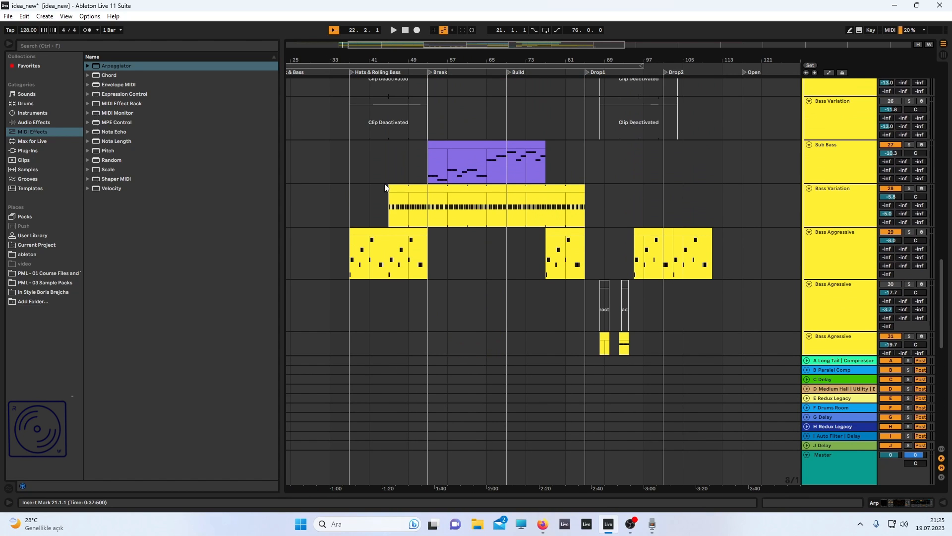
{"action": "scroll", "coordinate": [513, 214], "scroll_direction": "up", "scroll_amount": 3}
{"action": "scroll", "coordinate": [838, 127], "scroll_direction": "up", "scroll_amount": 4}
{"action": "scroll", "coordinate": [584, 142], "scroll_direction": "left", "scroll_amount": 2}
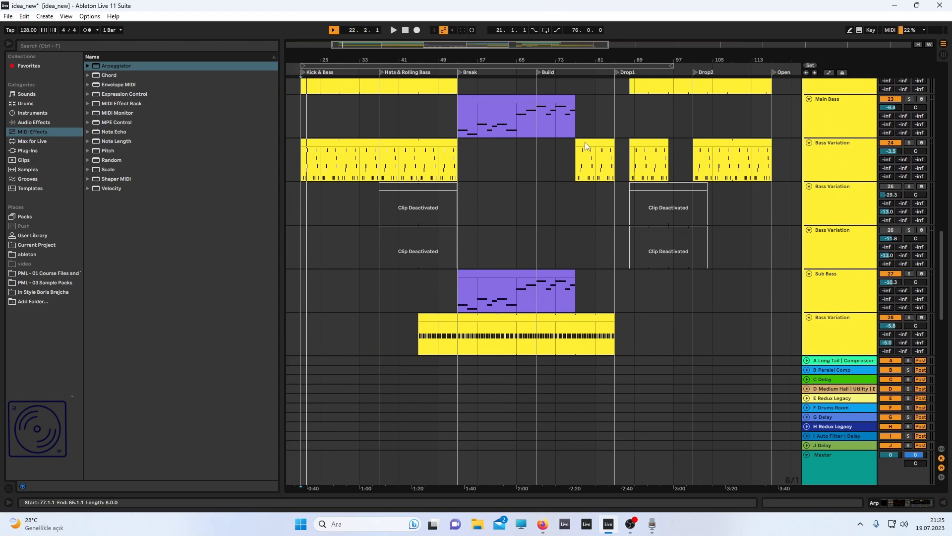
- Examine the Sub Bass, Main Bass, Bass Variation and Bass Aggressive clips across the sections, ending at the chord tracks
{"action": "scroll", "coordinate": [611, 149], "scroll_direction": "up", "scroll_amount": 5}
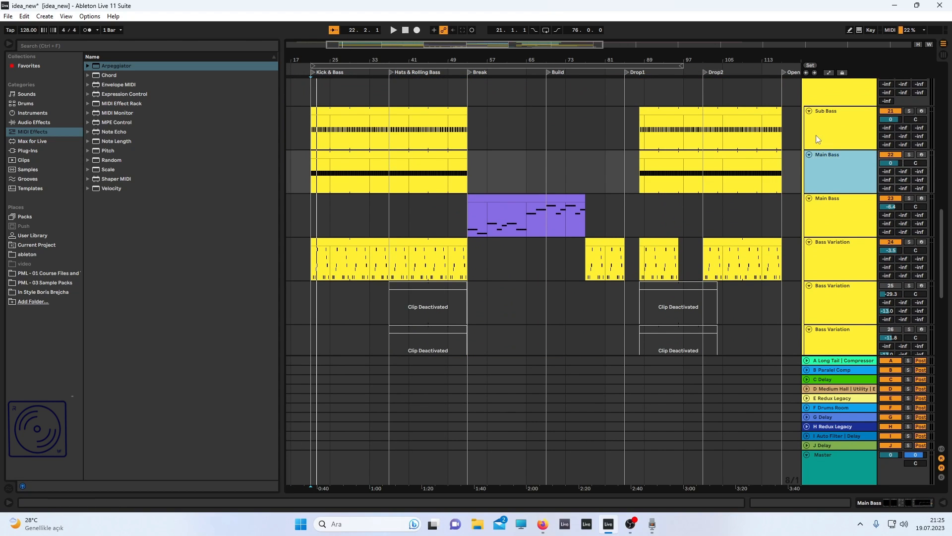
{"action": "scroll", "coordinate": [818, 144], "scroll_direction": "up", "scroll_amount": 1}
{"action": "scroll", "coordinate": [825, 156], "scroll_direction": "down", "scroll_amount": 4}
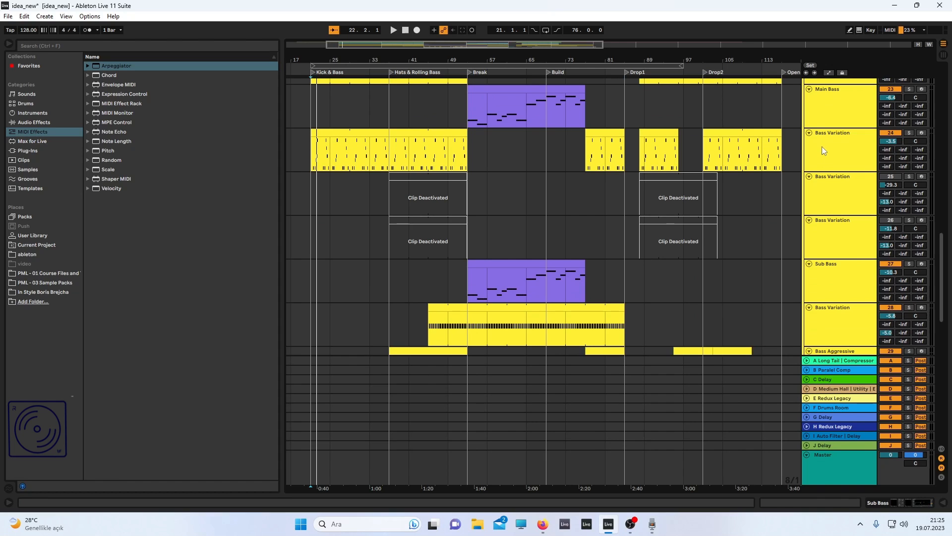
{"action": "left_click", "coordinate": [823, 147]}
{"action": "scroll", "coordinate": [624, 146], "scroll_direction": "down", "scroll_amount": 7}
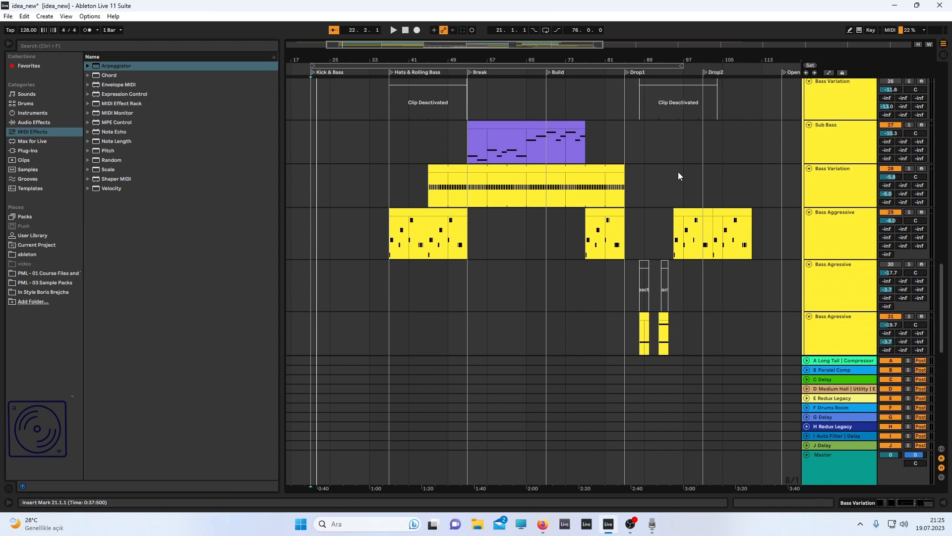
{"action": "scroll", "coordinate": [800, 141], "scroll_direction": "up", "scroll_amount": 4}
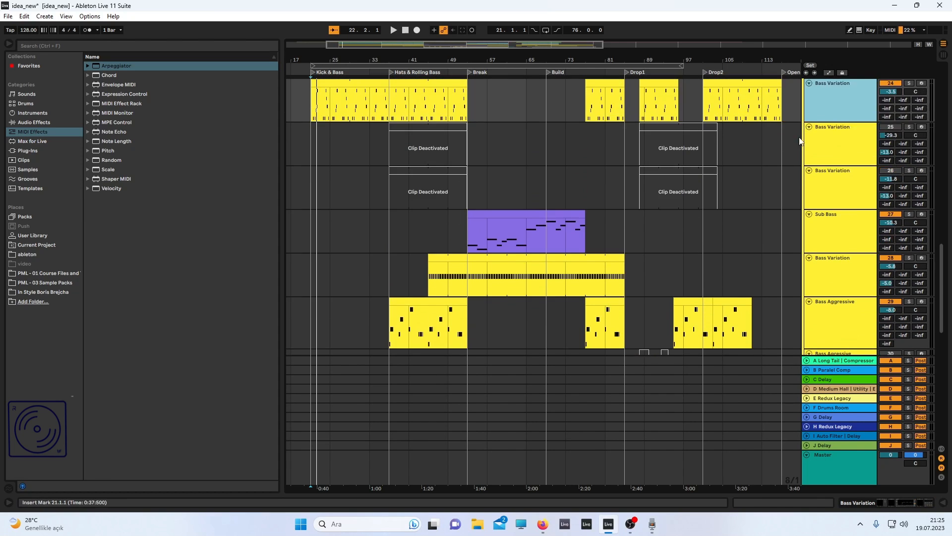
{"action": "scroll", "coordinate": [812, 153], "scroll_direction": "down", "scroll_amount": 7}
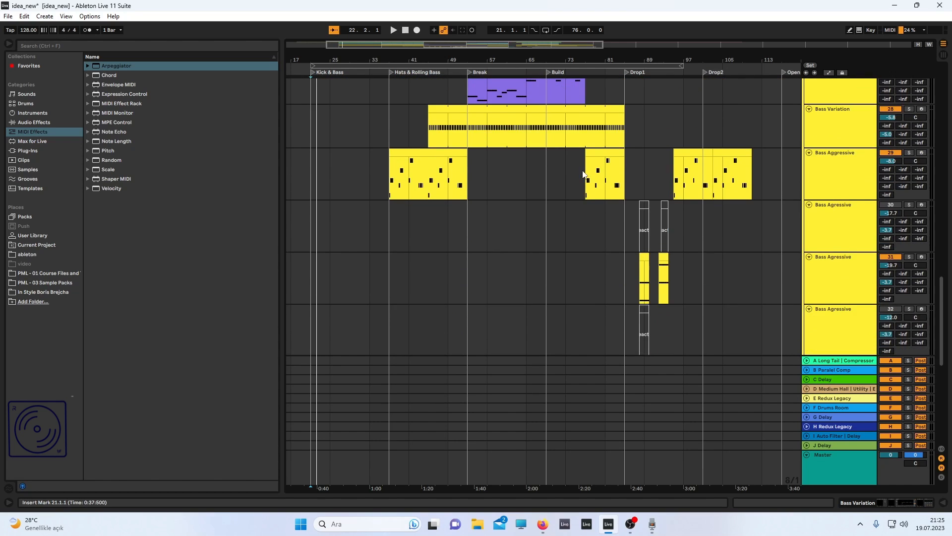
{"action": "scroll", "coordinate": [545, 166], "scroll_direction": "down", "scroll_amount": 12}
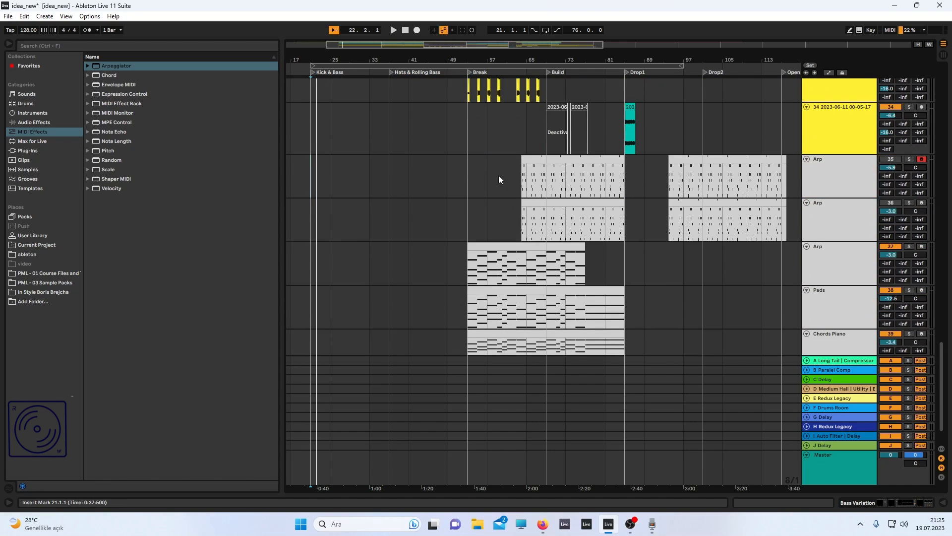
- Play the arrangement from bar 49, just before the Break, with the Arp, Pads and Chords Piano clips in view
{"action": "scroll", "coordinate": [499, 180], "scroll_direction": "down", "scroll_amount": 2}
{"action": "scroll", "coordinate": [483, 190], "scroll_direction": "right", "scroll_amount": 2}
{"action": "scroll", "coordinate": [421, 278], "scroll_direction": "up", "scroll_amount": 8}
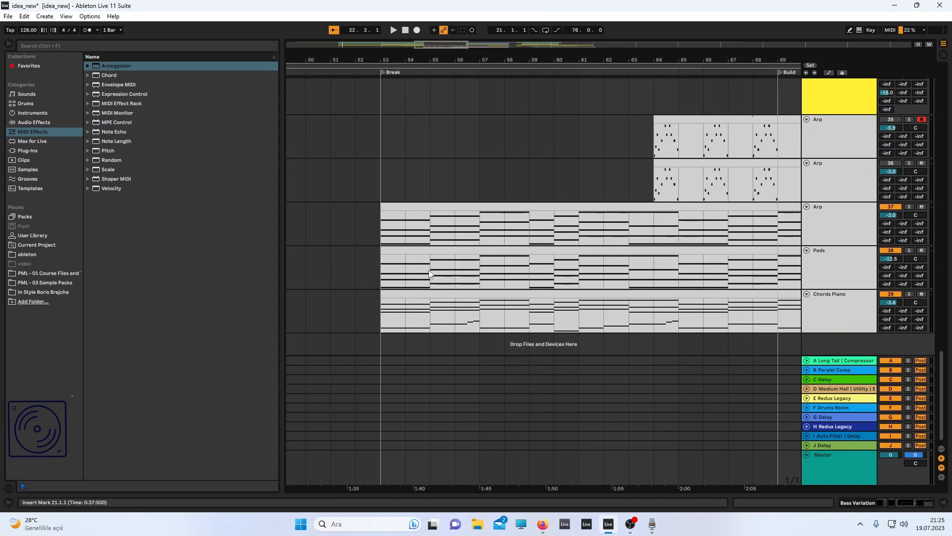
{"action": "scroll", "coordinate": [408, 274], "scroll_direction": "right", "scroll_amount": 2}
{"action": "left_click", "coordinate": [327, 281]}
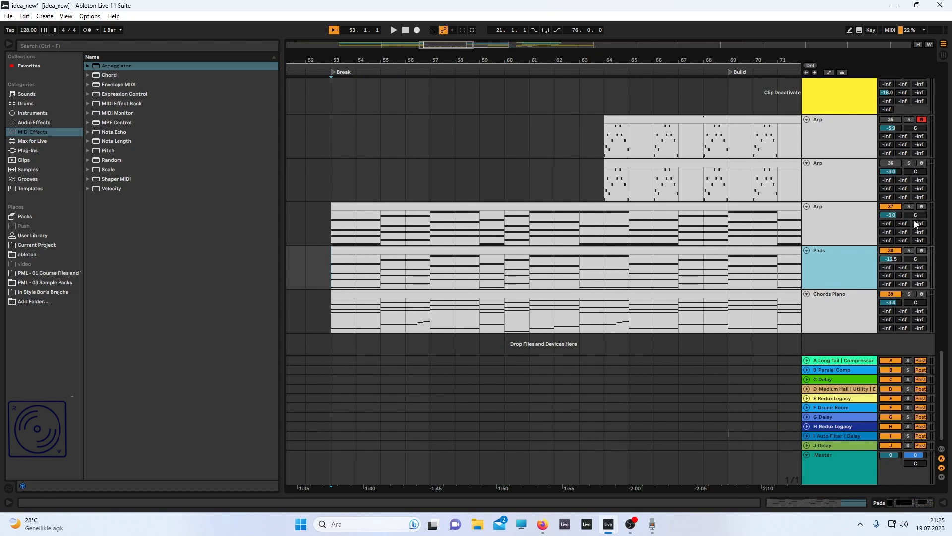
{"action": "scroll", "coordinate": [715, 213], "scroll_direction": "down", "scroll_amount": 8}
{"action": "scroll", "coordinate": [714, 212], "scroll_direction": "right", "scroll_amount": 1}
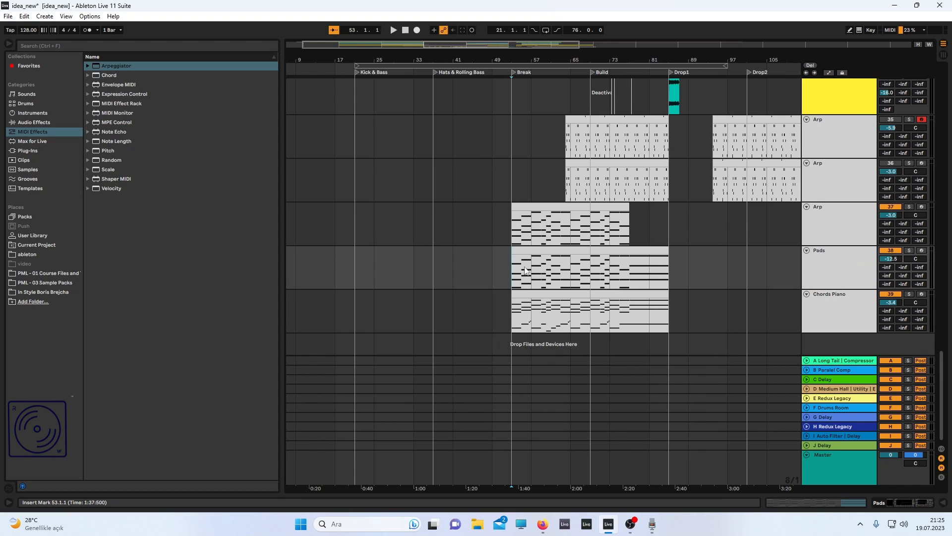
{"action": "left_click", "coordinate": [504, 277]}
{"action": "key", "text": "space"}
{"action": "scroll", "coordinate": [591, 245], "scroll_direction": "up", "scroll_amount": 4}
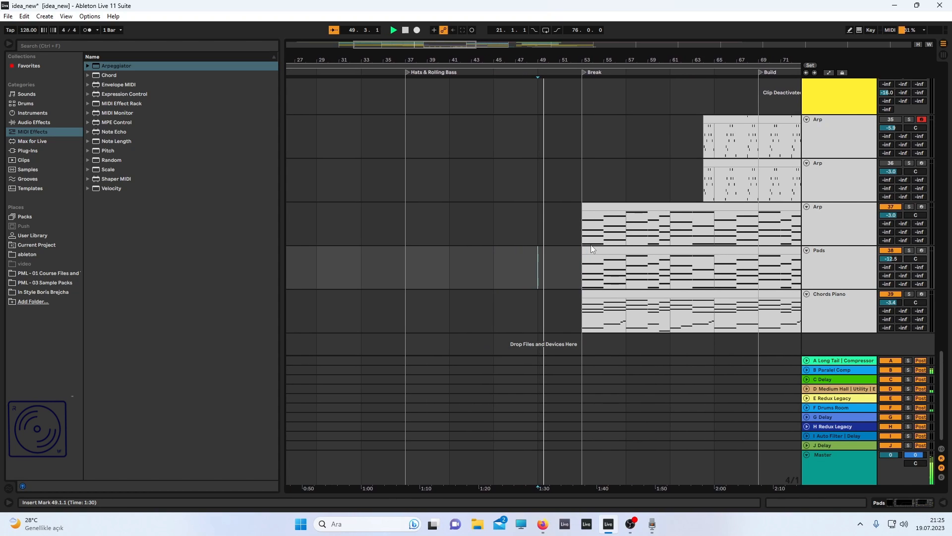
{"action": "scroll", "coordinate": [591, 245], "scroll_direction": "right", "scroll_amount": 2}
{"action": "scroll", "coordinate": [590, 245], "scroll_direction": "right", "scroll_amount": 3}
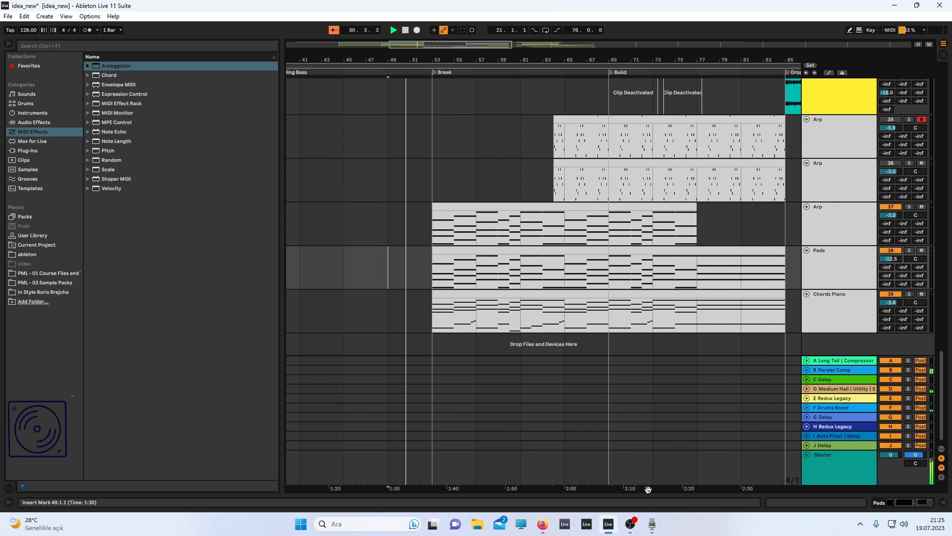
- Switch to the Ses Kaydedici voice recorder to check the running recording, and minimize its window
{"action": "left_click", "coordinate": [651, 527]}
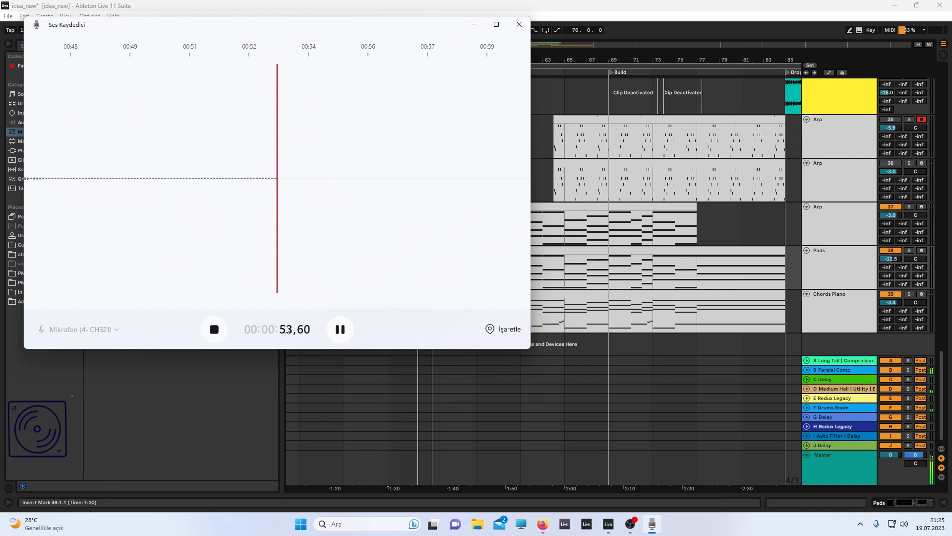
{"action": "left_click", "coordinate": [474, 24]}
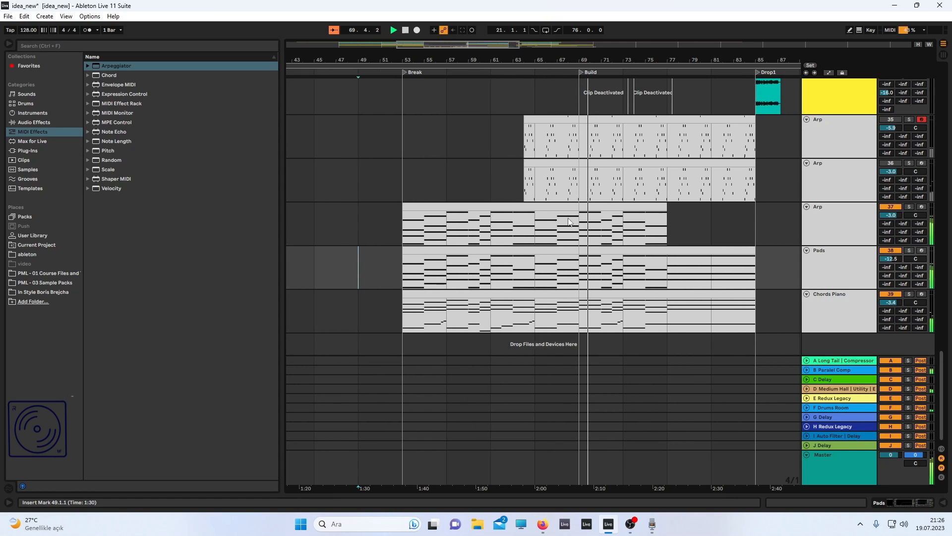
- Follow the playback of the Arp, Pads and Chords Piano tracks through the Build into Drop1 and stop it
{"action": "scroll", "coordinate": [568, 221], "scroll_direction": "up", "scroll_amount": 5}
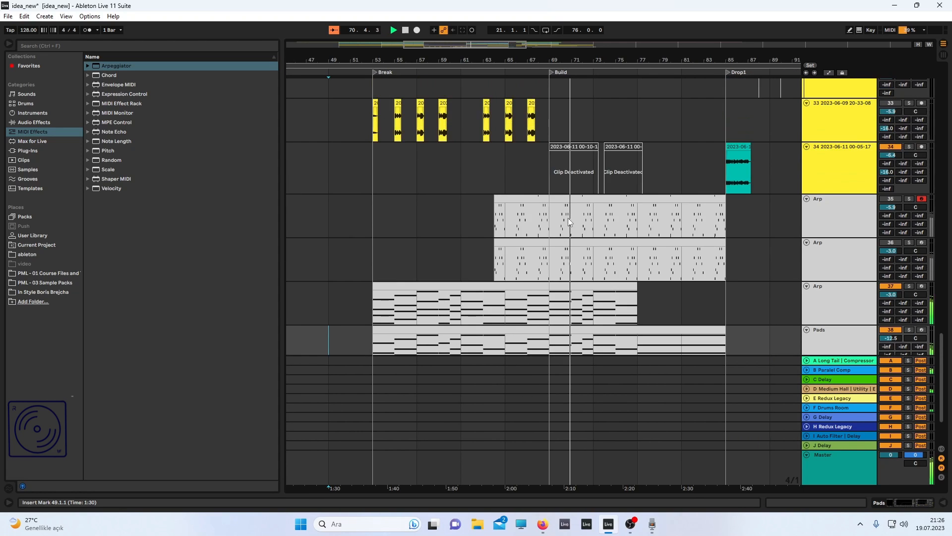
{"action": "scroll", "coordinate": [568, 221], "scroll_direction": "down", "scroll_amount": 8}
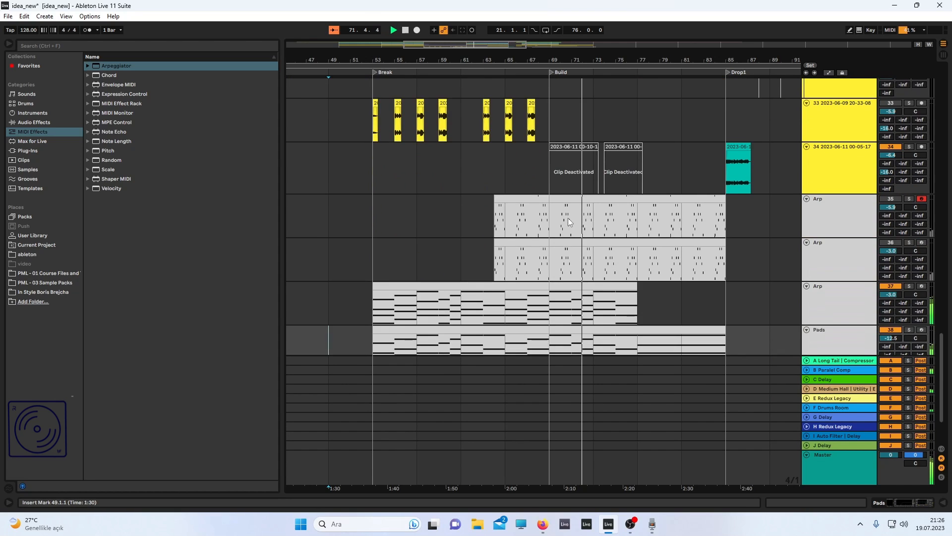
{"action": "scroll", "coordinate": [569, 222], "scroll_direction": "down", "scroll_amount": 1}
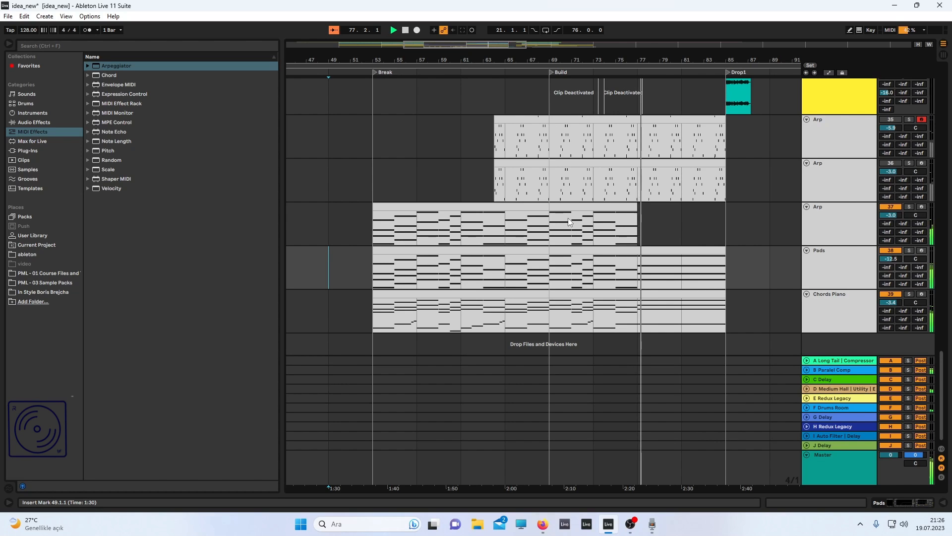
{"action": "scroll", "coordinate": [567, 218], "scroll_direction": "up", "scroll_amount": 2}
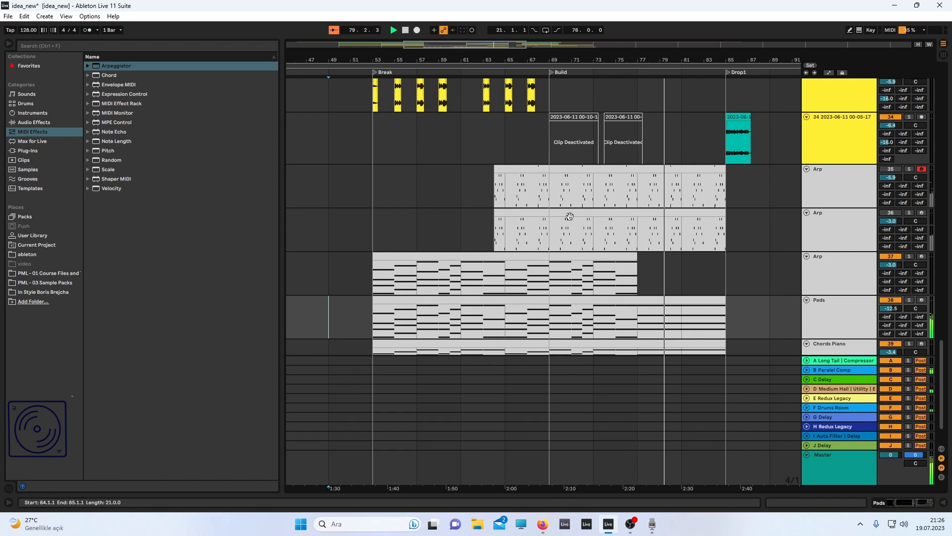
{"action": "scroll", "coordinate": [570, 216], "scroll_direction": "down", "scroll_amount": 2}
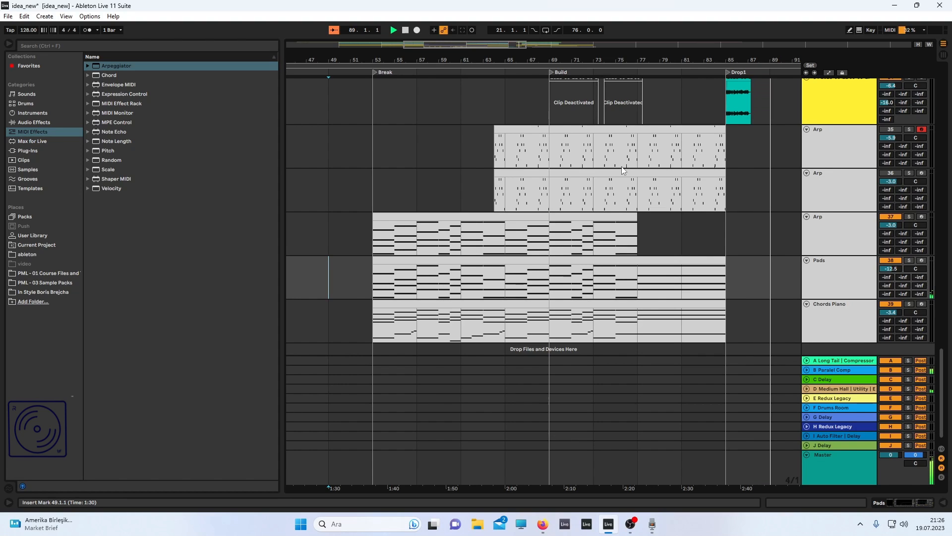
{"action": "scroll", "coordinate": [620, 165], "scroll_direction": "down", "scroll_amount": 3}
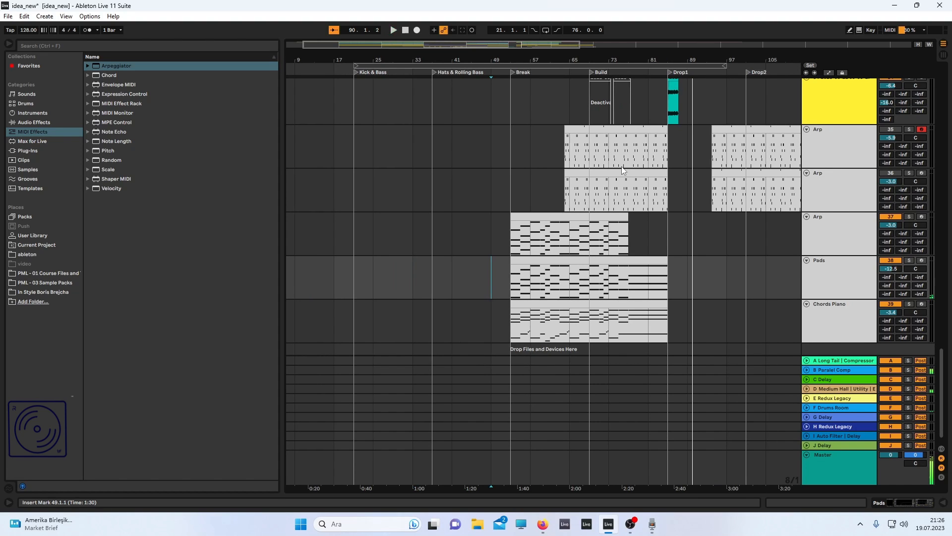
{"action": "scroll", "coordinate": [621, 166], "scroll_direction": "down", "scroll_amount": 1}
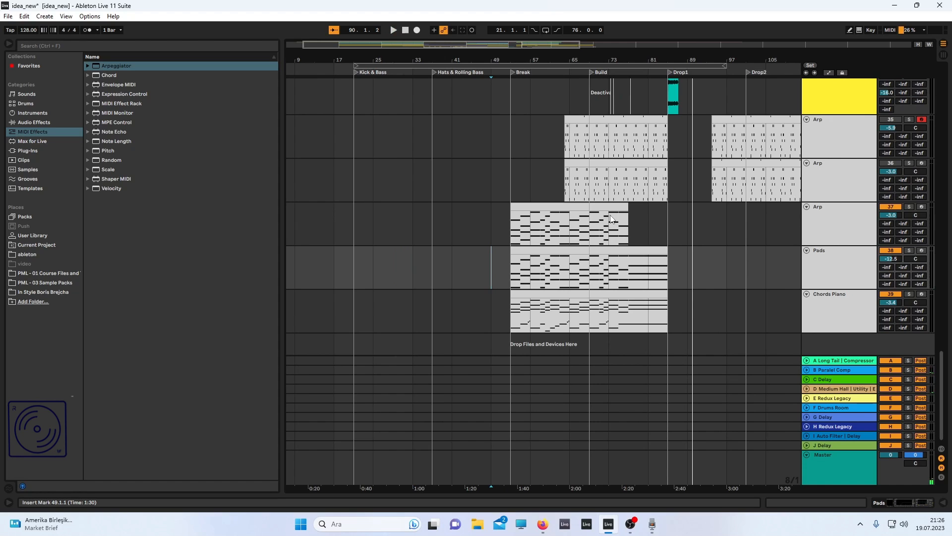
- Show the Pads track's device chain and open the window of its Serum instrument
{"action": "scroll", "coordinate": [645, 271], "scroll_direction": "up", "scroll_amount": 3}
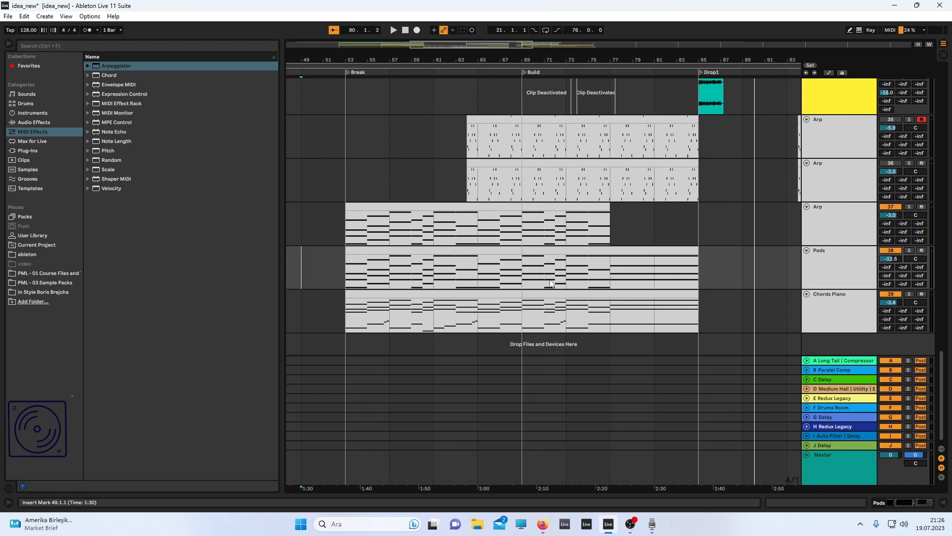
{"action": "scroll", "coordinate": [551, 283], "scroll_direction": "up", "scroll_amount": 3}
{"action": "scroll", "coordinate": [552, 282], "scroll_direction": "down", "scroll_amount": 3}
{"action": "double_click", "coordinate": [819, 268]}
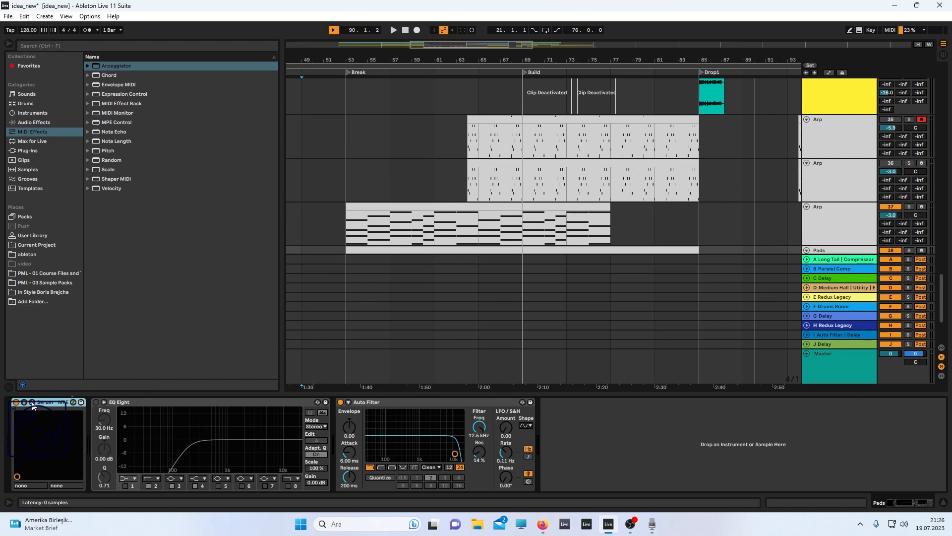
{"action": "left_click", "coordinate": [146, 399]}
{"action": "scroll", "coordinate": [355, 231], "scroll_direction": "down", "scroll_amount": 2}
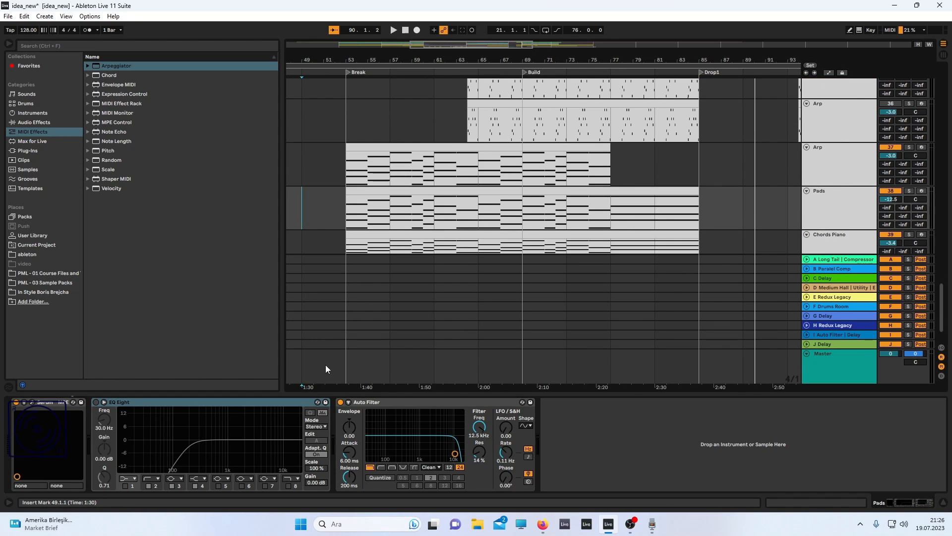
{"action": "scroll", "coordinate": [496, 223], "scroll_direction": "down", "scroll_amount": 1}
{"action": "left_click", "coordinate": [838, 197]}
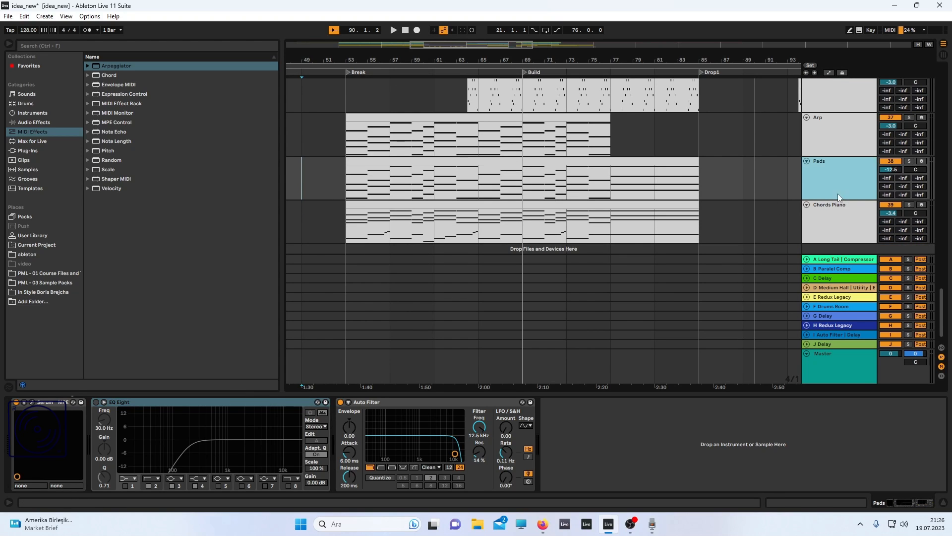
{"action": "left_click", "coordinate": [33, 402]}
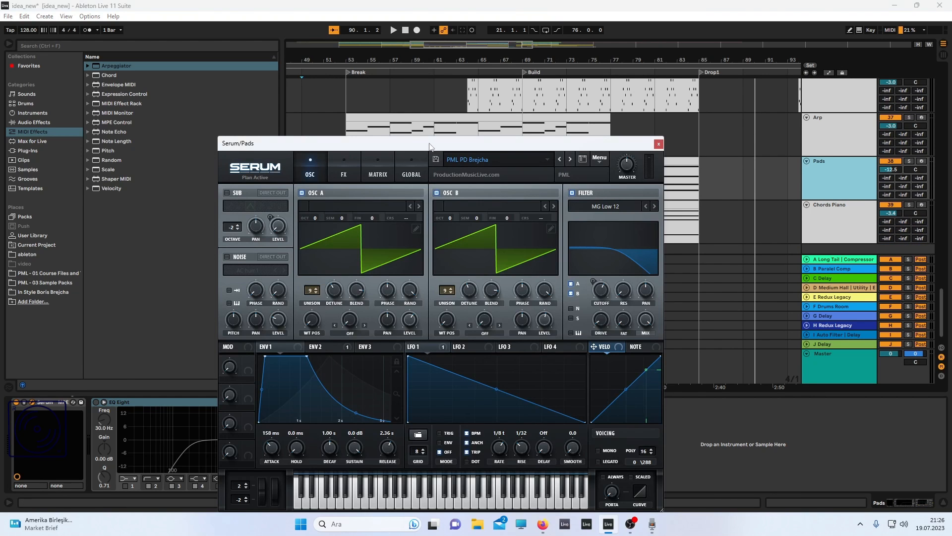
- Reposition the Serum window over the arrangement and display the ENV 2 envelope of the pad sound
{"action": "left_click_drag", "start_coordinate": [430, 145], "coordinate": [292, 90]}
{"action": "left_click_drag", "start_coordinate": [352, 93], "coordinate": [443, 117]}
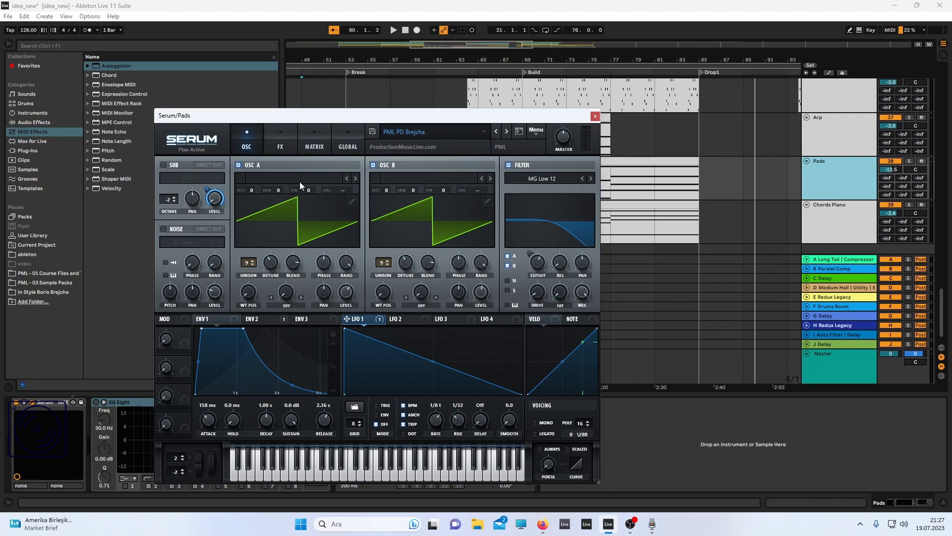
{"action": "left_click", "coordinate": [255, 319]}
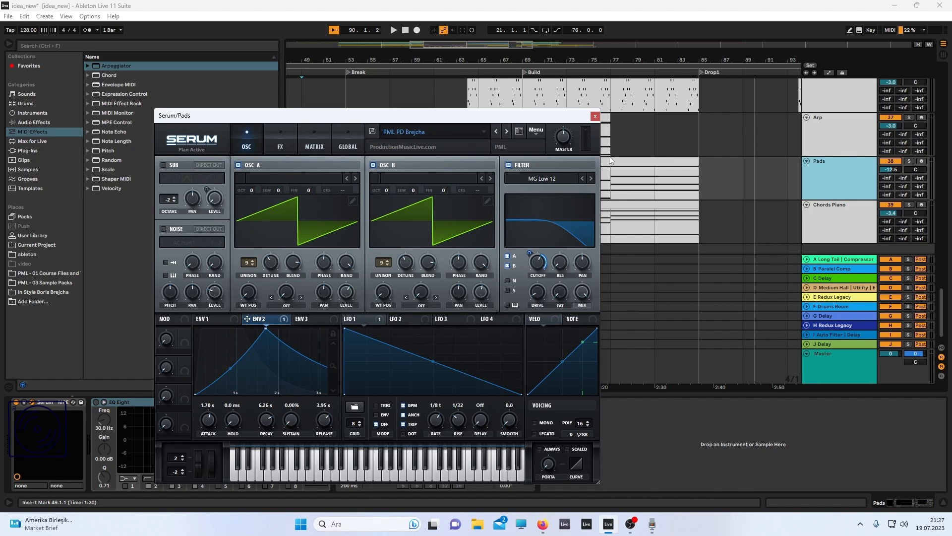
- Play the Pads track soloed from the Break at bar 53 with Serum's filter in view, and show Serum's FX page
{"action": "left_click_drag", "start_coordinate": [515, 119], "coordinate": [545, 184]}
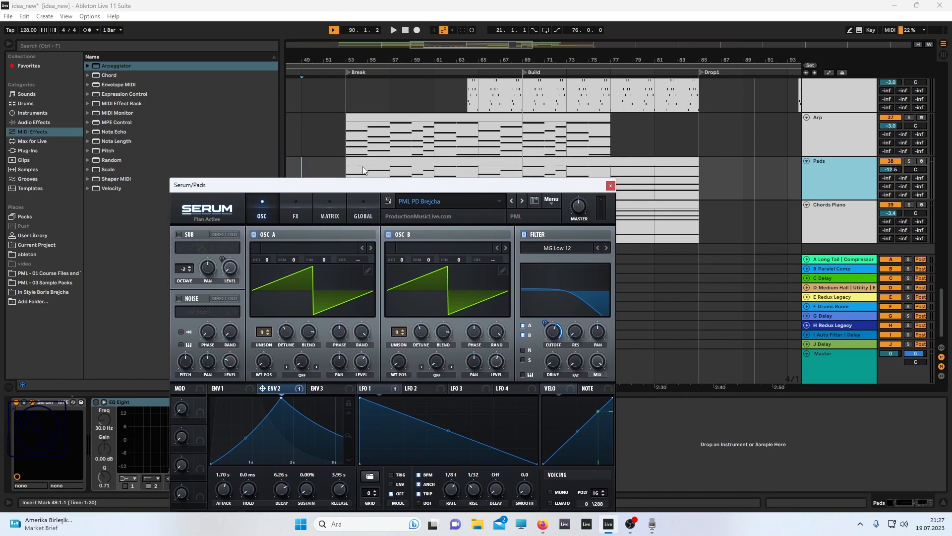
{"action": "left_click", "coordinate": [342, 166]}
{"action": "key", "text": "space"}
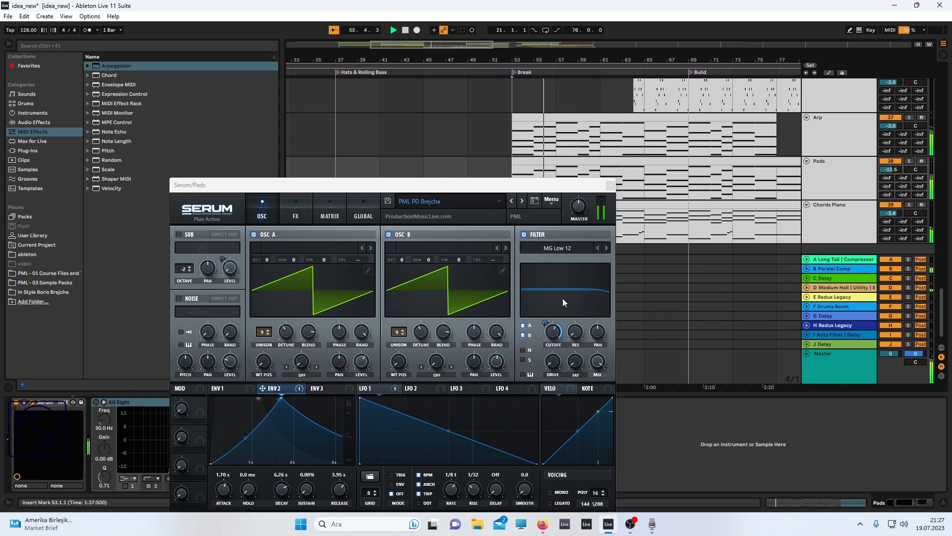
{"action": "key", "text": "space"}
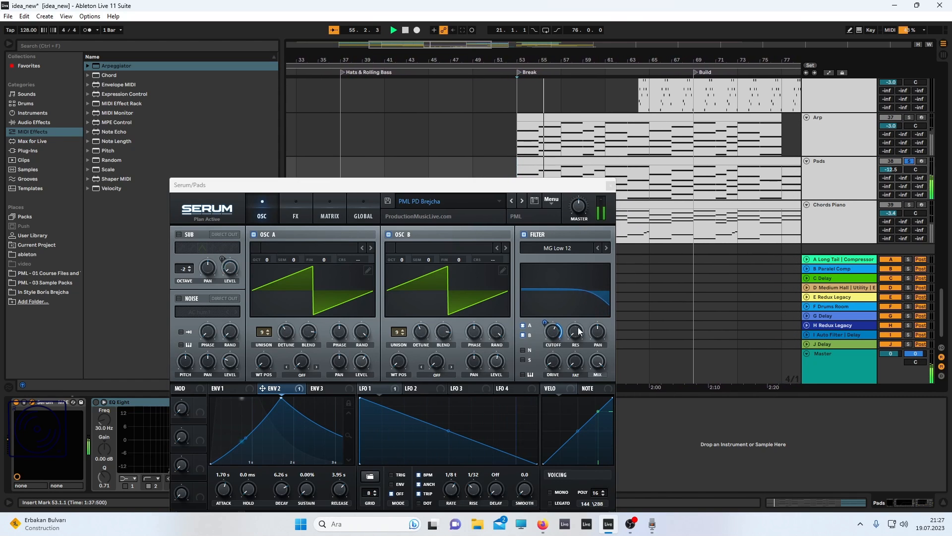
{"action": "left_click", "coordinate": [296, 213]}
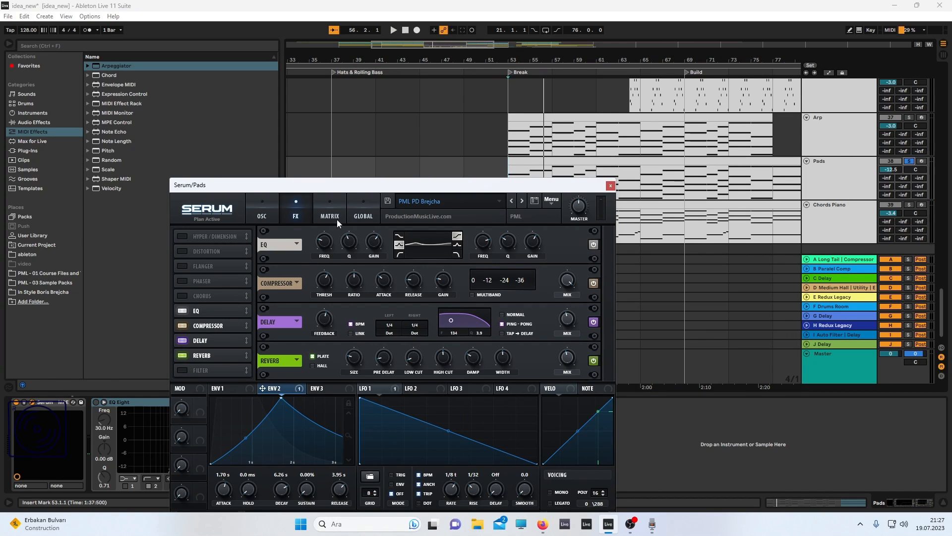
- Show Serum's oscillator page for the pad sound and close the instrument's window
{"action": "left_click", "coordinate": [262, 199]}
{"action": "left_click_drag", "start_coordinate": [320, 191], "coordinate": [258, 163]}
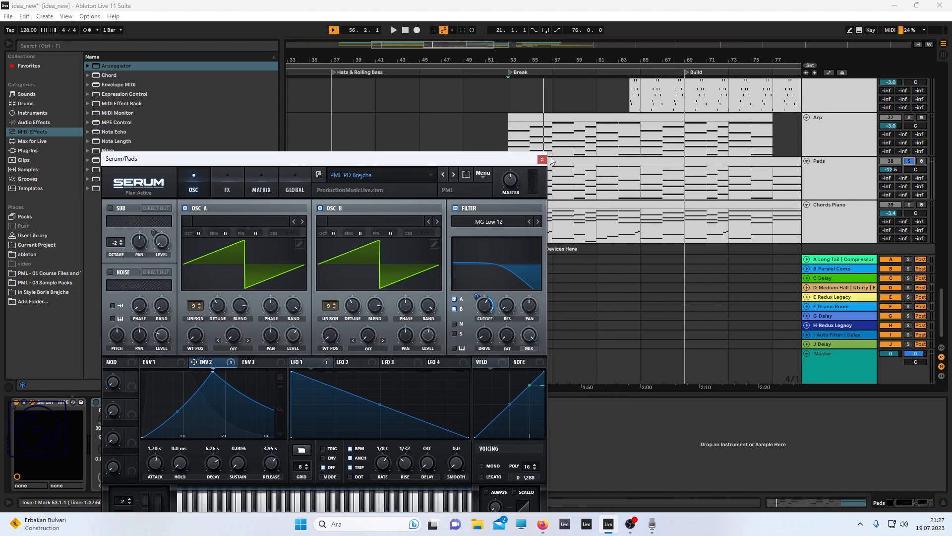
{"action": "left_click", "coordinate": [542, 159]}
- Open the Pads clip from the Break to view its chord notes, and return to the arrangement
{"action": "left_click", "coordinate": [594, 163]}
{"action": "double_click", "coordinate": [594, 162]}
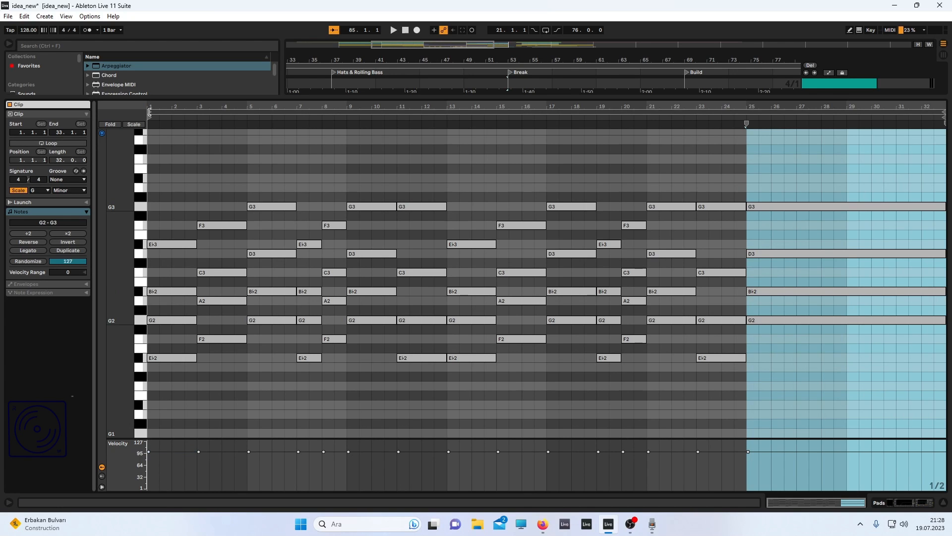
{"action": "left_click", "coordinate": [150, 111]}
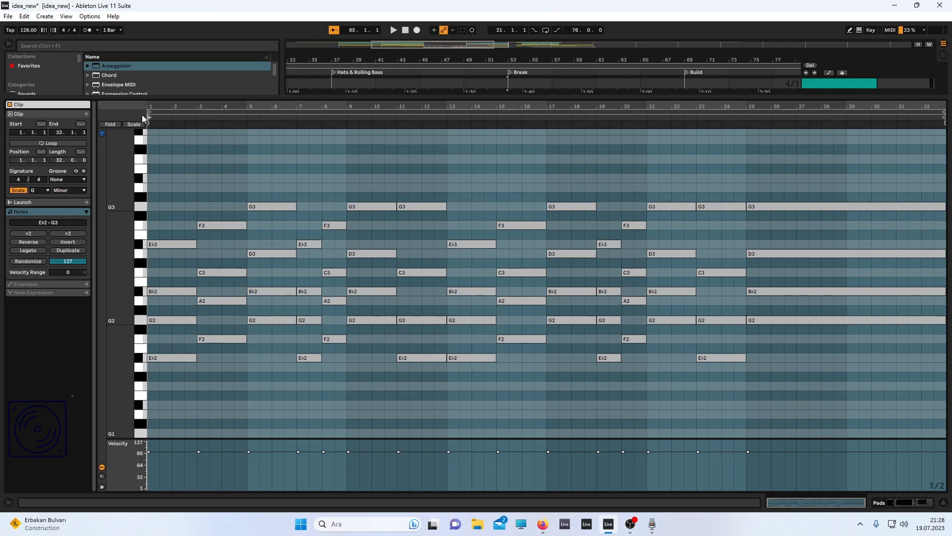
{"action": "left_click_drag", "start_coordinate": [527, 97], "coordinate": [496, 180]}
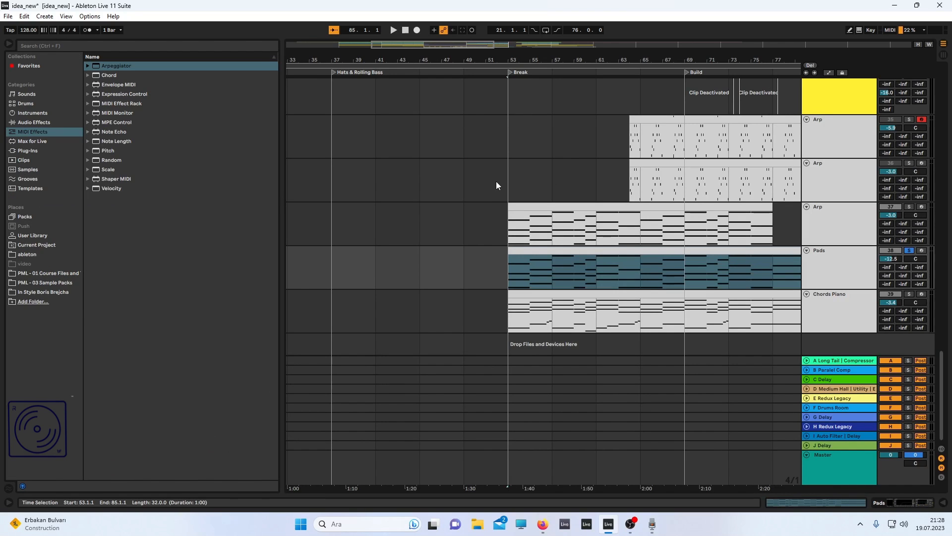
- Create a four-bar clip at bar 49 on the Pads track and enter 1/16 notes G2, A2, B♭2, C3, D3, E♭3, F3, G3 at its start
{"action": "left_click", "coordinate": [476, 254]}
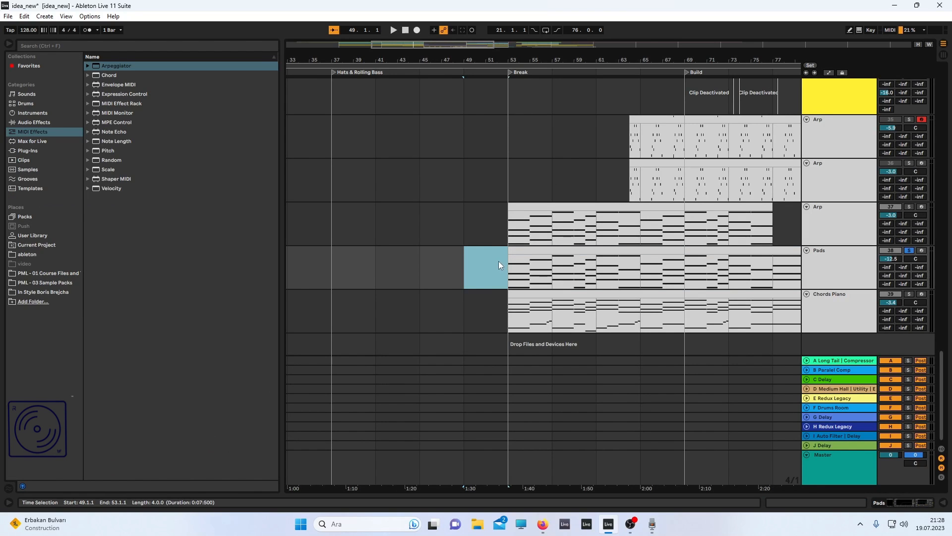
{"action": "double_click", "coordinate": [499, 264]}
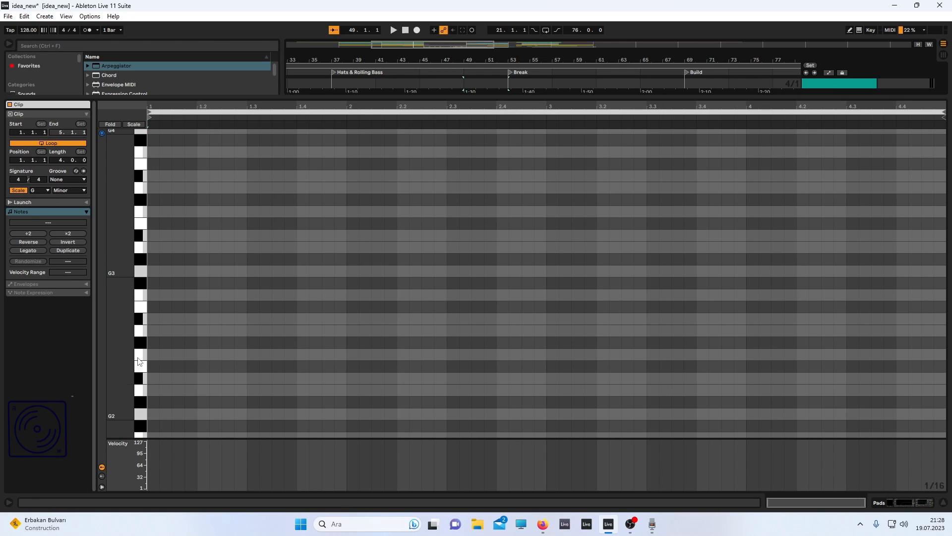
{"action": "double_click", "coordinate": [153, 414]}
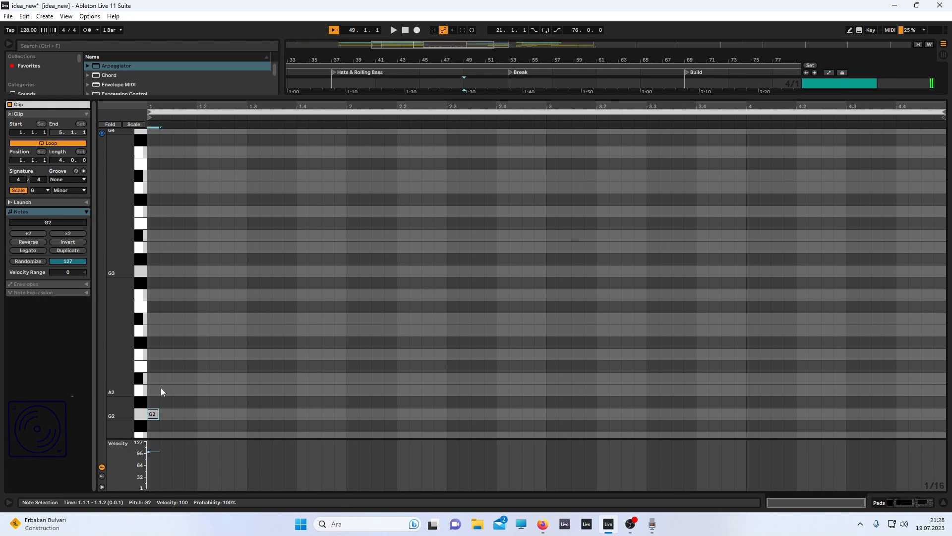
{"action": "double_click", "coordinate": [154, 390]}
{"action": "double_click", "coordinate": [157, 379]}
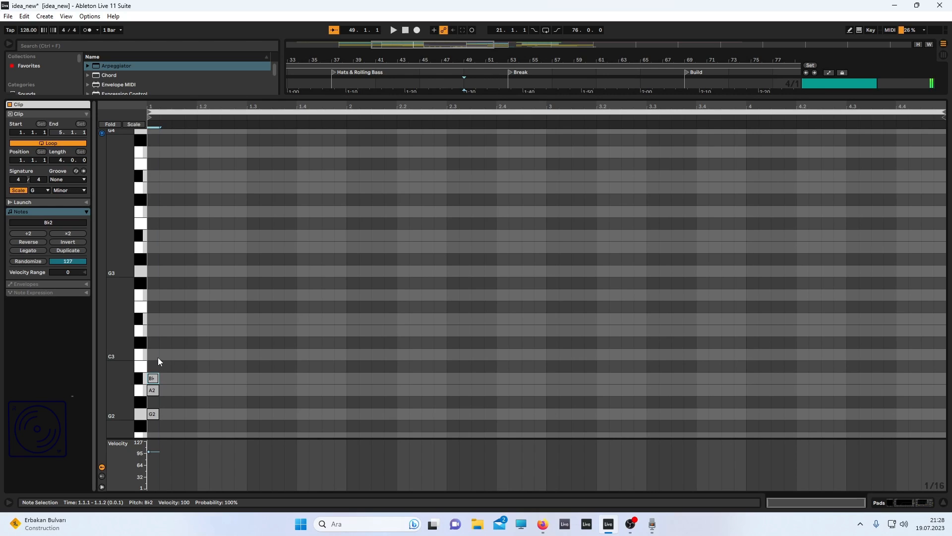
{"action": "double_click", "coordinate": [157, 356]}
{"action": "double_click", "coordinate": [156, 330]}
{"action": "double_click", "coordinate": [155, 318]}
{"action": "double_click", "coordinate": [155, 296]}
{"action": "double_click", "coordinate": [155, 270]}
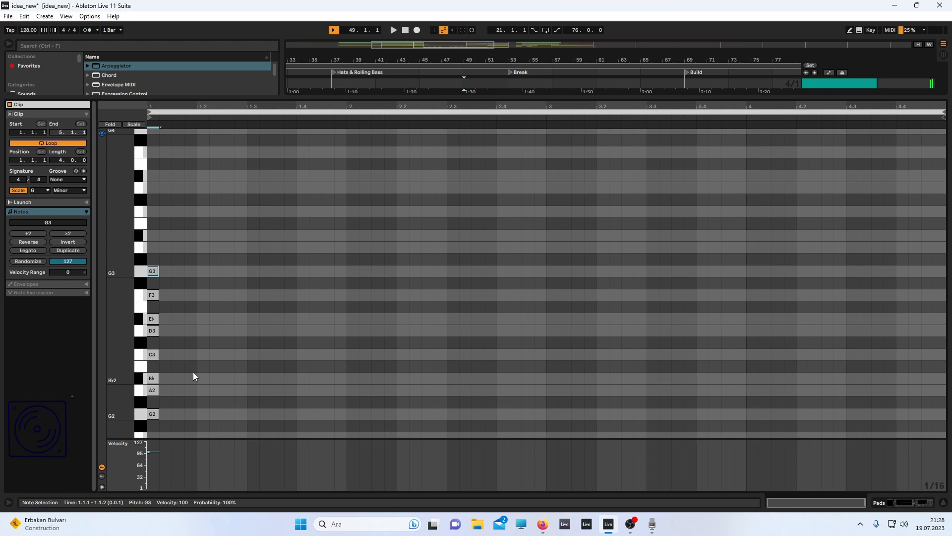
- Move the G2 note to 1.2, lengthen it to one beat and add copies on E♭3 and F3
{"action": "left_click_drag", "start_coordinate": [158, 414], "coordinate": [227, 321]}
{"action": "left_click_drag", "start_coordinate": [228, 321], "coordinate": [229, 300], "text": "ctrl"}
{"action": "left_click", "coordinate": [210, 384]}
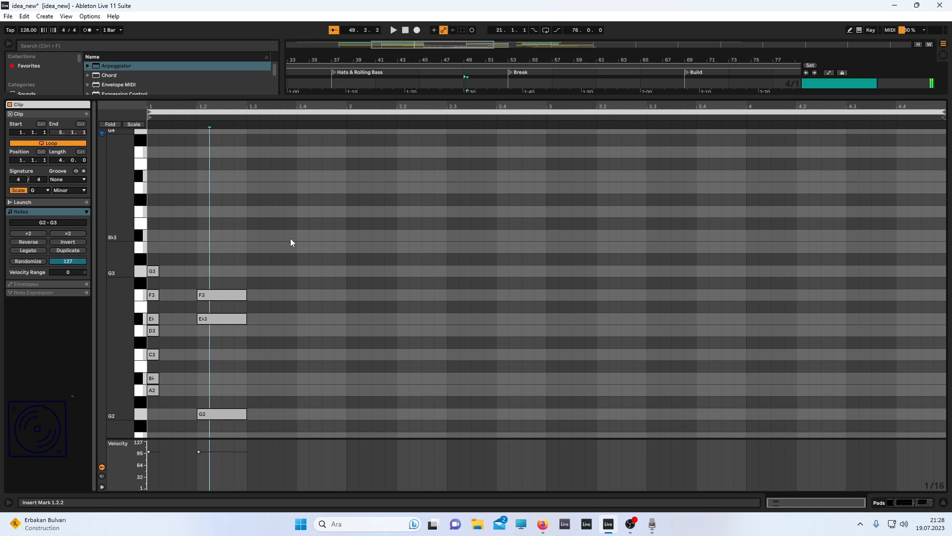
{"action": "left_click_drag", "start_coordinate": [291, 238], "coordinate": [186, 438]}
{"action": "left_click_drag", "start_coordinate": [321, 259], "coordinate": [208, 436]}
{"action": "left_click", "coordinate": [259, 370]}
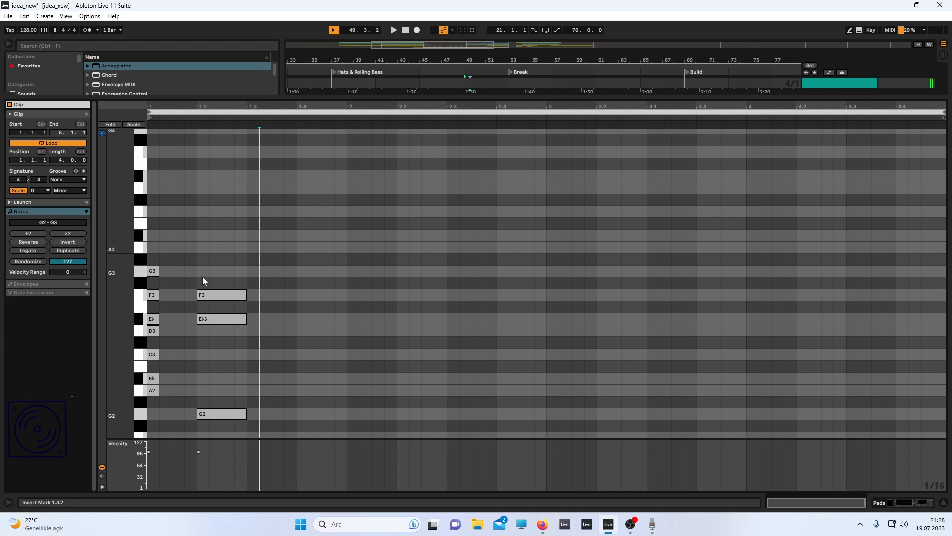
- Copy the G2 note at 1.2 to A2 and C3, and undo both copies
{"action": "left_click_drag", "start_coordinate": [213, 414], "coordinate": [214, 393], "text": "ctrl"}
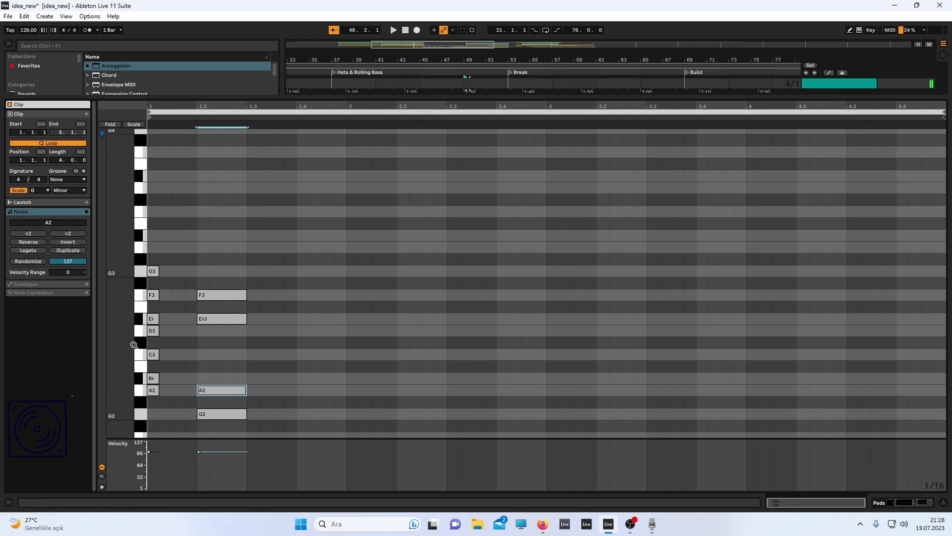
{"action": "left_click_drag", "start_coordinate": [224, 399], "coordinate": [226, 359], "text": "ctrl"}
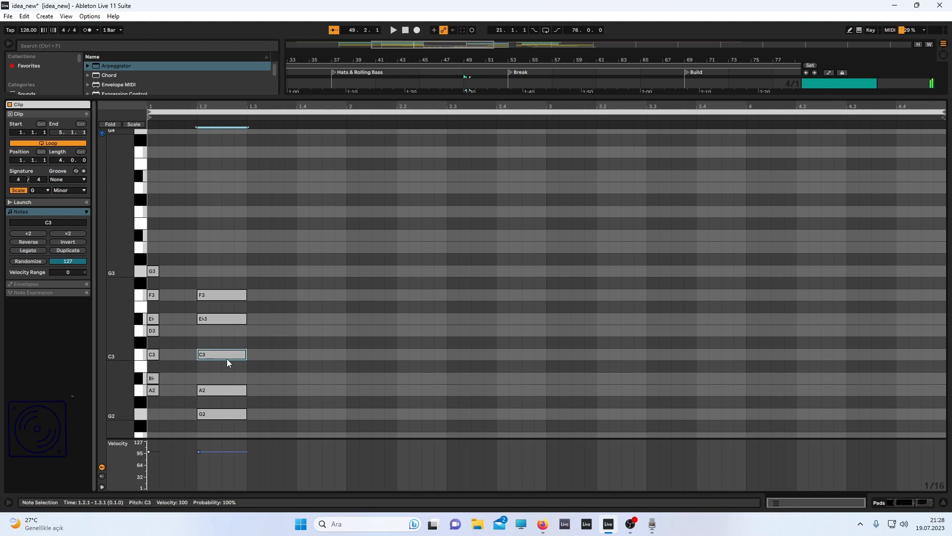
{"action": "key", "text": "ctrl+z"}
{"action": "key", "text": "ctrl+z"}
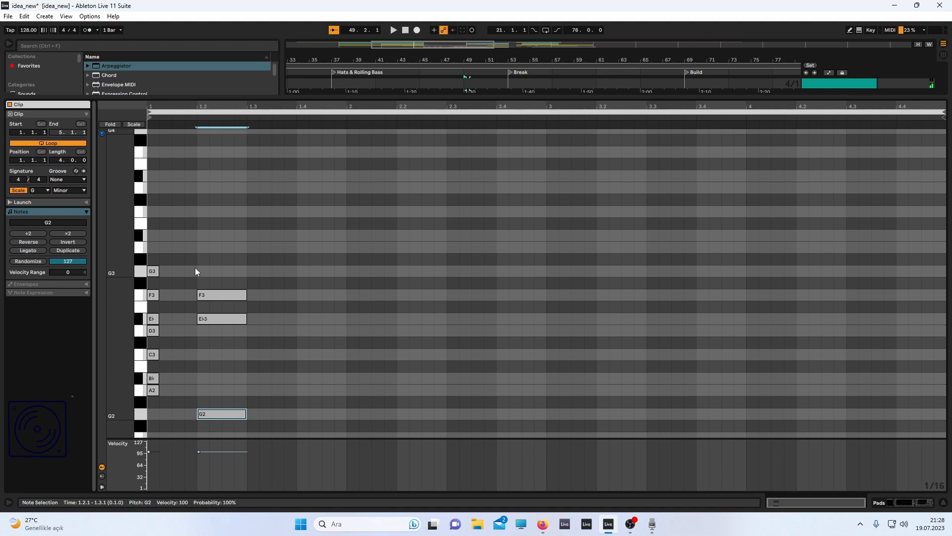
- Restore the A2 copy at 1.2 and delete the whole stack of notes on that beat
{"action": "left_click_drag", "start_coordinate": [213, 331], "coordinate": [223, 420]}
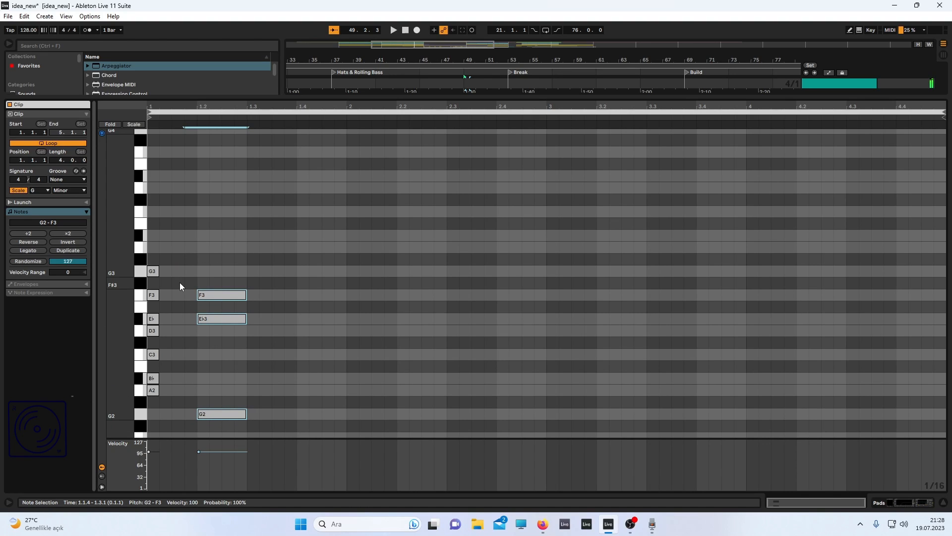
{"action": "key", "text": "ctrl+z"}
{"action": "key", "text": "ctrl+y"}
{"action": "key", "text": "ctrl+y"}
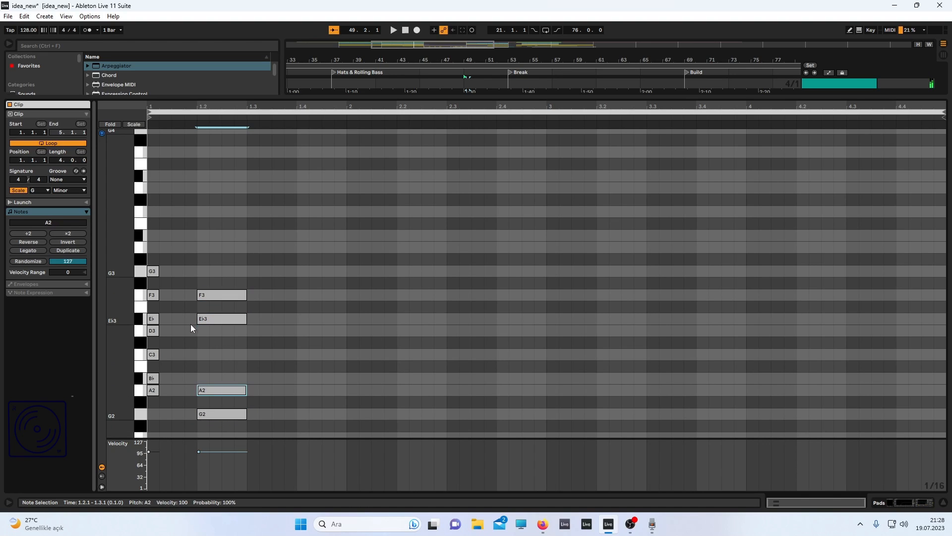
{"action": "left_click_drag", "start_coordinate": [281, 266], "coordinate": [213, 421]}
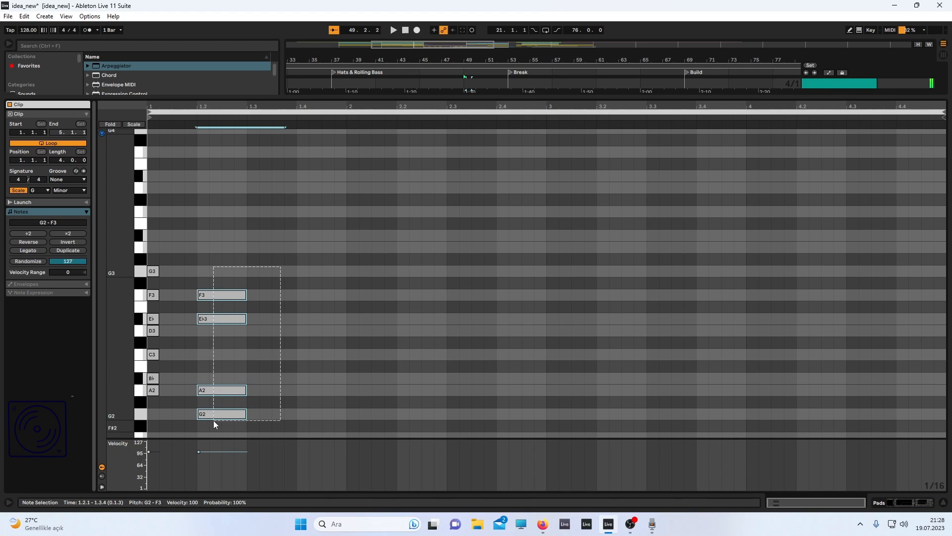
{"action": "left_click", "coordinate": [313, 380]}
{"action": "left_click_drag", "start_coordinate": [281, 283], "coordinate": [195, 479]}
{"action": "key", "text": "Delete"}
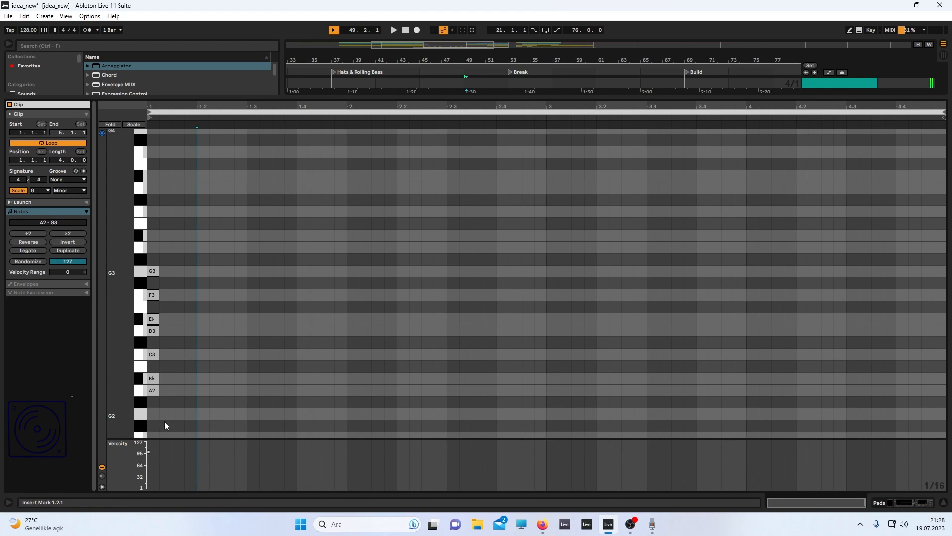
- Enter one-beat notes G2 at 1.2 and A2 at 1.3, and play them from 1.2
{"action": "double_click", "coordinate": [203, 414]}
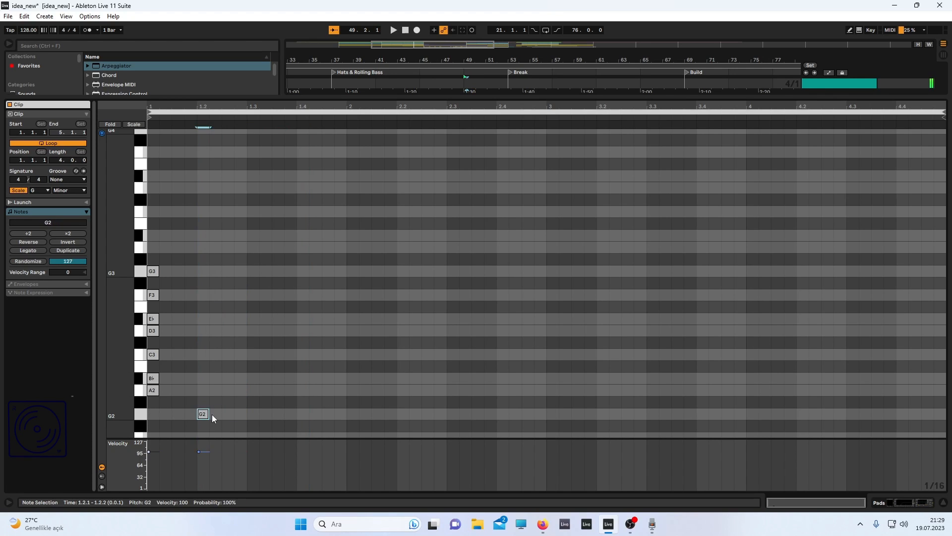
{"action": "left_click_drag", "start_coordinate": [208, 415], "coordinate": [287, 395]}
{"action": "left_click", "coordinate": [198, 117]}
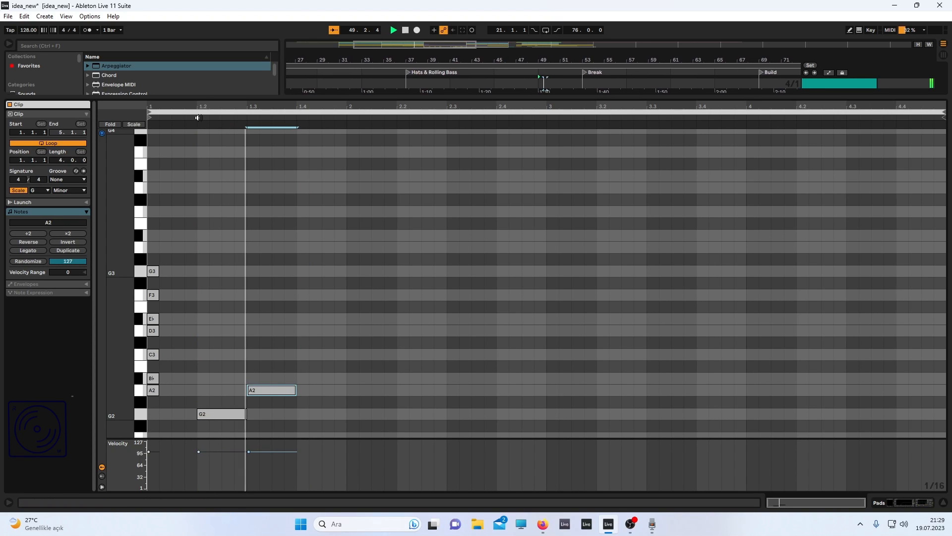
- Move the A2 note to 2.1, lengthen both G2 and A2 to three beats, and play them back
{"action": "left_click_drag", "start_coordinate": [277, 394], "coordinate": [380, 394]}
{"action": "left_click_drag", "start_coordinate": [245, 413], "coordinate": [496, 395]}
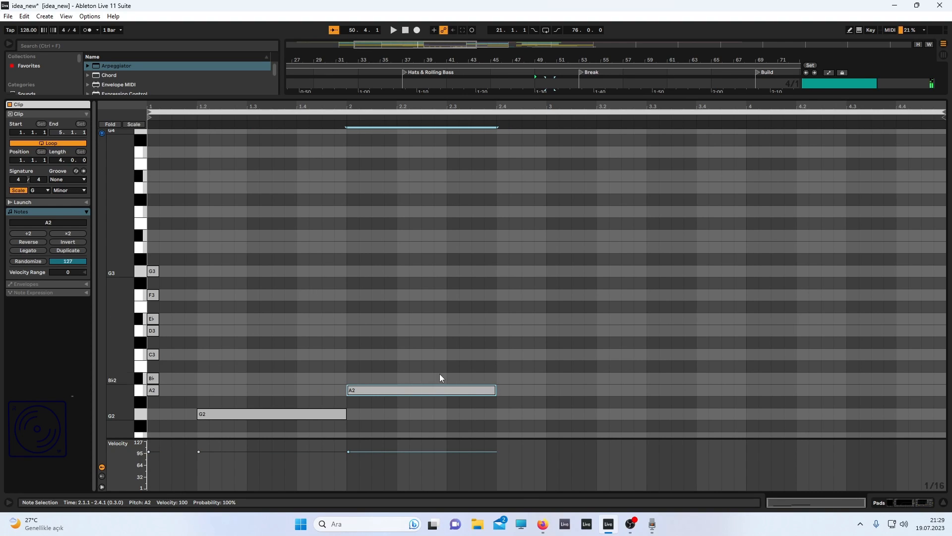
{"action": "left_click", "coordinate": [196, 120]}
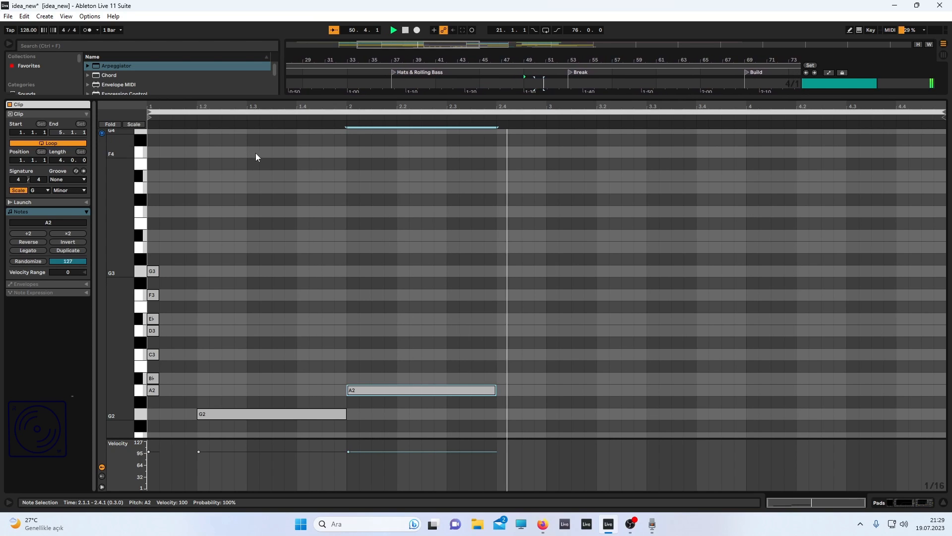
{"action": "key", "text": "space"}
- Add a three-beat G2 note at 2.4 and play the sequence from 1.2
{"action": "left_click", "coordinate": [421, 366]}
{"action": "left_click_drag", "start_coordinate": [386, 390], "coordinate": [542, 421]}
{"action": "left_click", "coordinate": [197, 118]}
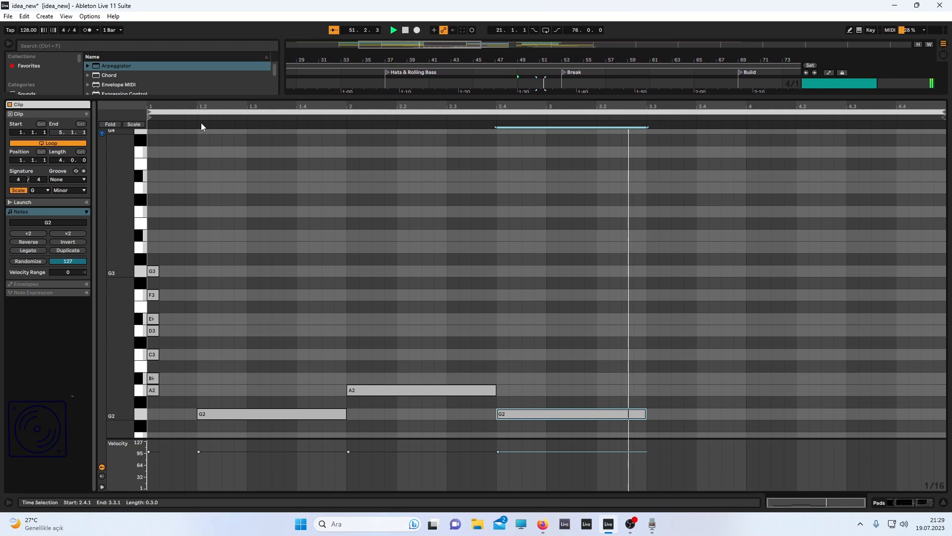
{"action": "key", "text": "space"}
- Raise the note at 2.4 to D3, add a three-beat G2 copy at 3.3, and play the sequence
{"action": "left_click_drag", "start_coordinate": [229, 191], "coordinate": [426, 450]}
{"action": "left_click", "coordinate": [547, 403]}
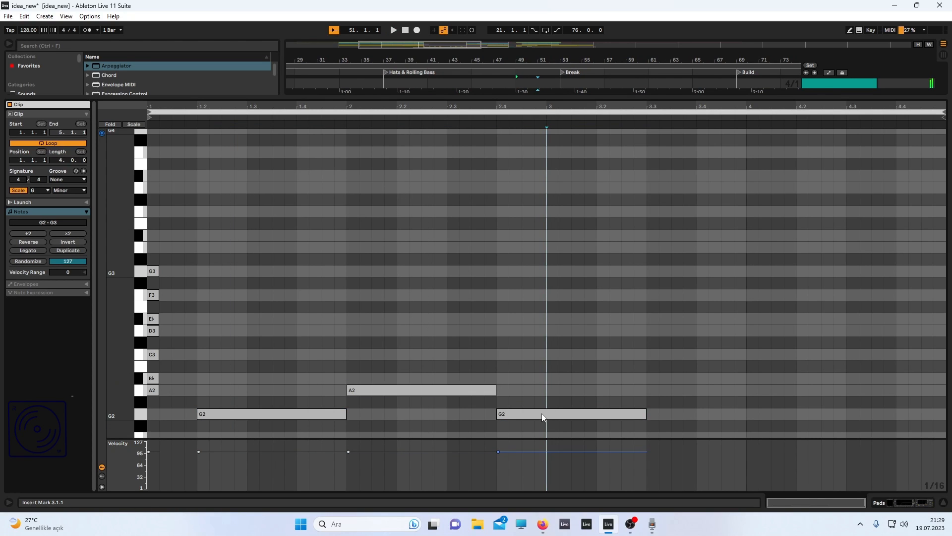
{"action": "left_click_drag", "start_coordinate": [542, 417], "coordinate": [539, 330]}
{"action": "left_click_drag", "start_coordinate": [539, 329], "coordinate": [687, 414], "text": "ctrl"}
{"action": "left_click", "coordinate": [197, 117]}
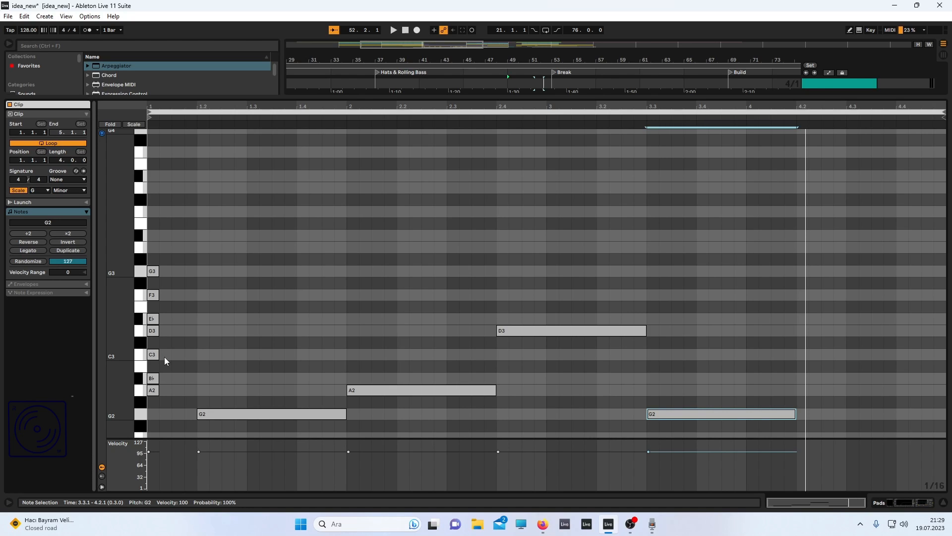
- Delete the example bass notes from 1.2 onwards and remove the clip at bar 49 from the Pads track
{"action": "left_click_drag", "start_coordinate": [820, 296], "coordinate": [319, 431]}
{"action": "key", "text": "Delete"}
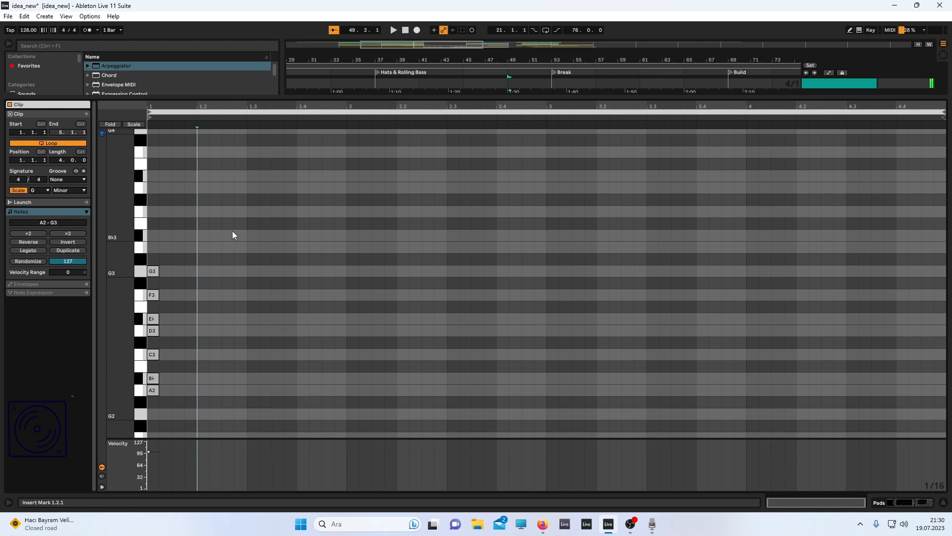
{"action": "double_click", "coordinate": [236, 96]}
{"action": "left_click", "coordinate": [531, 250]}
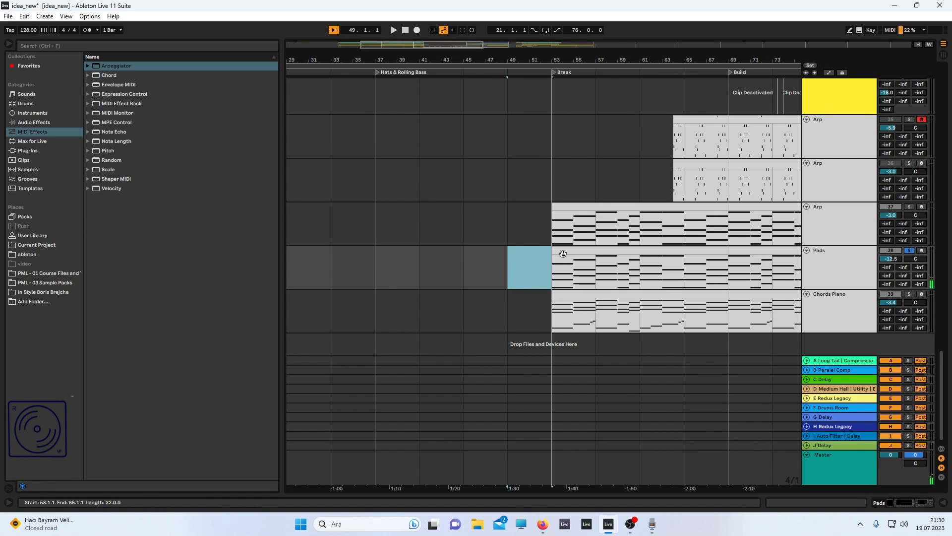
{"action": "key", "text": "Delete"}
- Open the Break's Pads clip, audition the chords' lowest notes E♭2, F2 and G2, and play the progression
{"action": "double_click", "coordinate": [565, 254]}
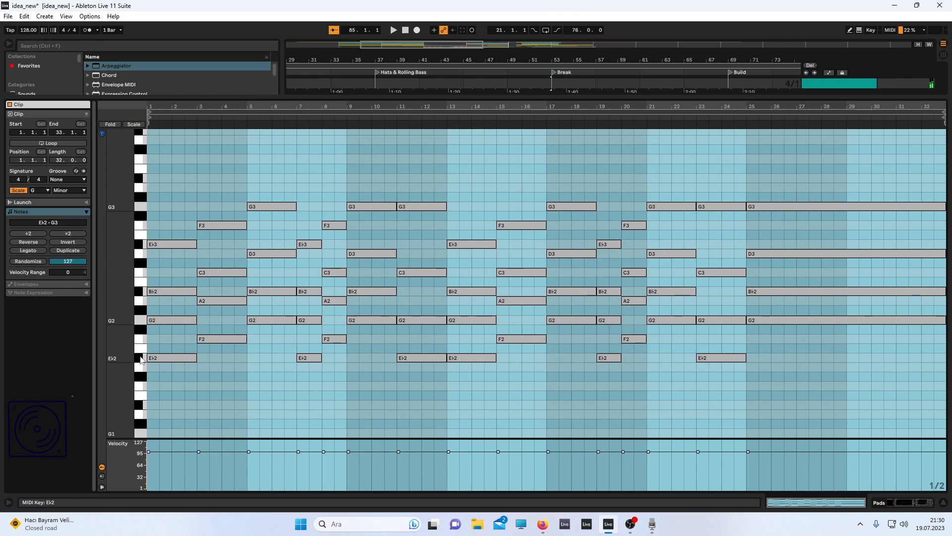
{"action": "scroll", "coordinate": [164, 357], "scroll_direction": "up", "scroll_amount": 10}
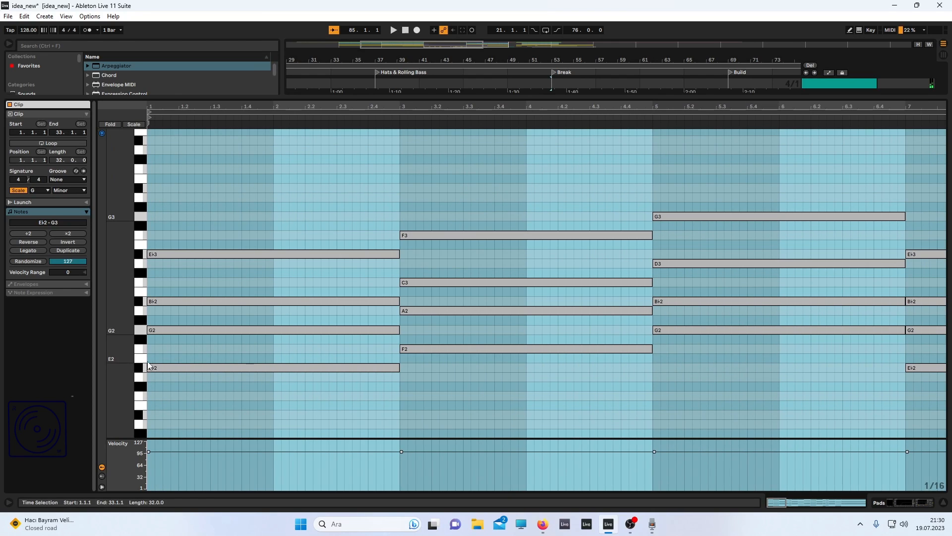
{"action": "left_click", "coordinate": [418, 350]}
{"action": "left_click", "coordinate": [162, 367]}
{"action": "left_click", "coordinate": [451, 349]}
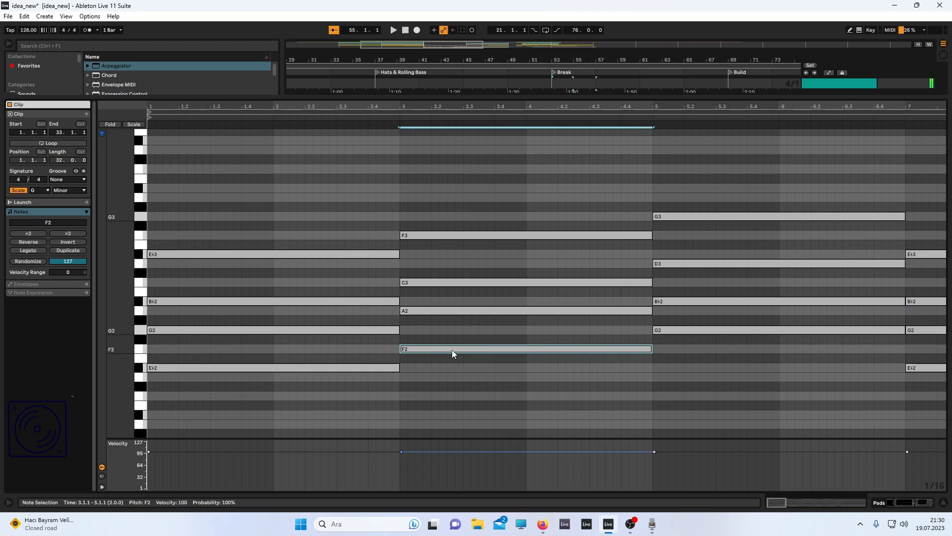
{"action": "left_click", "coordinate": [674, 330]}
{"action": "key", "text": "space"}
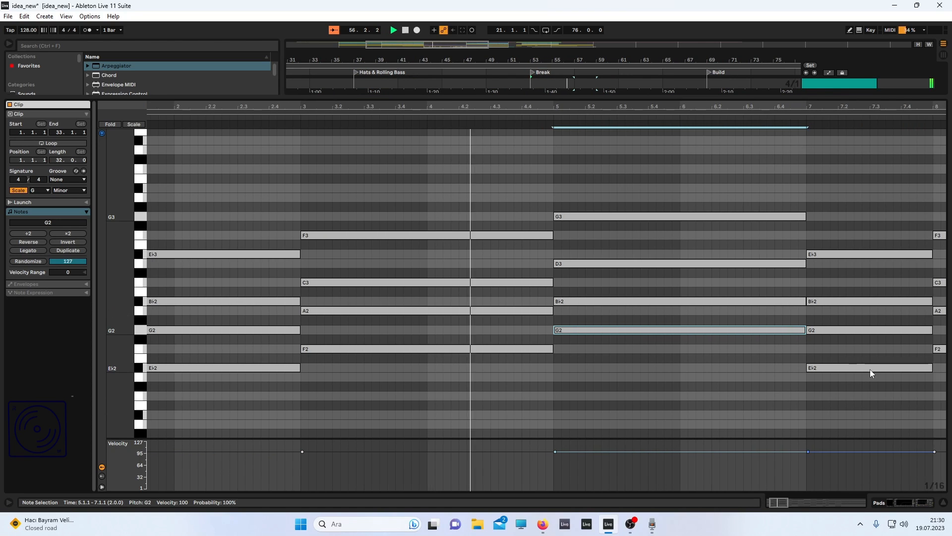
{"action": "scroll", "coordinate": [644, 359], "scroll_direction": "down", "scroll_amount": 3}
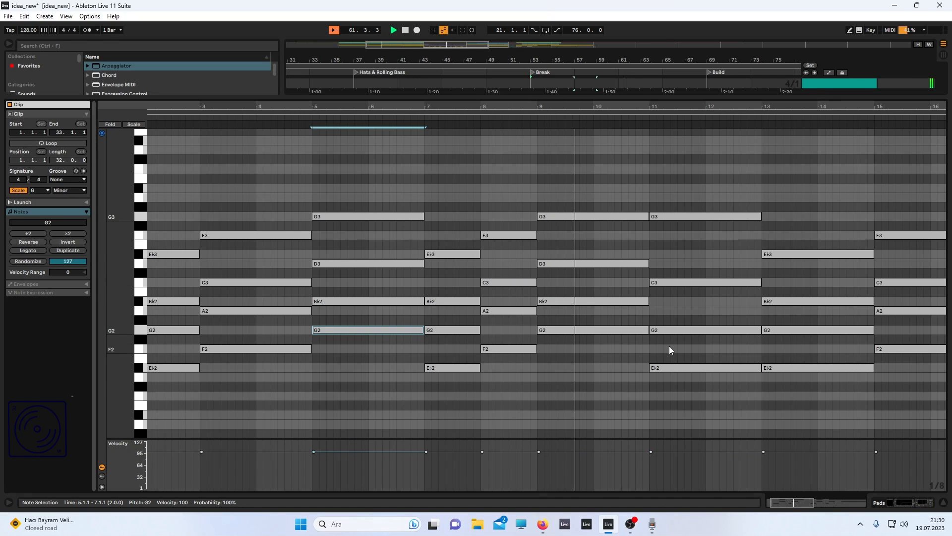
- Delete the E♭2 note at bar 11, stop playback and audition that chord's G3 and C3 notes
{"action": "left_click", "coordinate": [671, 365]}
{"action": "key", "text": "Delete"}
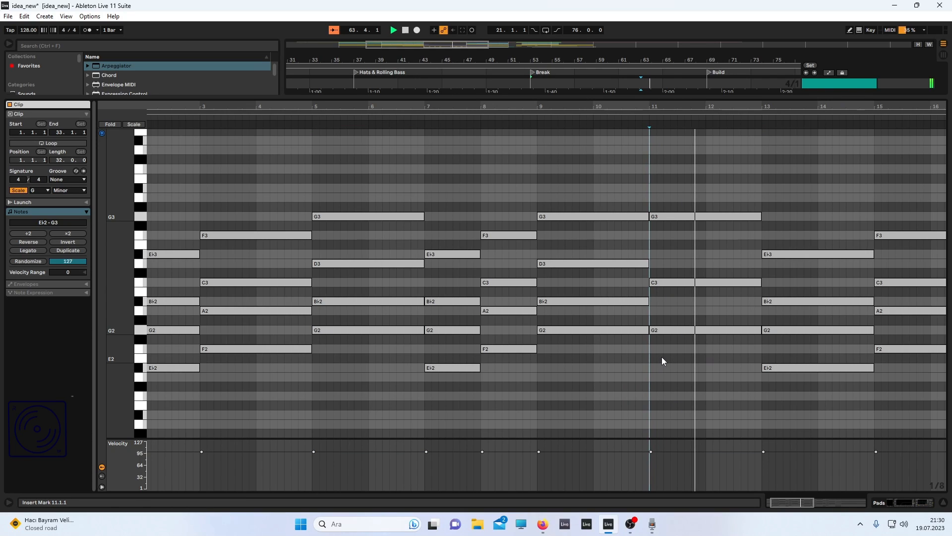
{"action": "left_click", "coordinate": [682, 218]}
{"action": "key", "text": "space"}
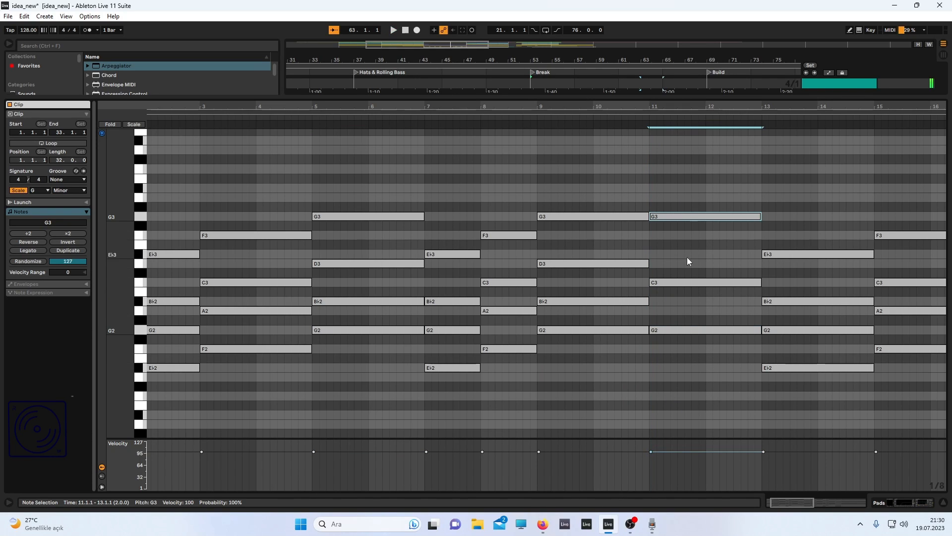
{"action": "left_click", "coordinate": [682, 282]}
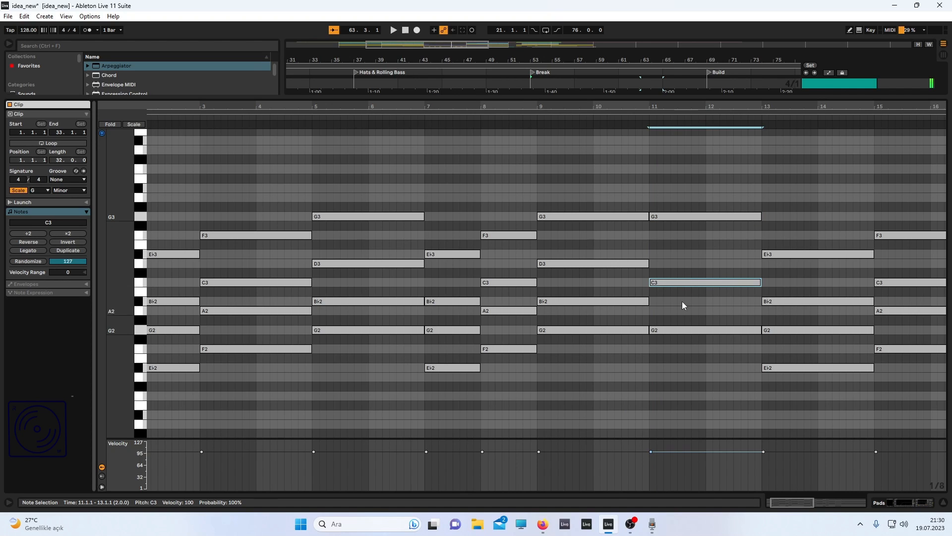
- Select the notes of the chord at bar 11 and play the Pads progression from that bar
{"action": "left_click_drag", "start_coordinate": [695, 170], "coordinate": [694, 364]}
{"action": "left_click", "coordinate": [696, 371]}
{"action": "key", "text": "space"}
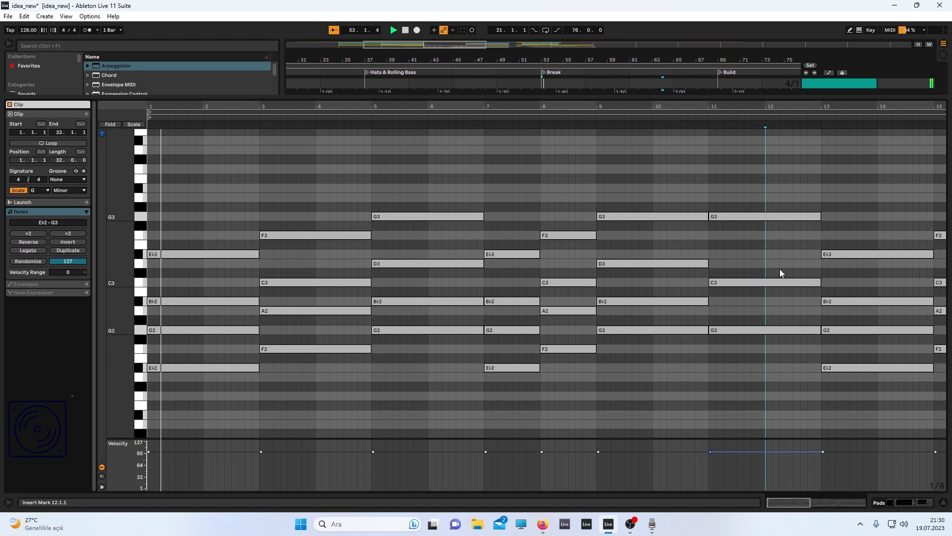
{"action": "left_click", "coordinate": [710, 116]}
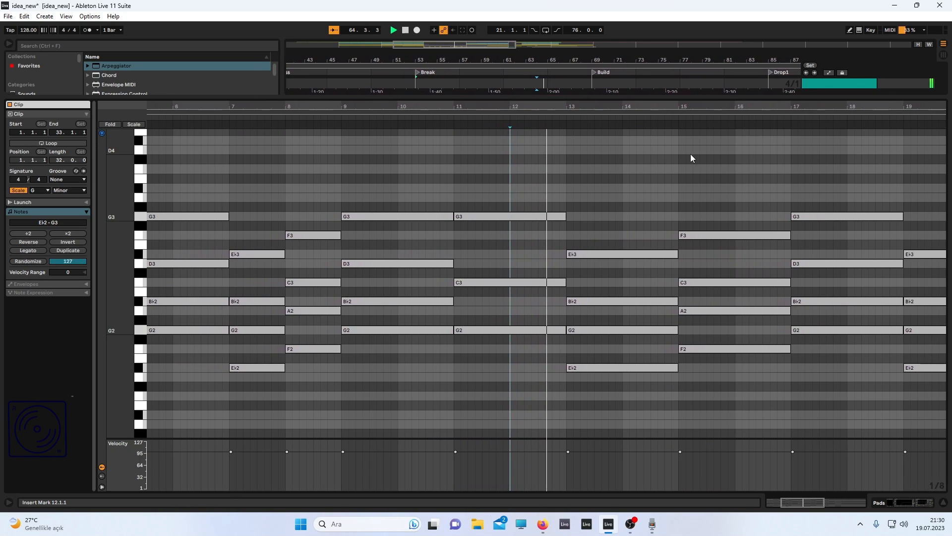
{"action": "scroll", "coordinate": [557, 365], "scroll_direction": "down", "scroll_amount": 5}
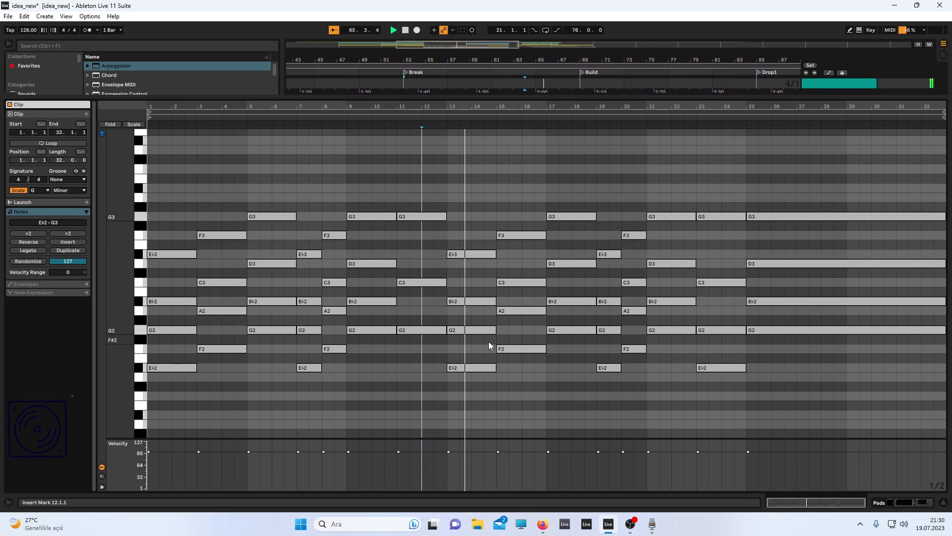
- Select the Pads notes of bars 1 to 14 and briefly play the progression from the start
{"action": "left_click_drag", "start_coordinate": [168, 182], "coordinate": [466, 383]}
{"action": "key", "text": "space"}
{"action": "key", "text": "space"}
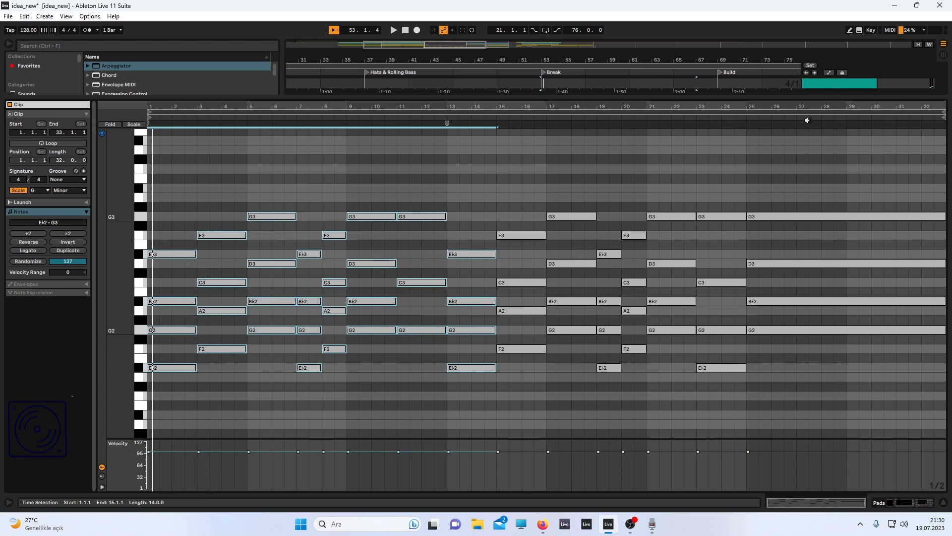
- Return to the arrangement and look over the Ride, White Noise Riser and bass clips between the Break and Drop1
{"action": "double_click", "coordinate": [749, 97]}
{"action": "scroll", "coordinate": [671, 226], "scroll_direction": "right", "scroll_amount": 10}
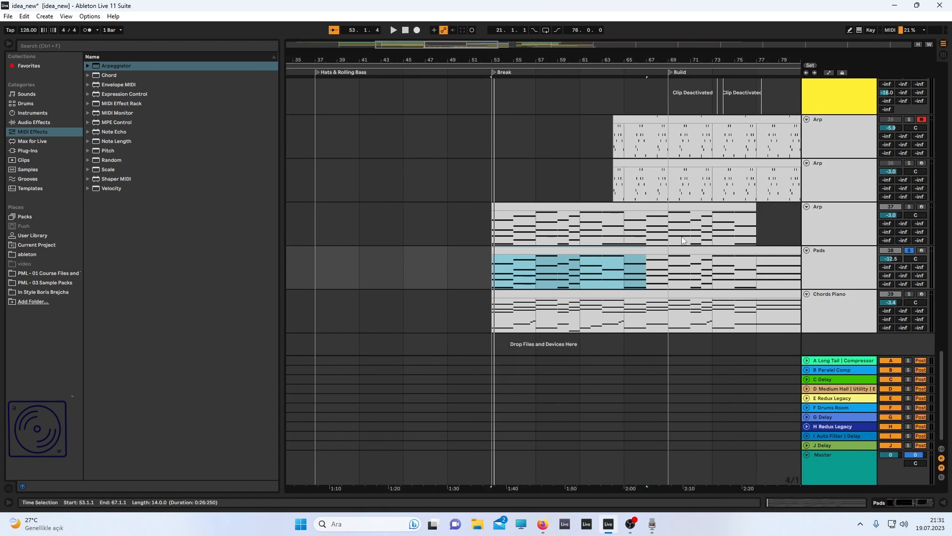
{"action": "scroll", "coordinate": [628, 148], "scroll_direction": "up", "scroll_amount": 3}
{"action": "scroll", "coordinate": [628, 147], "scroll_direction": "up", "scroll_amount": 4}
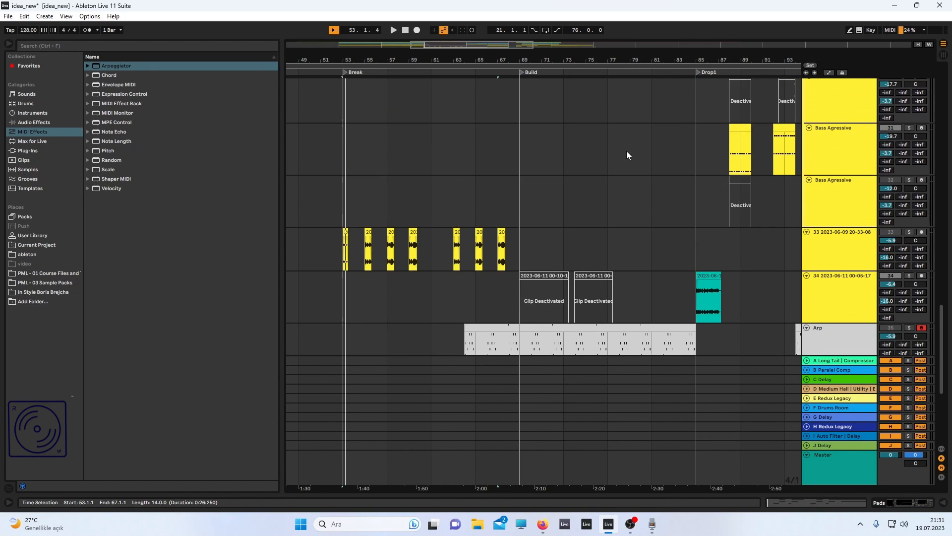
{"action": "scroll", "coordinate": [625, 149], "scroll_direction": "down", "scroll_amount": 7}
{"action": "scroll", "coordinate": [630, 165], "scroll_direction": "up", "scroll_amount": 10}
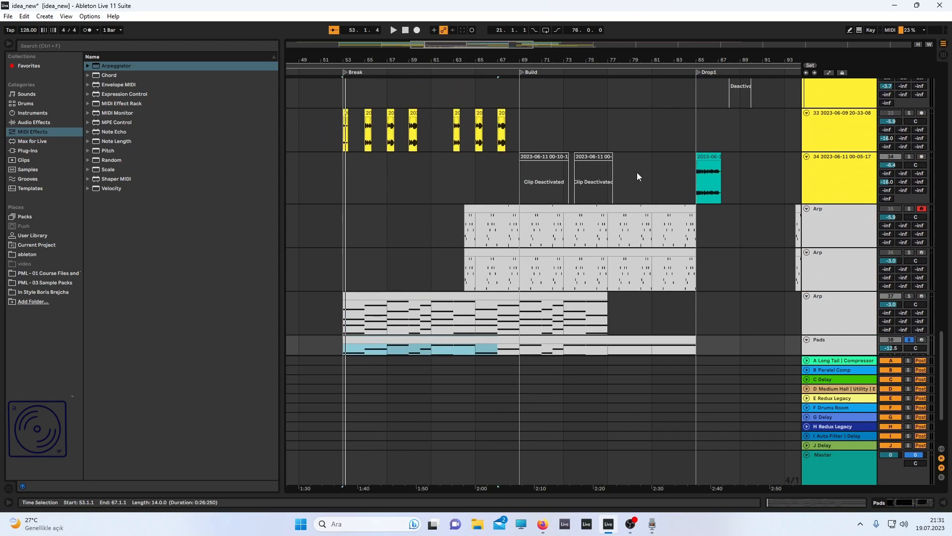
{"action": "scroll", "coordinate": [640, 179], "scroll_direction": "up", "scroll_amount": 12}
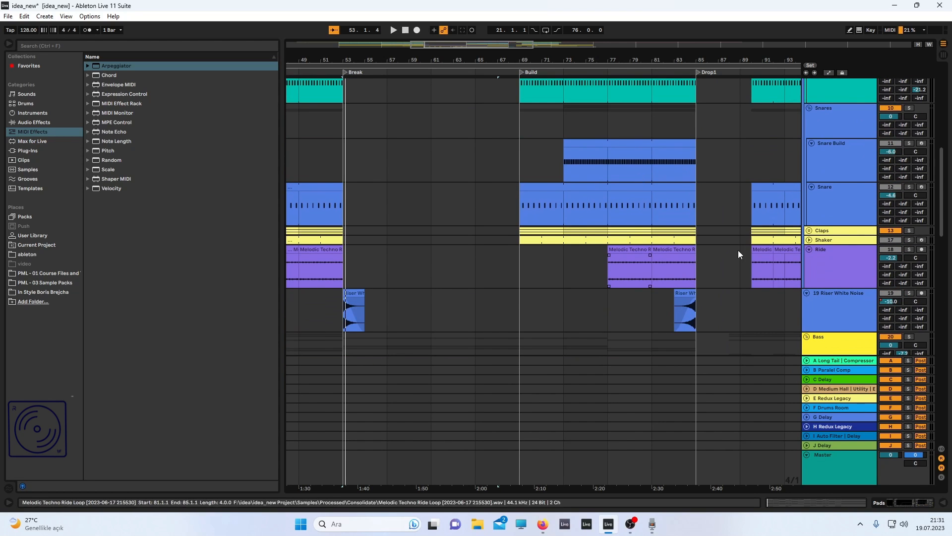
{"action": "left_click", "coordinate": [638, 271]}
{"action": "scroll", "coordinate": [739, 242], "scroll_direction": "down", "scroll_amount": 5}
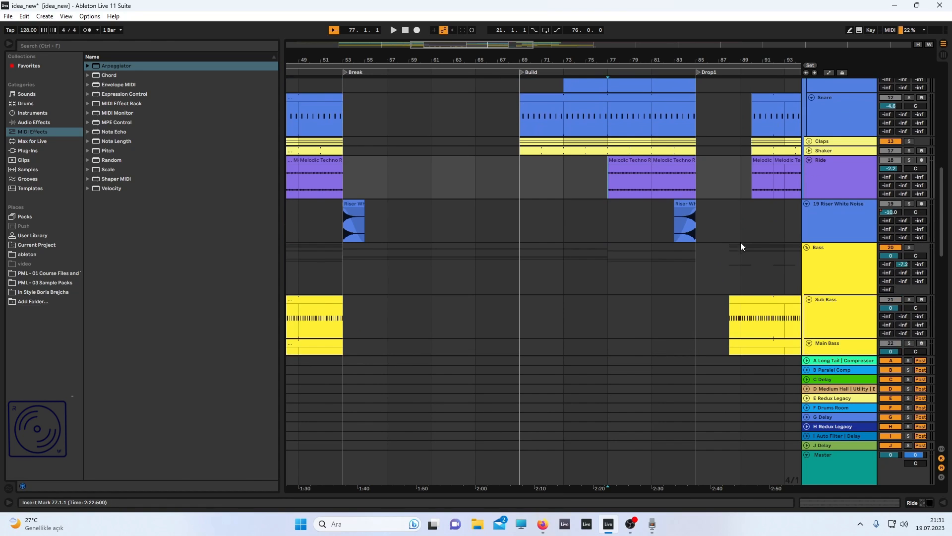
{"action": "left_click", "coordinate": [677, 141]}
{"action": "scroll", "coordinate": [671, 167], "scroll_direction": "down", "scroll_amount": 15}
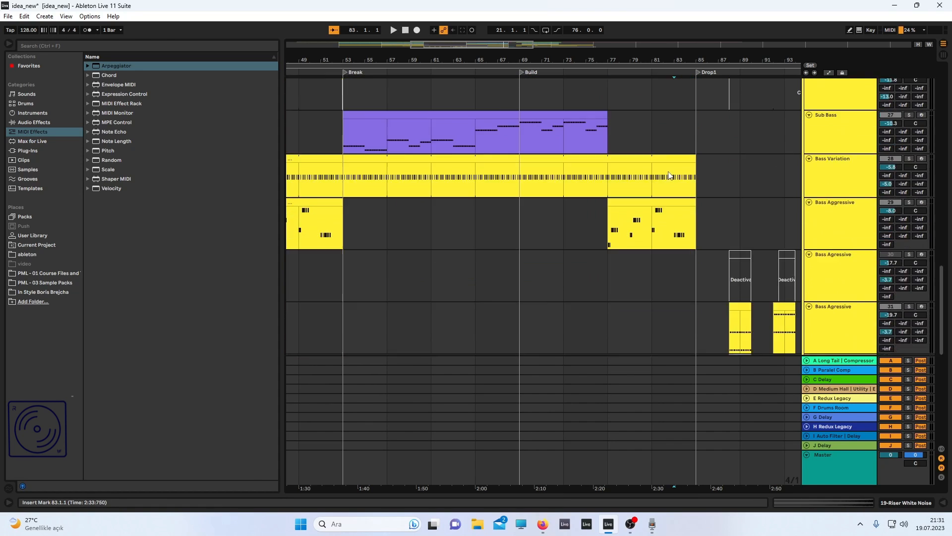
{"action": "scroll", "coordinate": [947, 330], "scroll_direction": "up", "scroll_amount": 20}
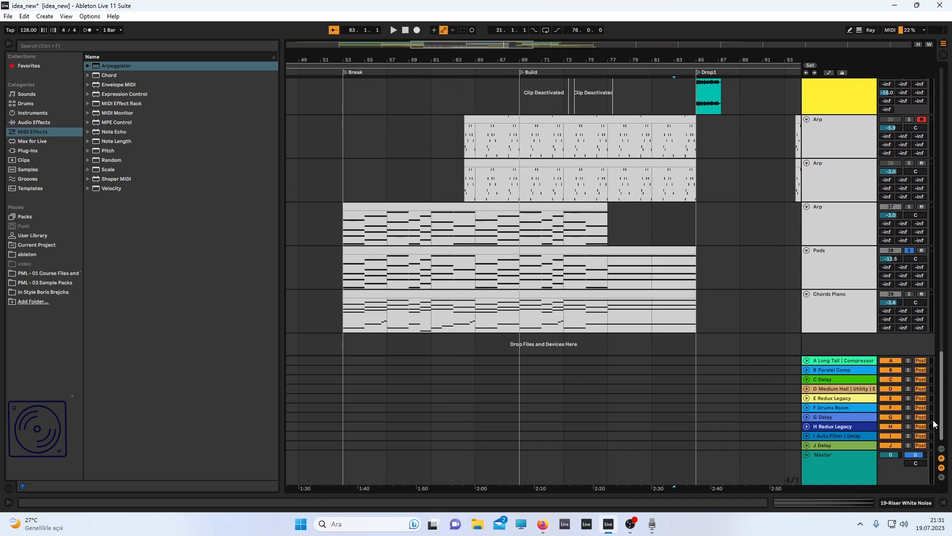
{"action": "left_click_drag", "start_coordinate": [951, 149], "coordinate": [945, 181]}
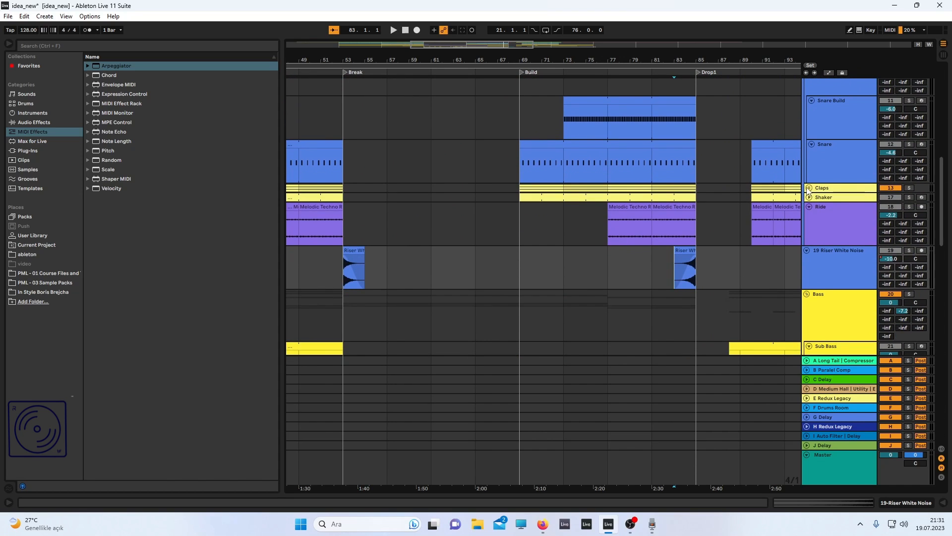
- Expand the Claps group and unfold the Shaker track
{"action": "left_click", "coordinate": [809, 188]}
{"action": "scroll", "coordinate": [811, 215], "scroll_direction": "down", "scroll_amount": 5}
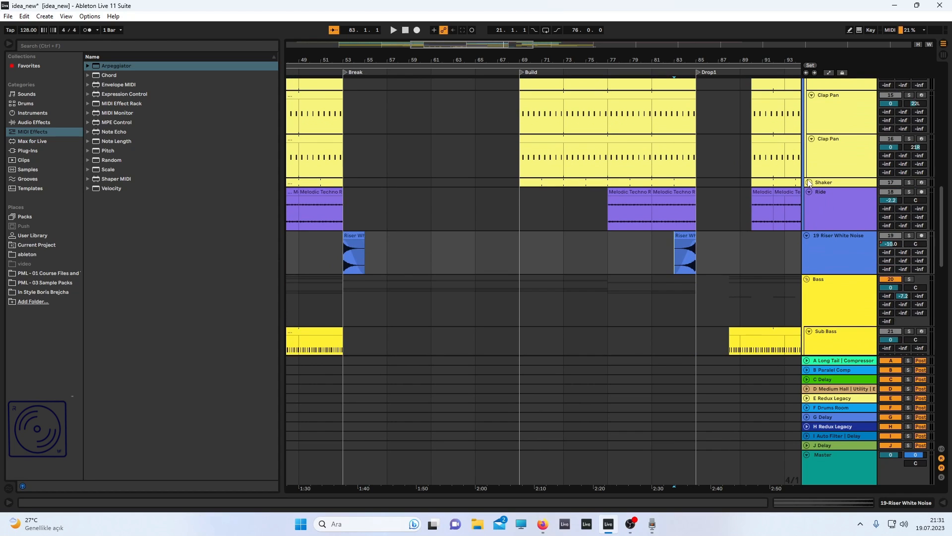
{"action": "left_click", "coordinate": [809, 182]}
{"action": "scroll", "coordinate": [807, 186], "scroll_direction": "down", "scroll_amount": 3}
- Play the Build from bar 77 and look through its drum, bass and arp tracks
{"action": "left_click", "coordinate": [606, 127]}
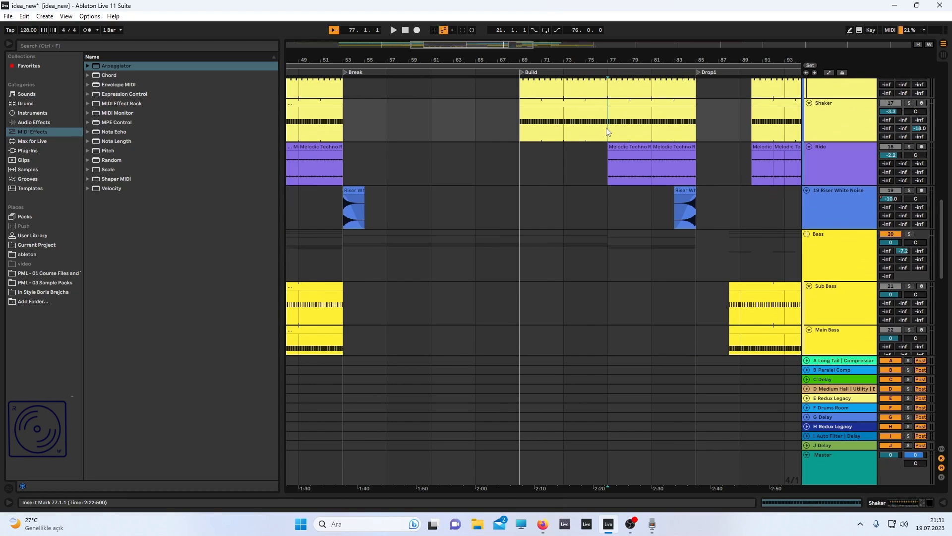
{"action": "key", "text": "space"}
{"action": "scroll", "coordinate": [597, 174], "scroll_direction": "down", "scroll_amount": 3}
{"action": "scroll", "coordinate": [888, 224], "scroll_direction": "down", "scroll_amount": 15}
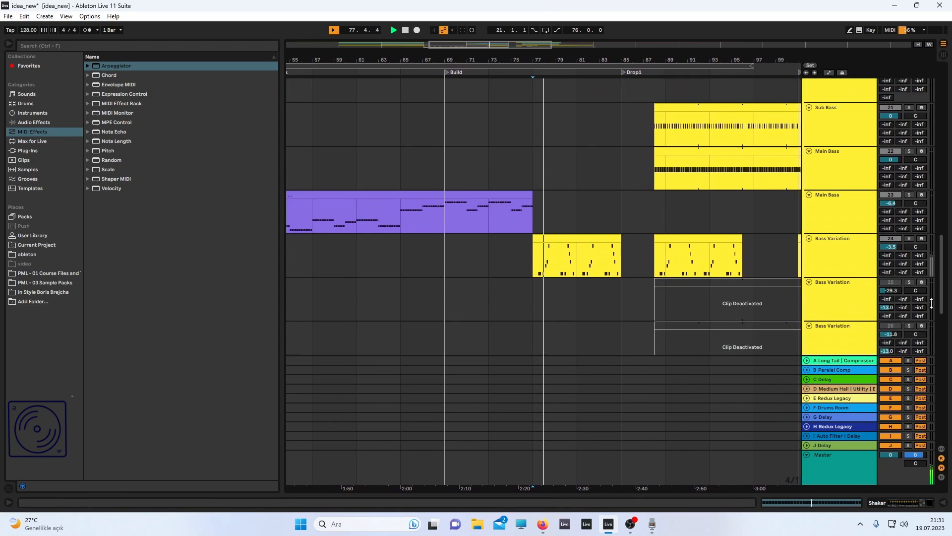
{"action": "scroll", "coordinate": [901, 310], "scroll_direction": "down", "scroll_amount": 4}
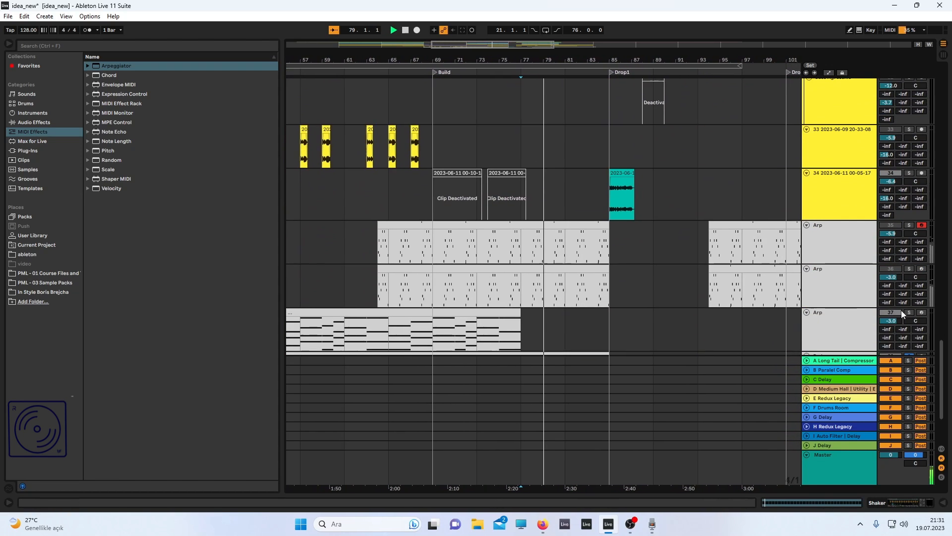
{"action": "scroll", "coordinate": [673, 223], "scroll_direction": "up", "scroll_amount": 2}
{"action": "scroll", "coordinate": [615, 231], "scroll_direction": "up", "scroll_amount": 8}
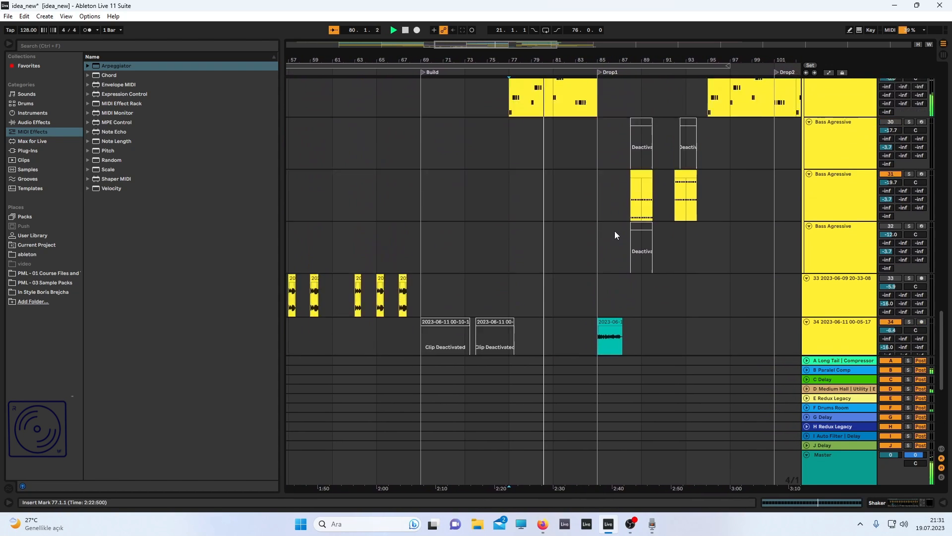
{"action": "scroll", "coordinate": [596, 240], "scroll_direction": "up", "scroll_amount": 10}
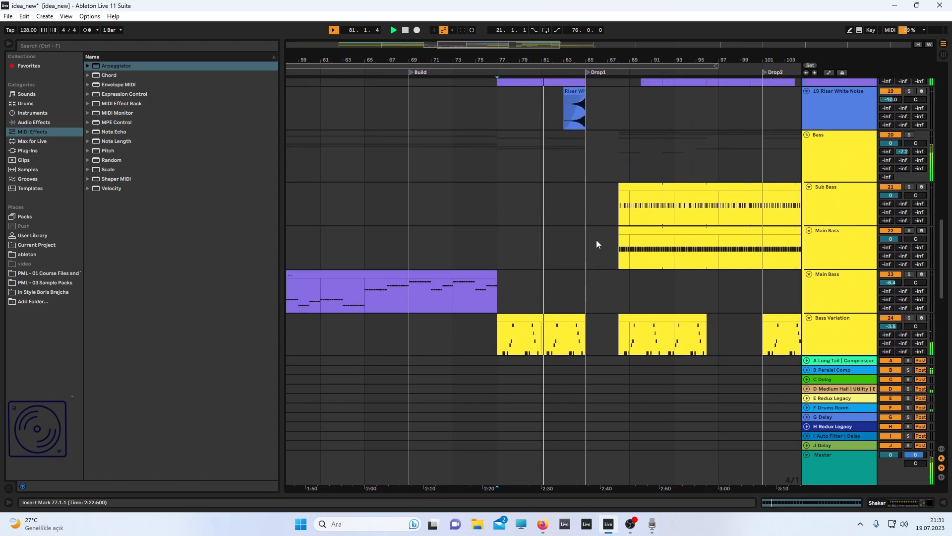
{"action": "scroll", "coordinate": [596, 240], "scroll_direction": "up", "scroll_amount": 5}
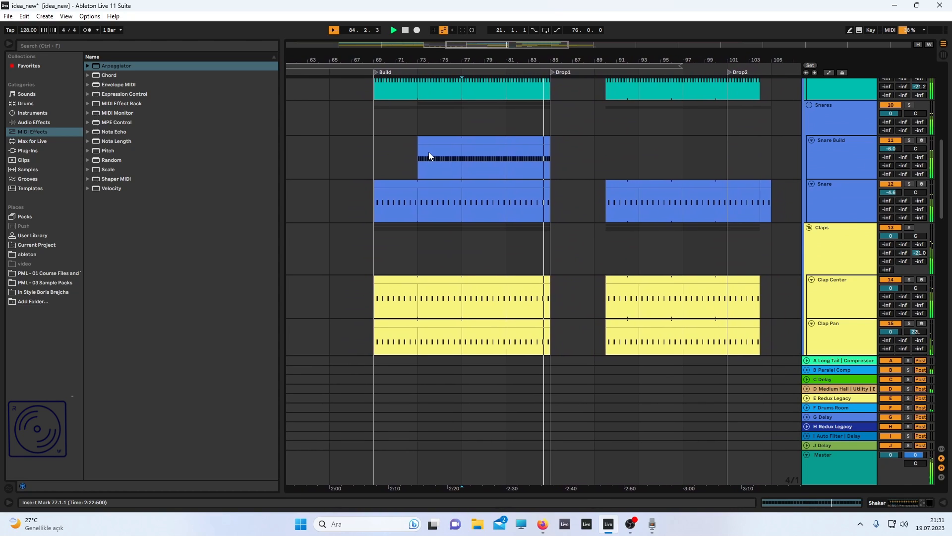
- Try trimming the start of the Snare Build clip to bar 77, and undo the trim
{"action": "left_click", "coordinate": [417, 143]}
{"action": "left_click_drag", "start_coordinate": [417, 142], "coordinate": [452, 148]}
{"action": "key", "text": "ctrl+z"}
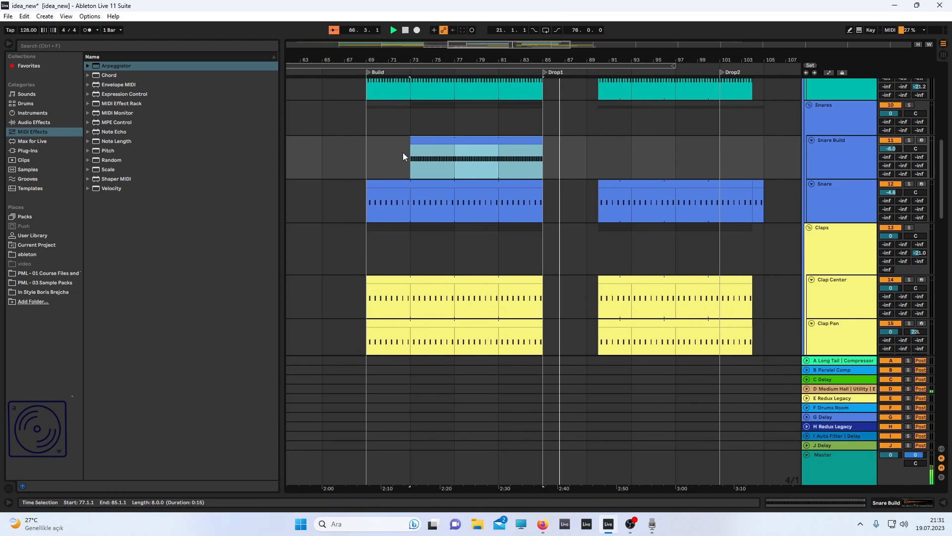
- Open the Pads clip that ends at Drop1 to show its notes
{"action": "scroll", "coordinate": [402, 153], "scroll_direction": "down", "scroll_amount": 10}
{"action": "scroll", "coordinate": [450, 207], "scroll_direction": "down", "scroll_amount": 15}
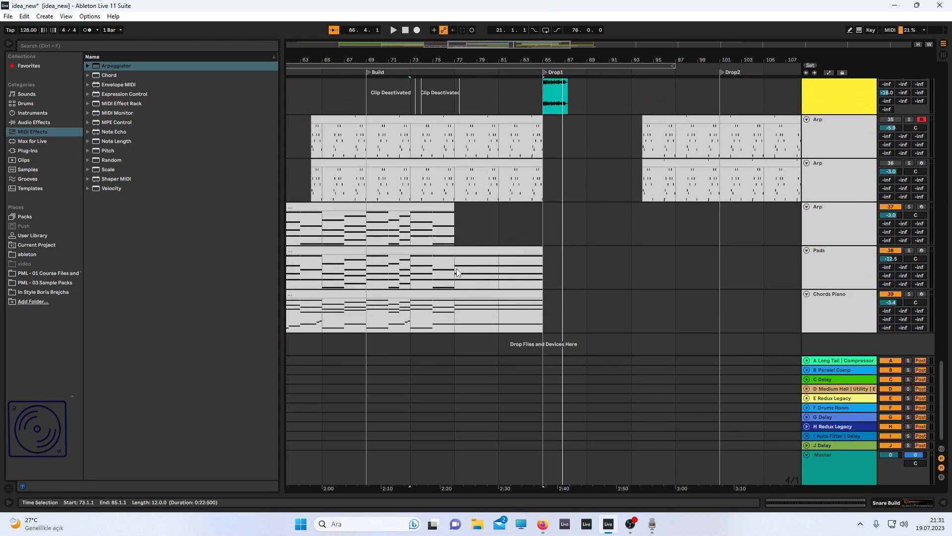
{"action": "left_click_drag", "start_coordinate": [457, 272], "coordinate": [516, 279]}
{"action": "left_click", "coordinate": [457, 275]}
{"action": "left_click", "coordinate": [463, 250]}
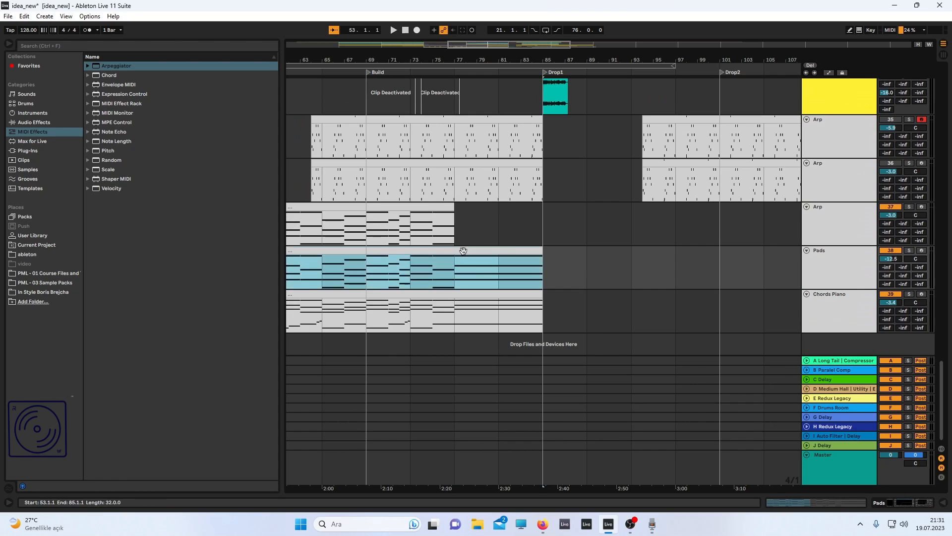
{"action": "double_click", "coordinate": [463, 251]}
{"action": "left_click", "coordinate": [810, 344]}
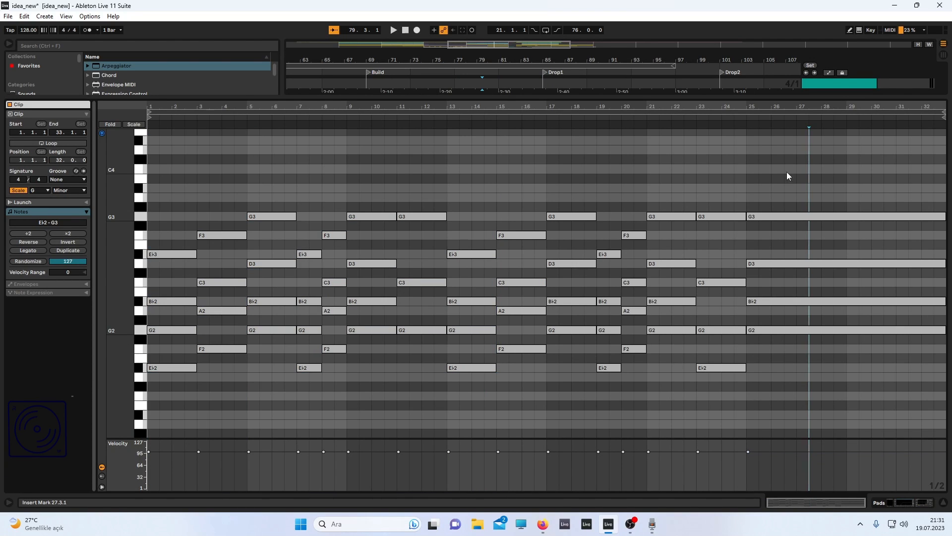
- Raise the long Pads chord at bar 25 by two semitones and lower its E3 note to E♭3
{"action": "left_click_drag", "start_coordinate": [786, 171], "coordinate": [793, 329]}
{"action": "key", "text": "Up"}
{"action": "key", "text": "Up"}
{"action": "left_click", "coordinate": [788, 294]}
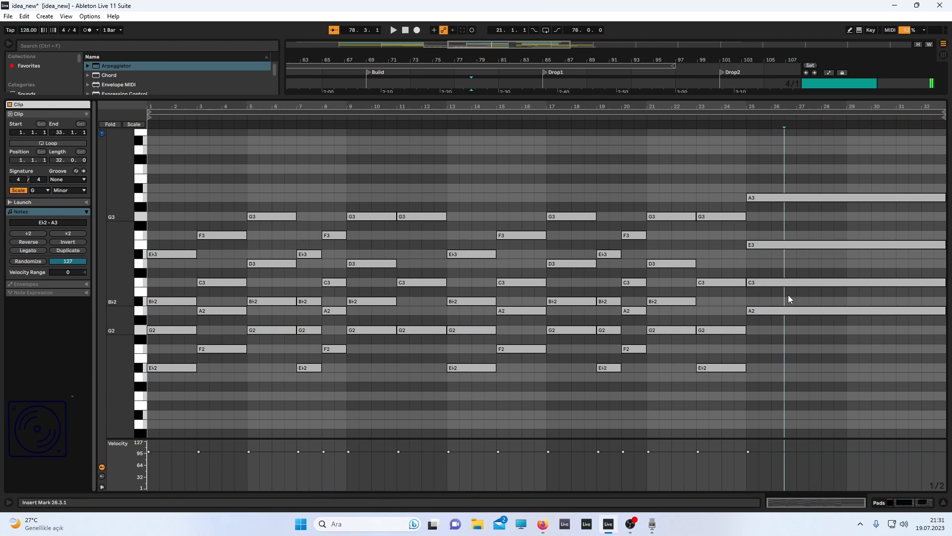
{"action": "mouse_move", "coordinate": [791, 282]}
{"action": "left_mouse_down"}
{"action": "mouse_move", "coordinate": [792, 263]}
{"action": "mouse_move", "coordinate": [784, 281]}
{"action": "left_mouse_up"}
{"action": "mouse_move", "coordinate": [784, 245]}
{"action": "left_mouse_down"}
{"action": "mouse_move", "coordinate": [785, 260]}
{"action": "mouse_move", "coordinate": [784, 251]}
{"action": "left_mouse_up"}
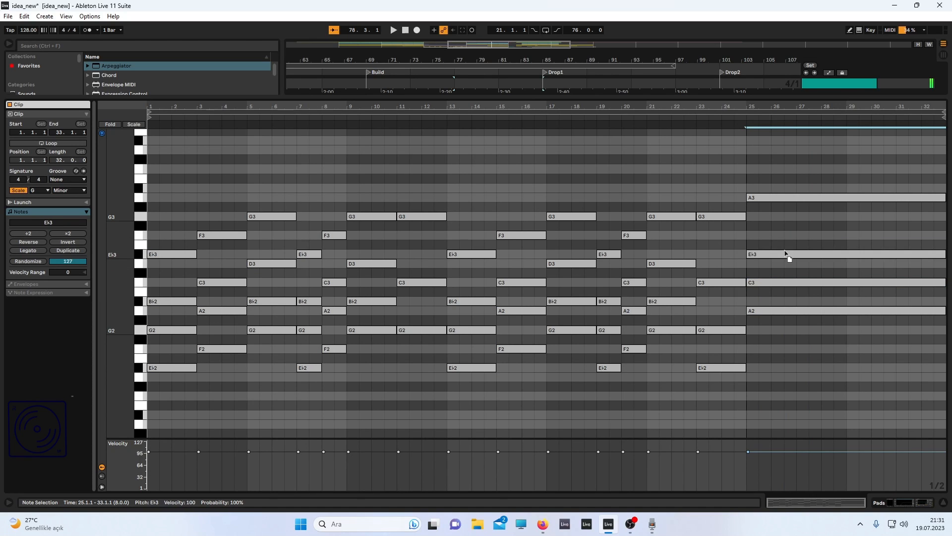
- Undo the pitch changes made to the chord at bar 25
{"action": "key", "text": "ctrl+z"}
{"action": "key", "text": "ctrl+z"}
{"action": "key", "text": "ctrl+z"}
{"action": "key", "text": "ctrl+z"}
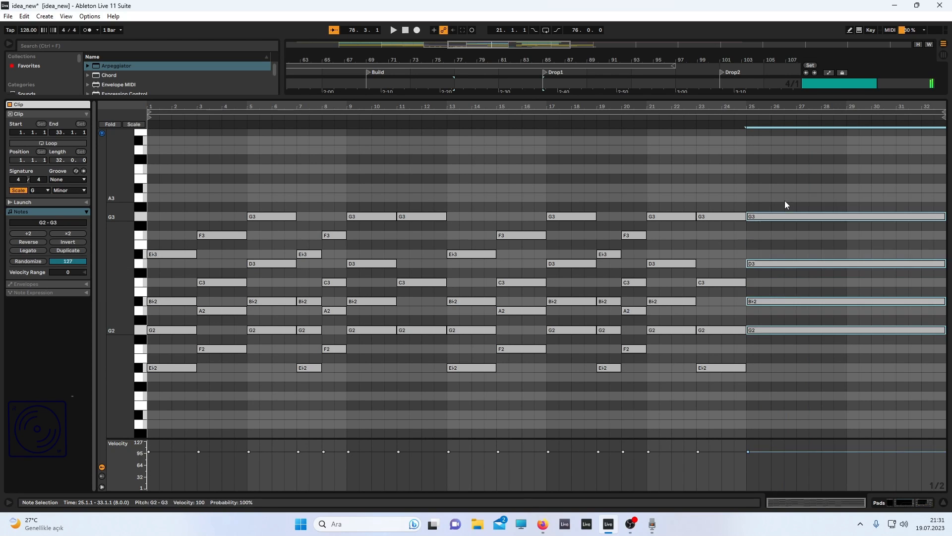
- Raise the bar 25 chord to A2–A3, play the progression with the Pads track soloed, and reopen its clip
{"action": "left_click_drag", "start_coordinate": [775, 330], "coordinate": [773, 313]}
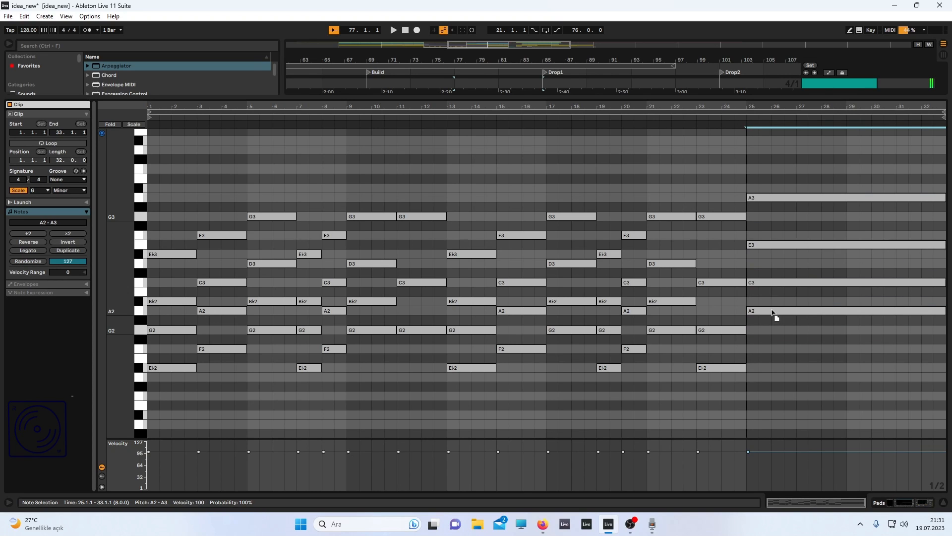
{"action": "left_click", "coordinate": [649, 119]}
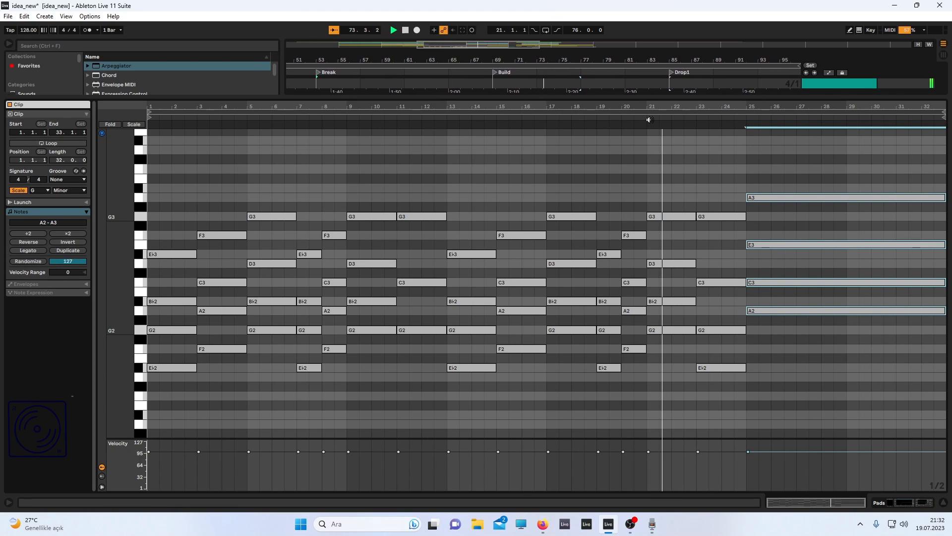
{"action": "double_click", "coordinate": [711, 97]}
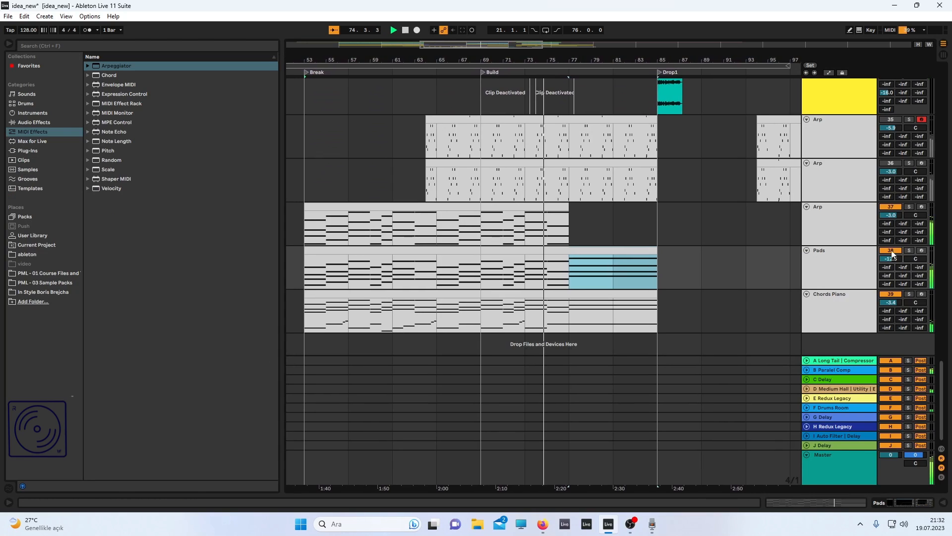
{"action": "left_click", "coordinate": [910, 251]}
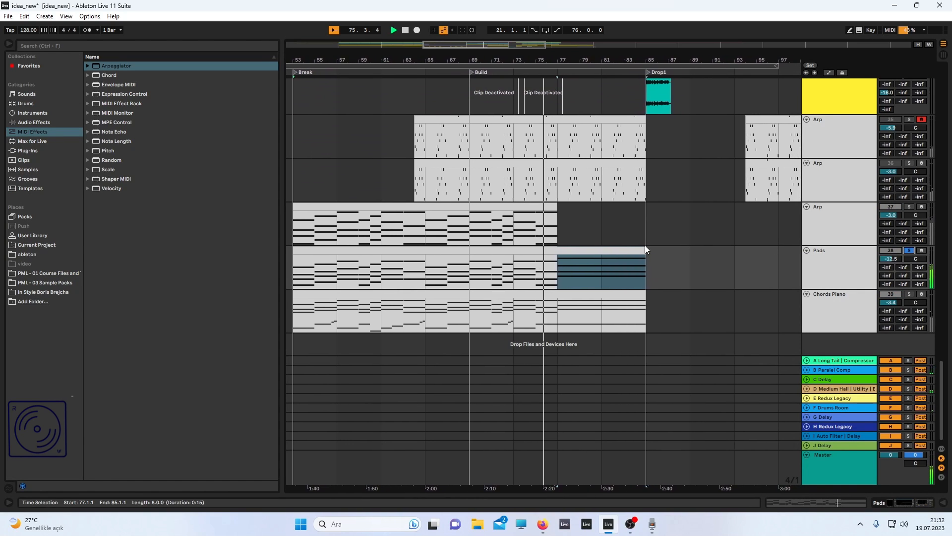
{"action": "double_click", "coordinate": [621, 247]}
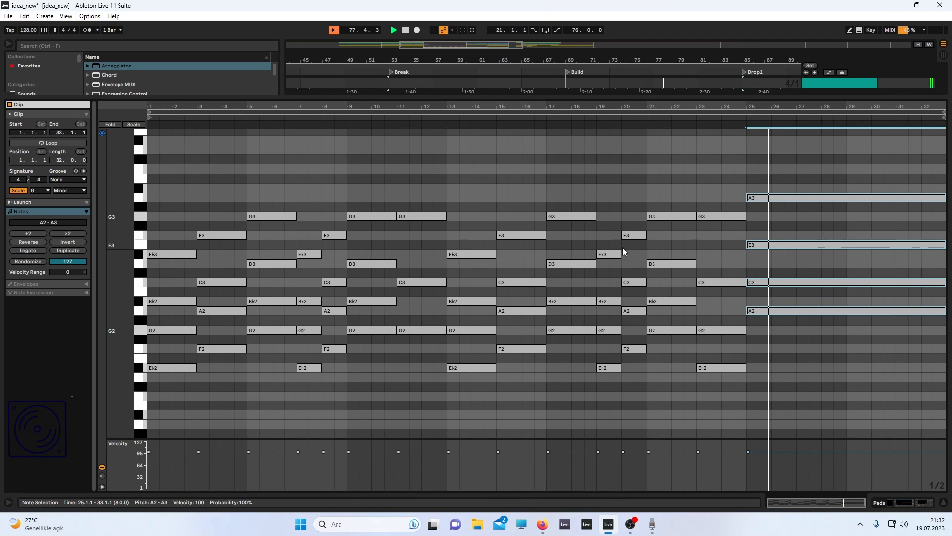
- Transpose the chord at bar 25 down two semitones to G2–G3
{"action": "key", "text": "space"}
{"action": "key", "text": "Down"}
{"action": "key", "text": "Down"}
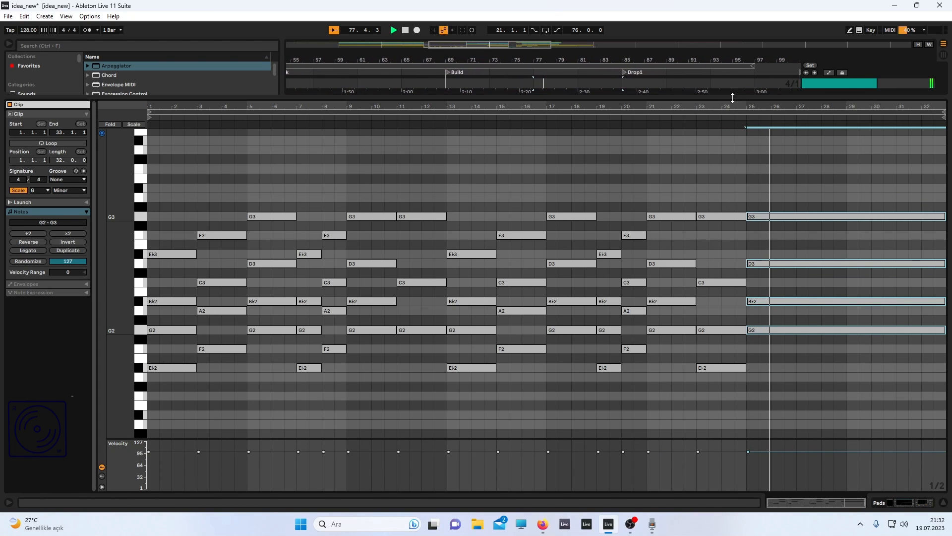
- Audition the notes of the chord at bar 25, select all four and play the progression from around bar 23
{"action": "left_click_drag", "start_coordinate": [775, 156], "coordinate": [784, 239]}
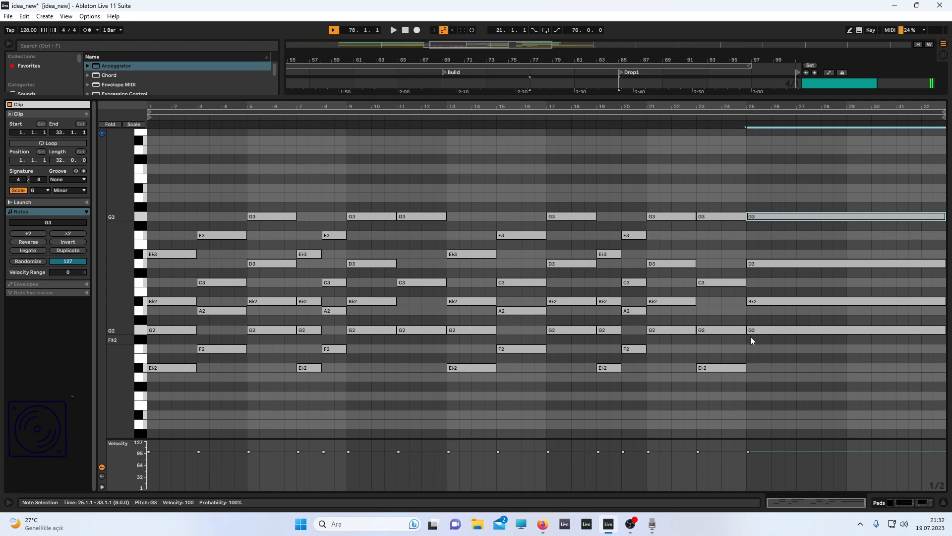
{"action": "left_click", "coordinate": [783, 357]}
{"action": "left_click", "coordinate": [770, 330]}
{"action": "left_click", "coordinate": [766, 218], "text": "shift"}
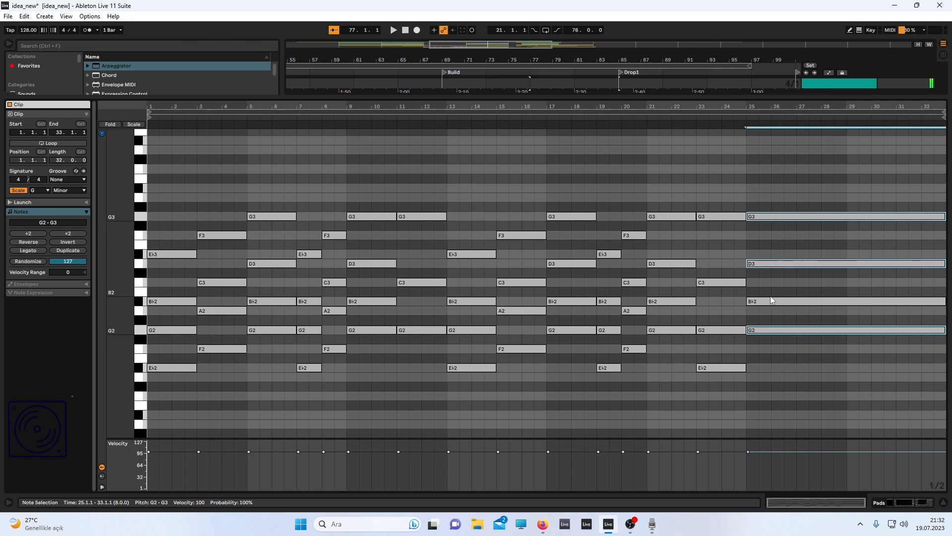
{"action": "left_click", "coordinate": [691, 124]}
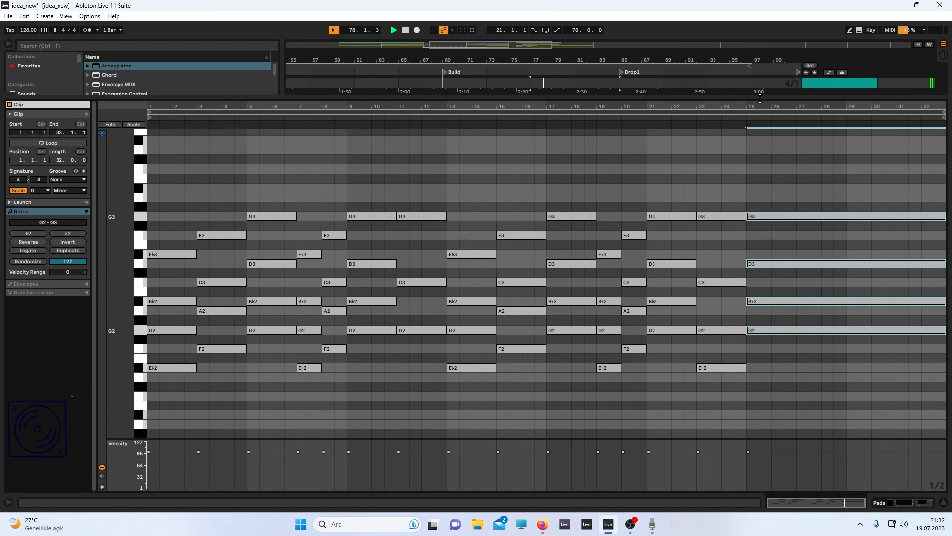
- Stop playback, return to the arrangement, and open the Serum synth of the Arp track directly above Pads
{"action": "key", "text": "space"}
{"action": "key", "text": "ctrl+alt+l"}
{"action": "scroll", "coordinate": [471, 254], "scroll_direction": "left", "scroll_amount": 8}
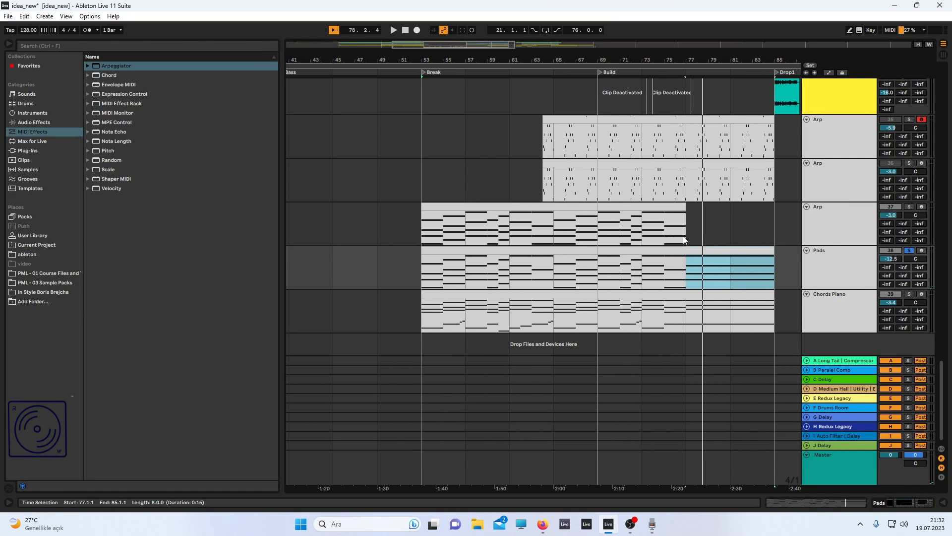
{"action": "left_click", "coordinate": [549, 252]}
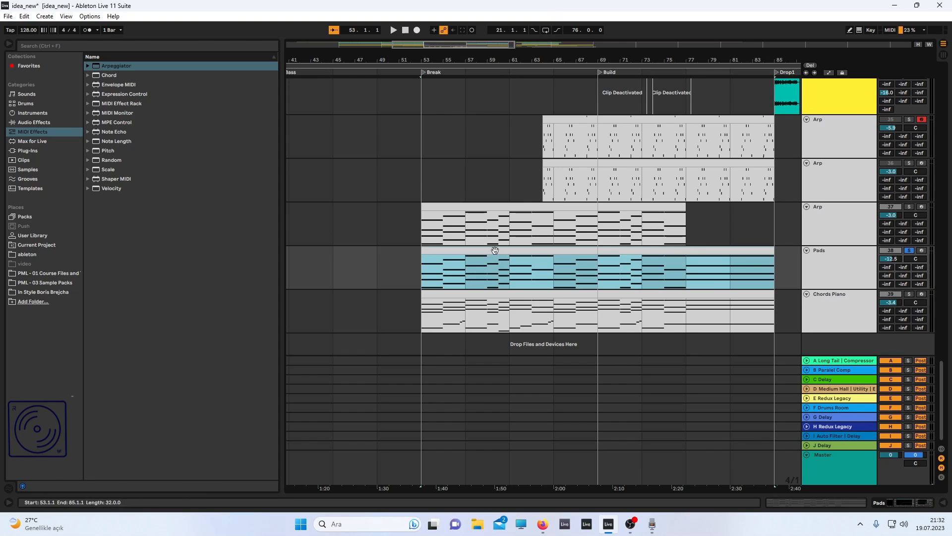
{"action": "left_click", "coordinate": [437, 216]}
{"action": "double_click", "coordinate": [850, 214]}
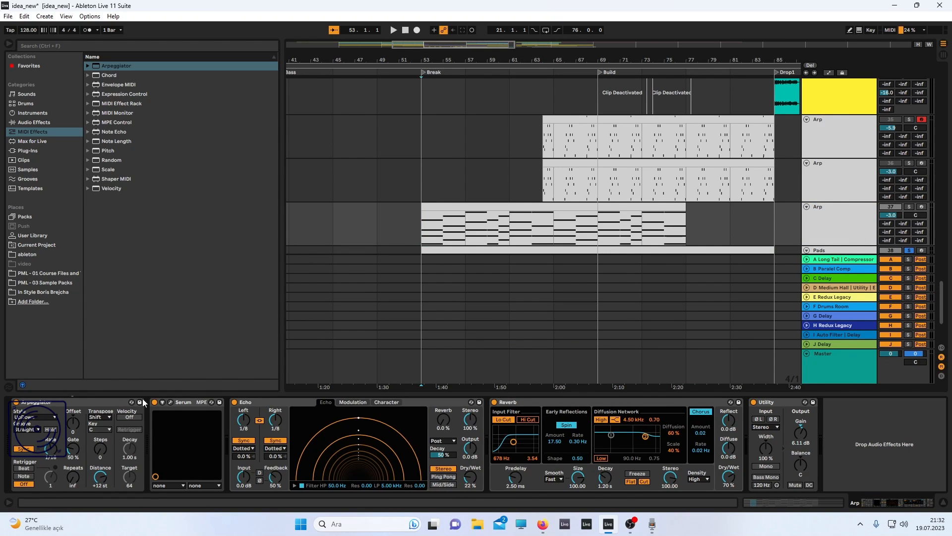
{"action": "left_click", "coordinate": [170, 403]}
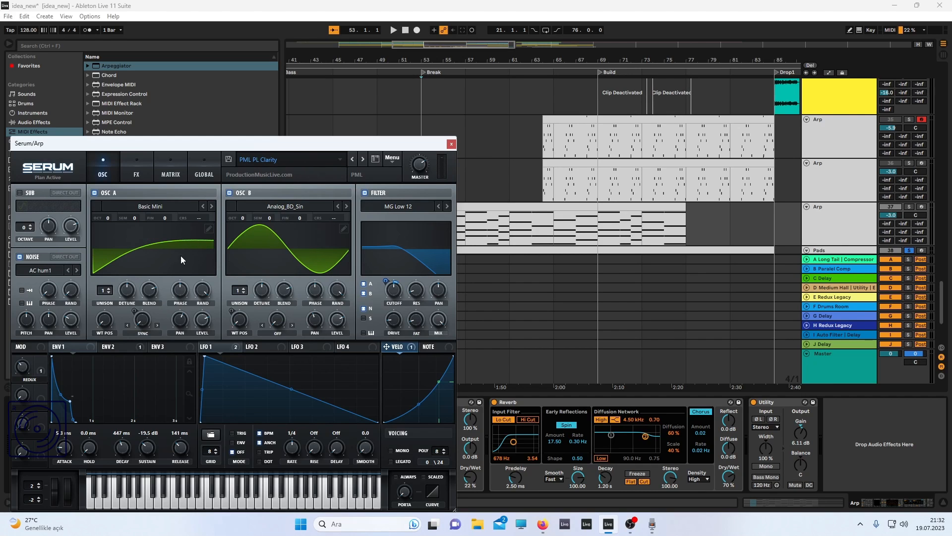
- Solo Arp track 37, play it from the Break at bar 53 with Serum in view, and close Serum
{"action": "left_click", "coordinate": [910, 207]}
{"action": "left_click_drag", "start_coordinate": [437, 143], "coordinate": [347, 151]}
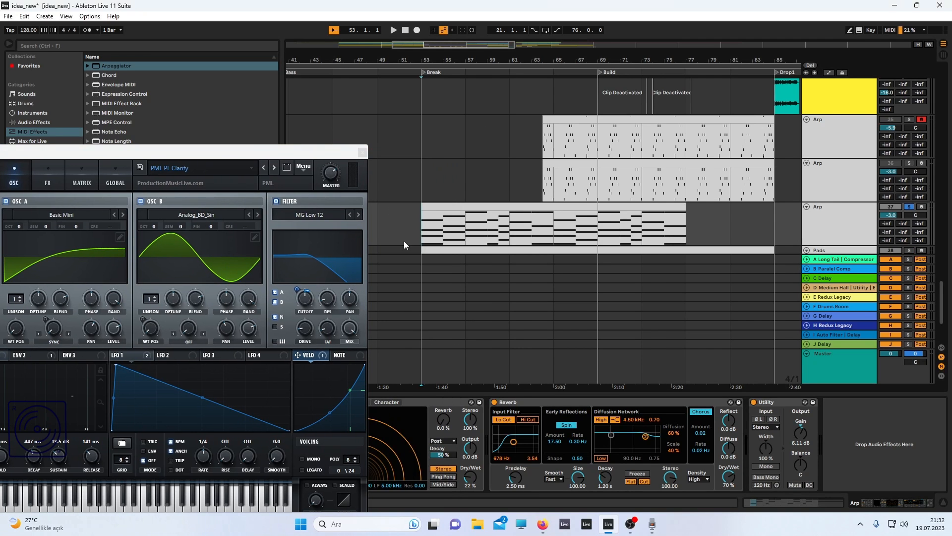
{"action": "key", "text": "space"}
{"action": "left_click_drag", "start_coordinate": [252, 156], "coordinate": [329, 112]}
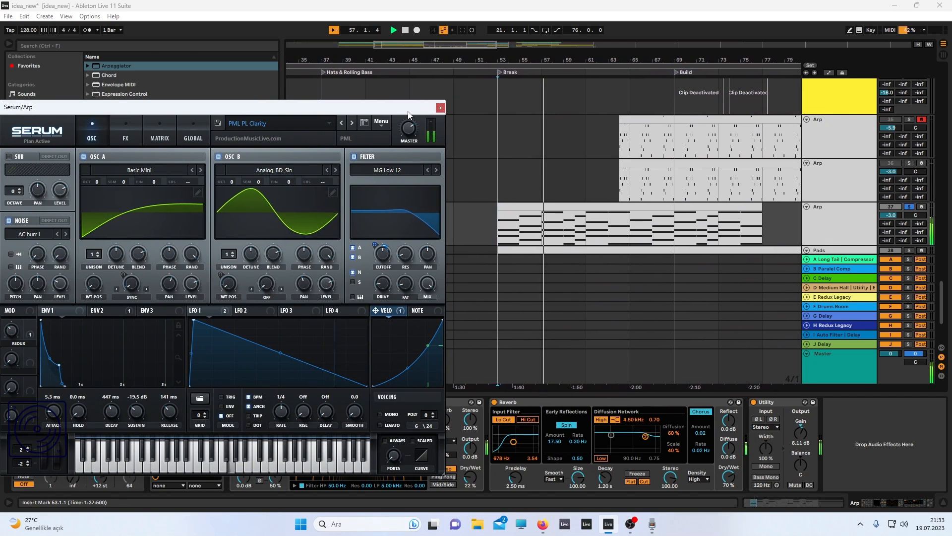
{"action": "left_click", "coordinate": [440, 108]}
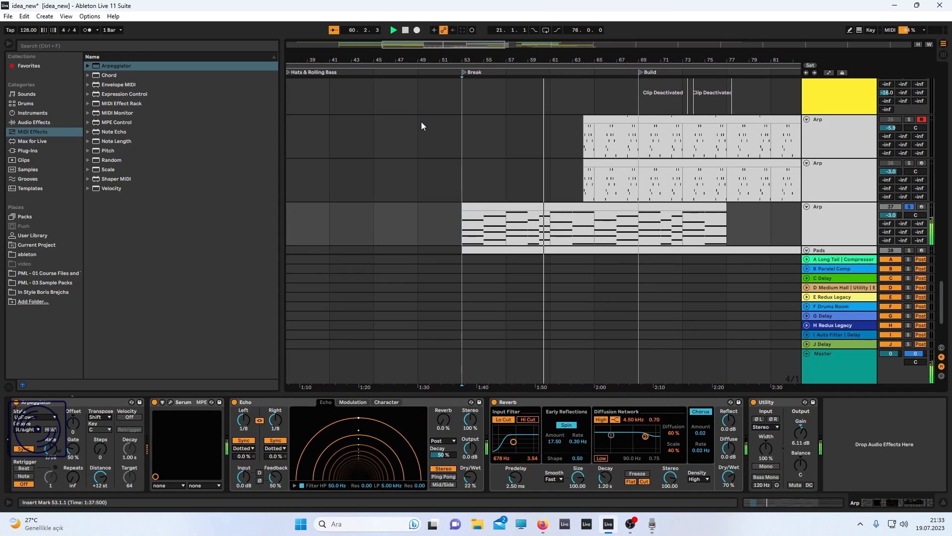
- Solo the Pads track alongside Arp track 37 and play both from the start of the Break
{"action": "scroll", "coordinate": [893, 171], "scroll_direction": "down", "scroll_amount": 2}
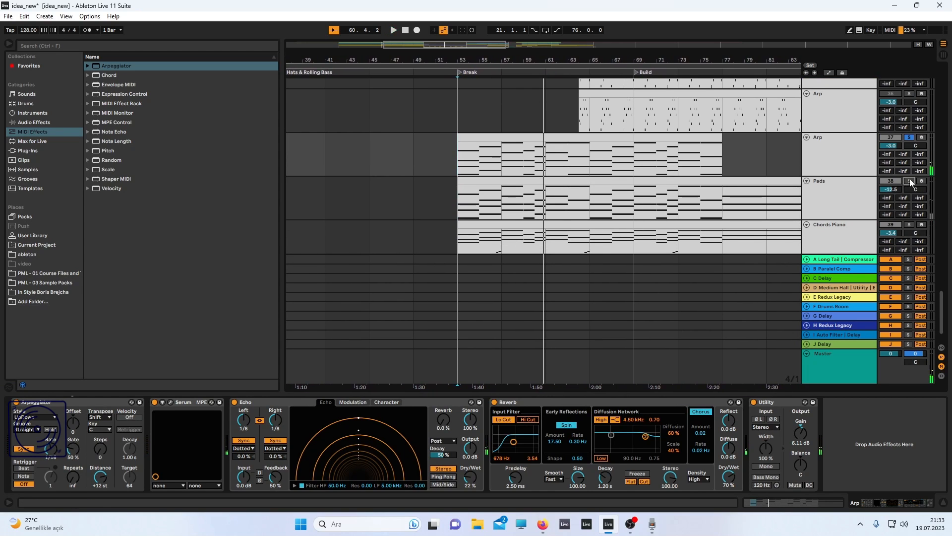
{"action": "left_click", "coordinate": [909, 181]}
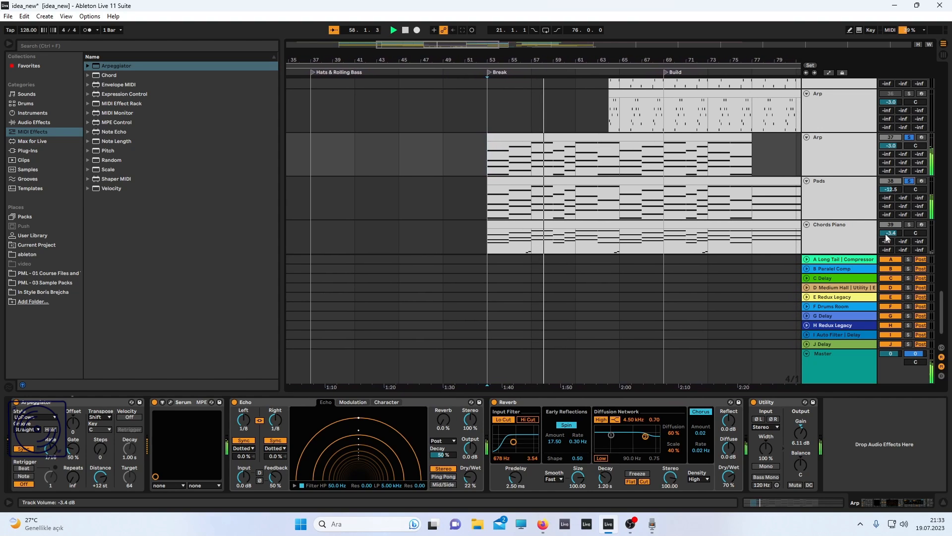
{"action": "scroll", "coordinate": [916, 209], "scroll_direction": "up", "scroll_amount": 2}
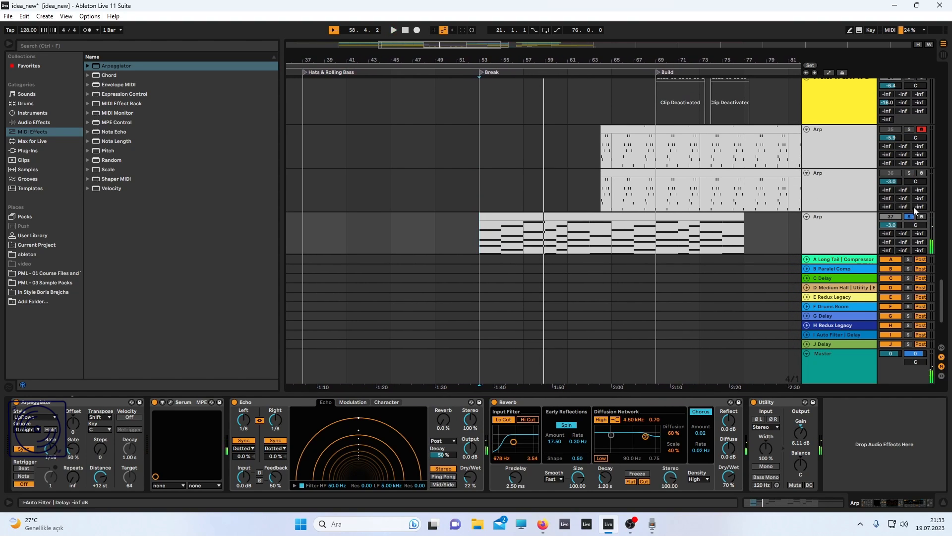
- Clear the solos, inspect the notes in Arp track 36's clip before Drop1, and return to the arrangement
{"action": "left_click_drag", "start_coordinate": [625, 256], "coordinate": [476, 167]}
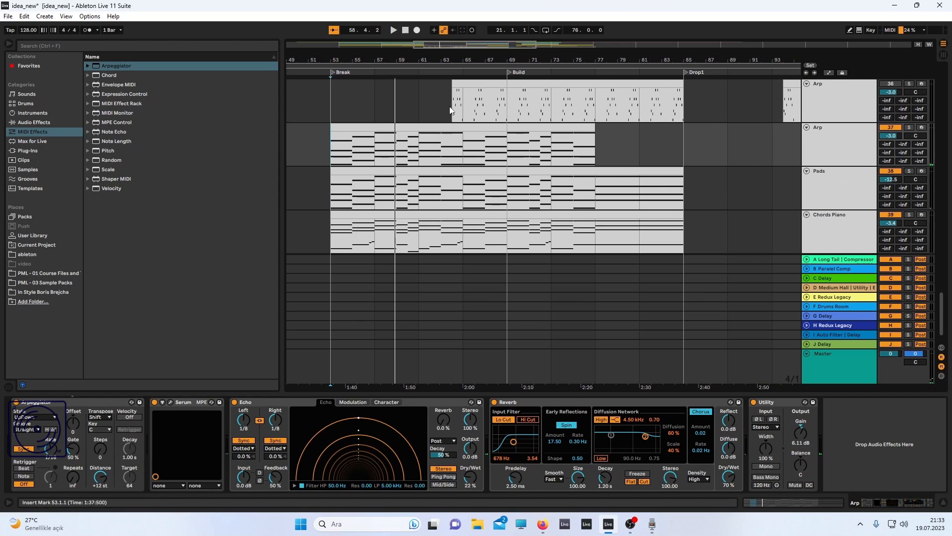
{"action": "left_click_drag", "start_coordinate": [451, 110], "coordinate": [453, 141]}
{"action": "left_click", "coordinate": [452, 142]}
{"action": "double_click", "coordinate": [593, 134]}
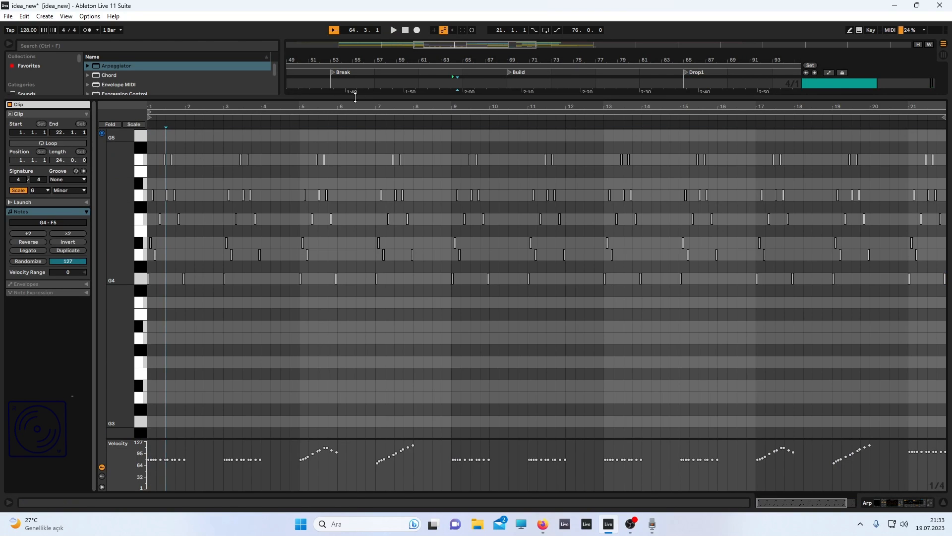
{"action": "key", "text": "ctrl+alt+l"}
- Solo Arp track 36 and play it from its entry at bar 64
{"action": "scroll", "coordinate": [419, 159], "scroll_direction": "up", "scroll_amount": 5}
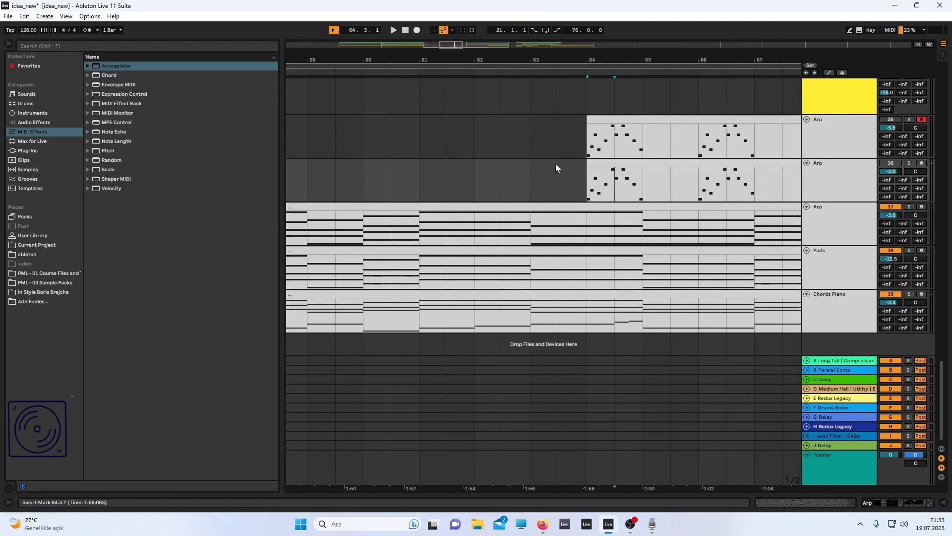
{"action": "scroll", "coordinate": [556, 164], "scroll_direction": "down", "scroll_amount": 5}
{"action": "scroll", "coordinate": [573, 183], "scroll_direction": "up", "scroll_amount": 5}
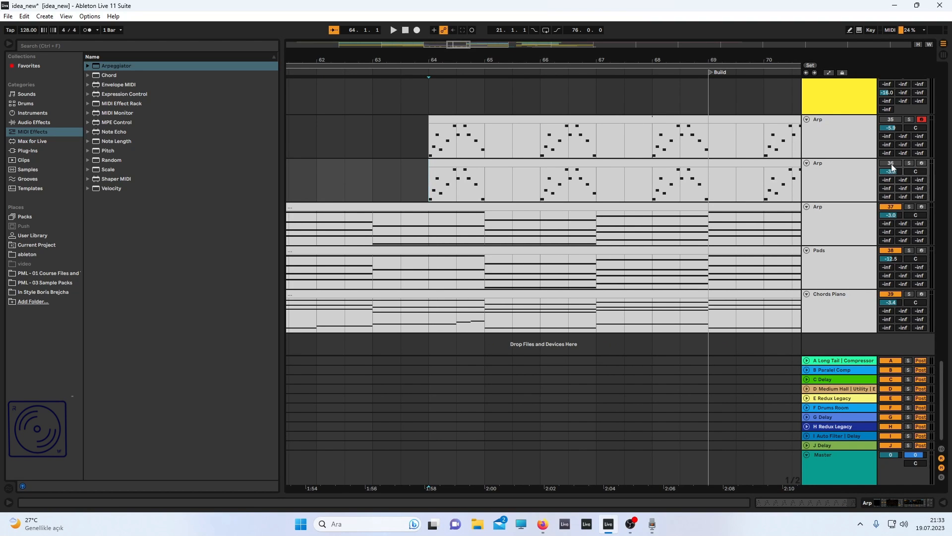
{"action": "key", "text": "space"}
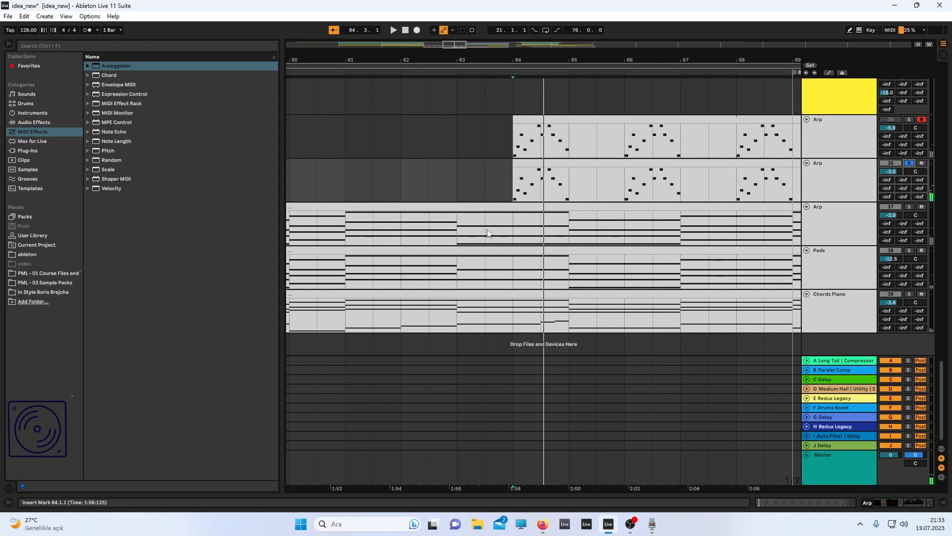
- Select bars 63 to 65 on Arp track 37 and examine the bass, drum and arp tracks around the Break and Build
{"action": "left_click_drag", "start_coordinate": [456, 231], "coordinate": [573, 233]}
{"action": "scroll", "coordinate": [525, 198], "scroll_direction": "down", "scroll_amount": 8}
{"action": "scroll", "coordinate": [545, 190], "scroll_direction": "up", "scroll_amount": 10}
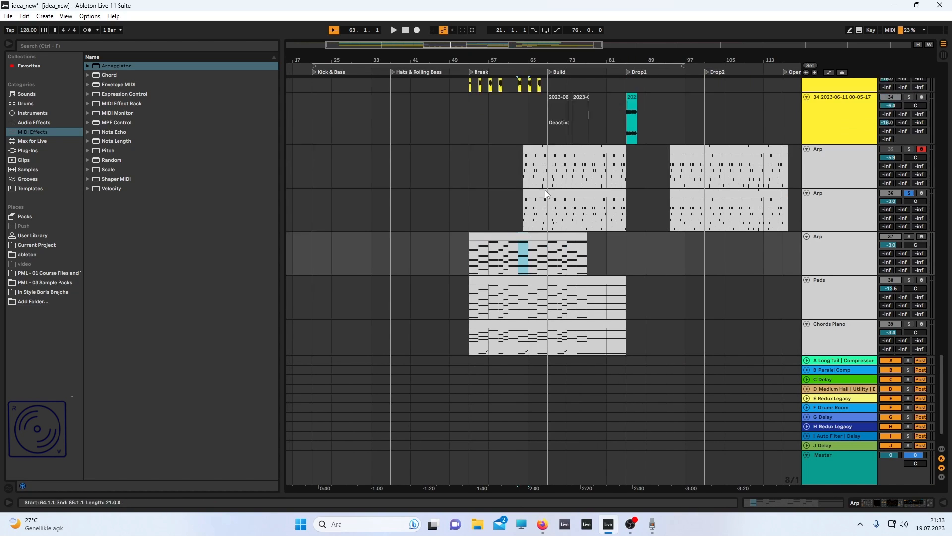
{"action": "scroll", "coordinate": [539, 191], "scroll_direction": "up", "scroll_amount": 5}
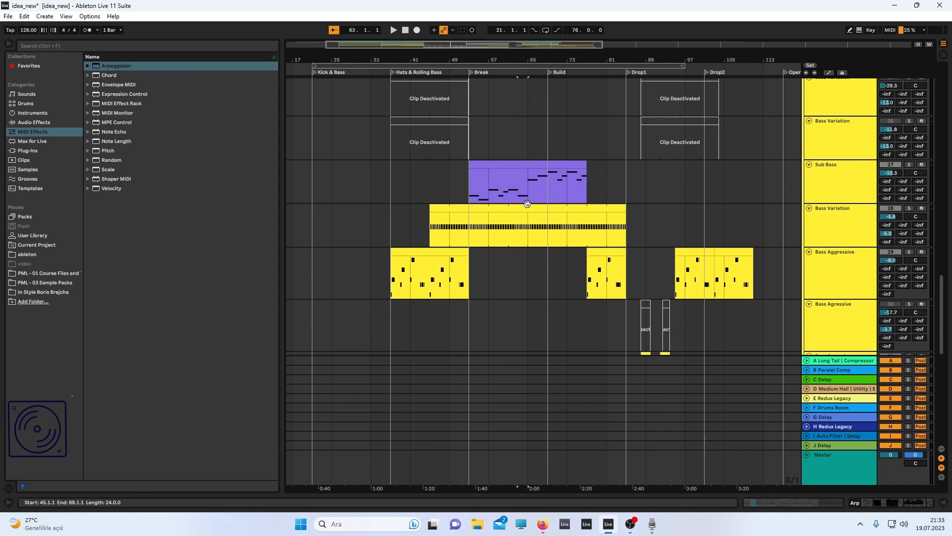
{"action": "scroll", "coordinate": [525, 221], "scroll_direction": "up", "scroll_amount": 10}
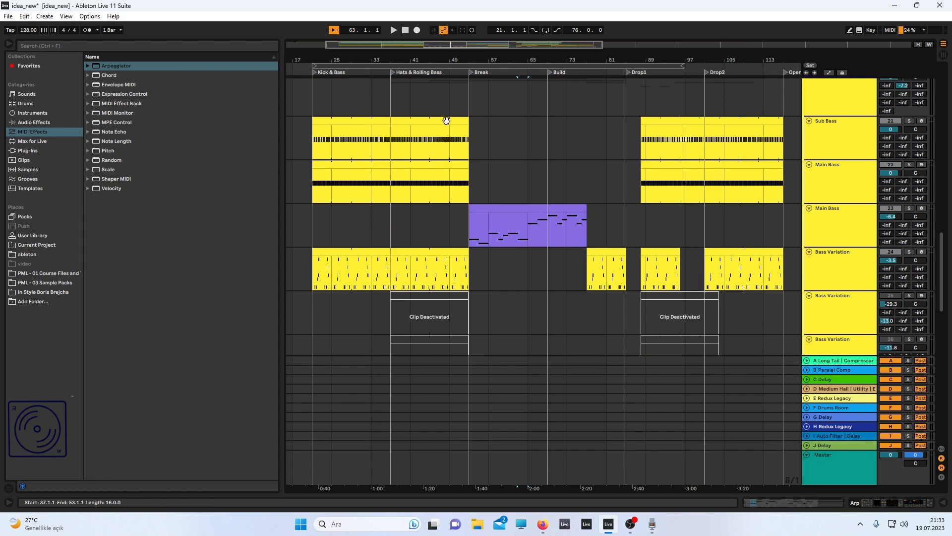
{"action": "scroll", "coordinate": [520, 127], "scroll_direction": "up", "scroll_amount": 10}
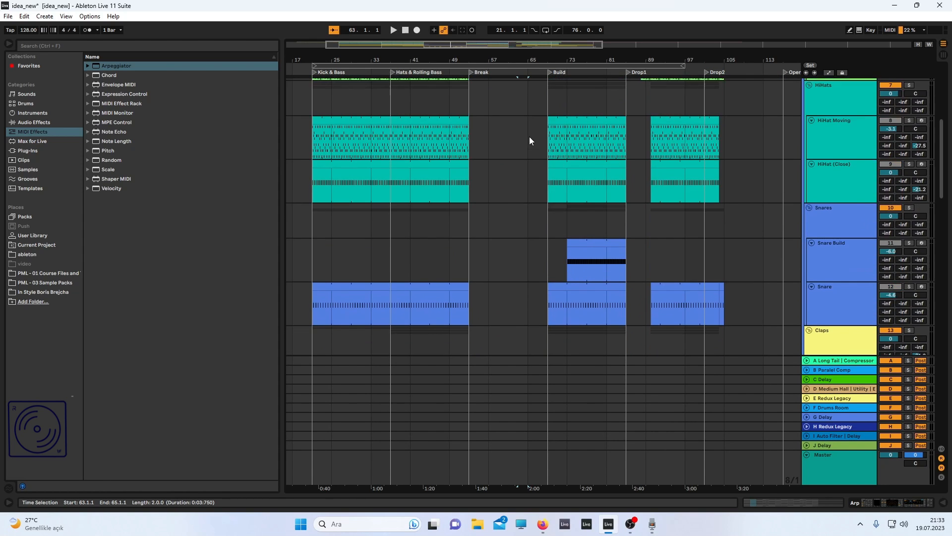
{"action": "scroll", "coordinate": [549, 139], "scroll_direction": "down", "scroll_amount": 3}
{"action": "left_click_drag", "start_coordinate": [941, 202], "coordinate": [924, 398]}
{"action": "scroll", "coordinate": [568, 225], "scroll_direction": "up", "scroll_amount": 5}
{"action": "scroll", "coordinate": [641, 235], "scroll_direction": "right", "scroll_amount": 4}
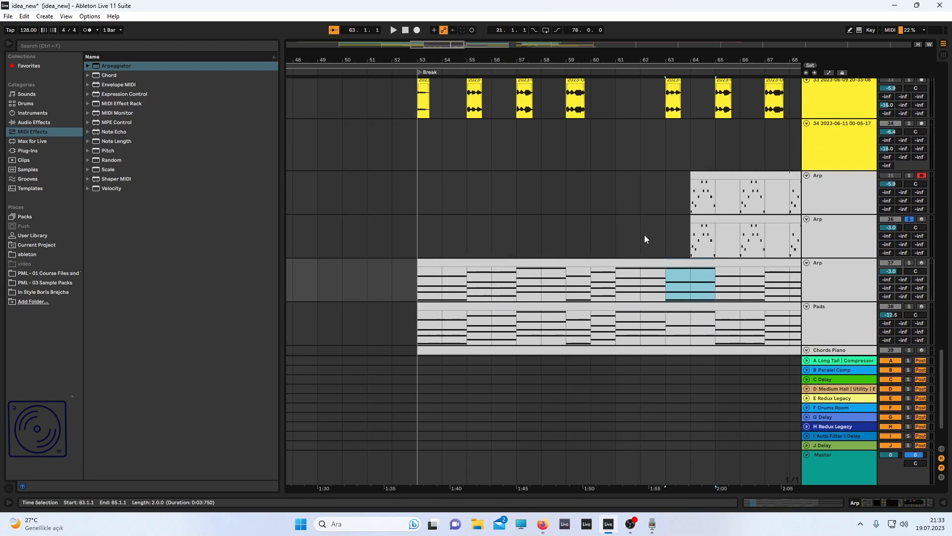
{"action": "scroll", "coordinate": [637, 240], "scroll_direction": "right", "scroll_amount": 5}
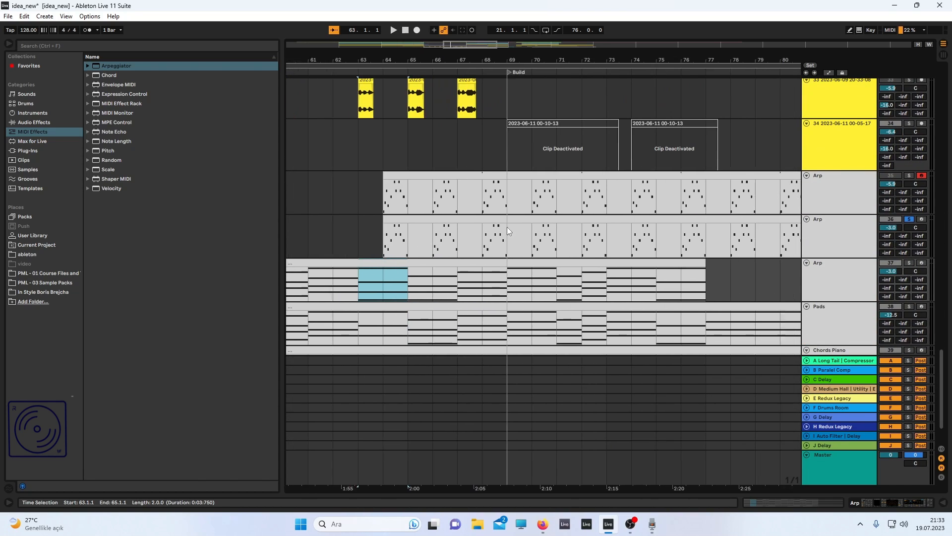
- Play the full mix from bar 64 and select the one-bar phrase of Arp track 36 at bar 64
{"action": "left_click", "coordinate": [371, 250]}
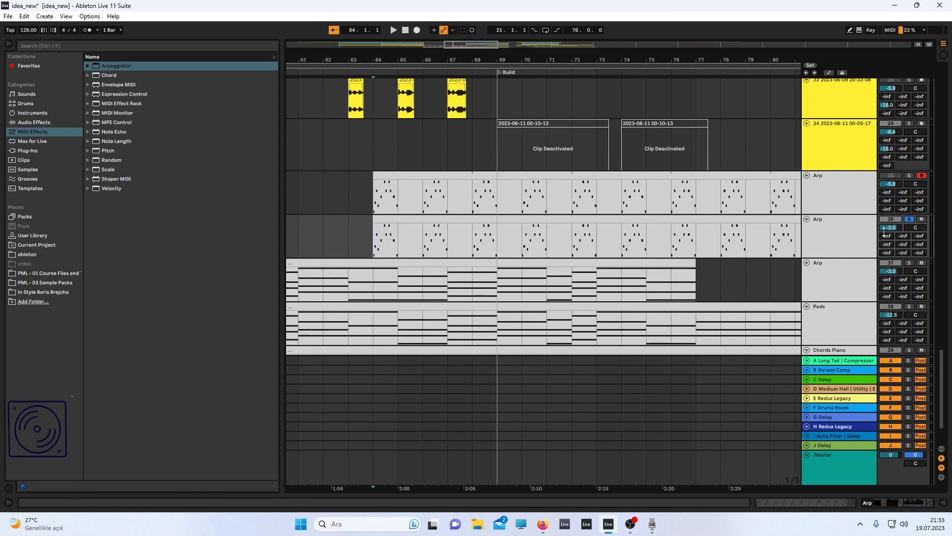
{"action": "key", "text": "space"}
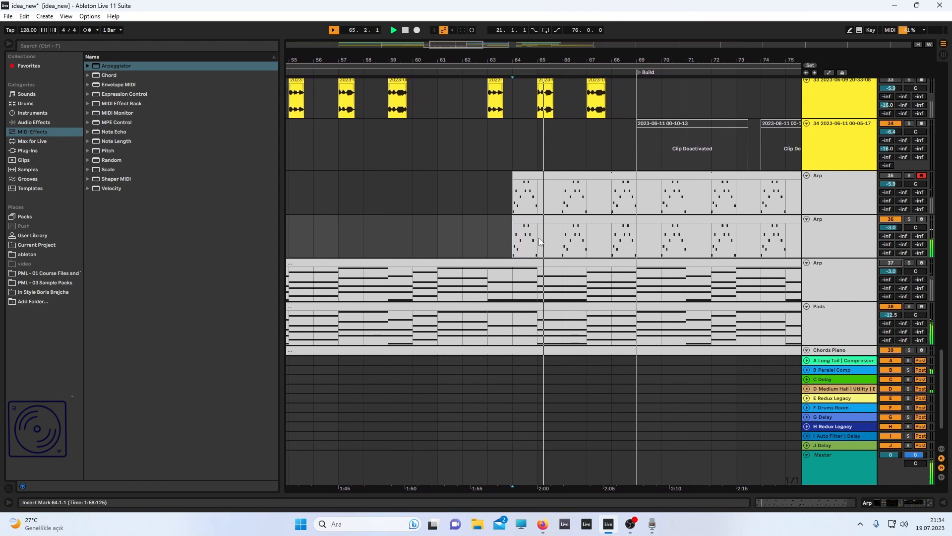
{"action": "left_click", "coordinate": [528, 240]}
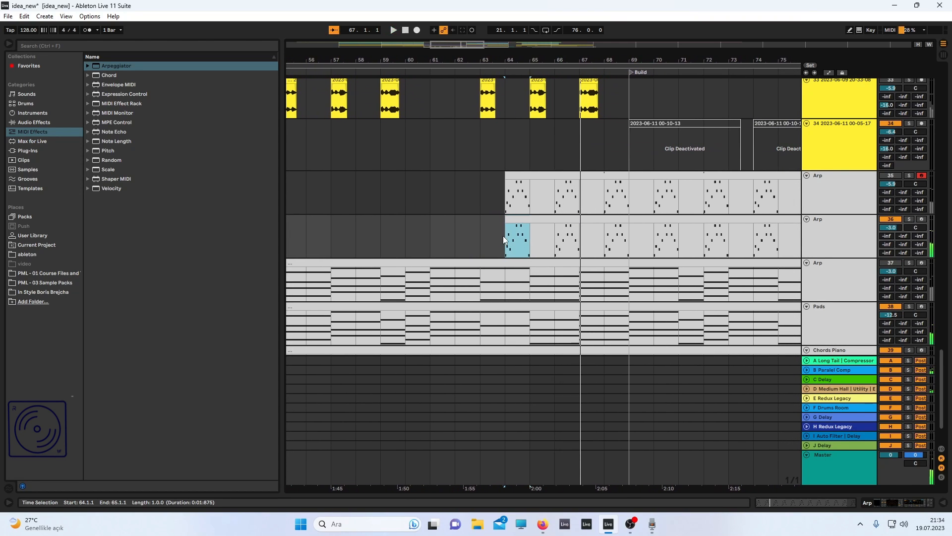
{"action": "left_click", "coordinate": [567, 238]}
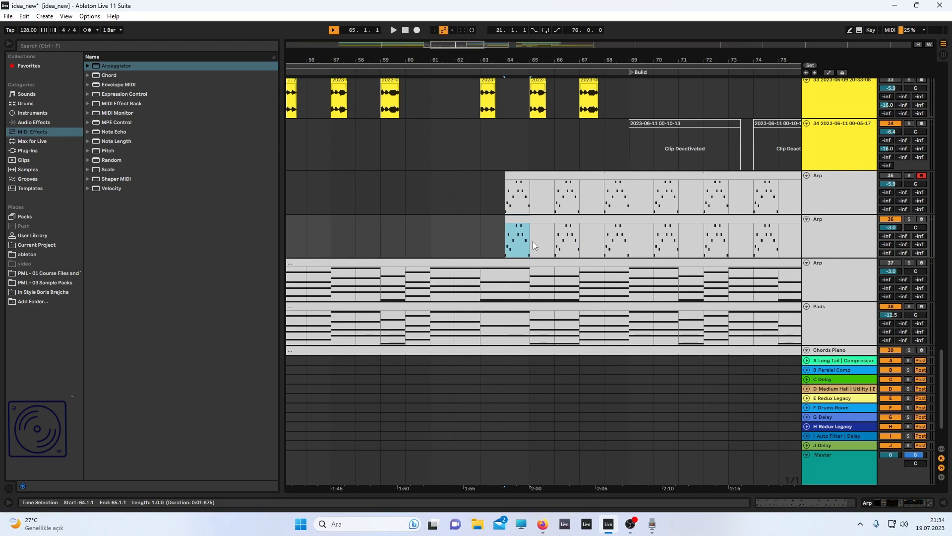
- Solo Arp track 36 and play its phrases starting at bar 64 and bar 66
{"action": "left_click", "coordinate": [505, 240]}
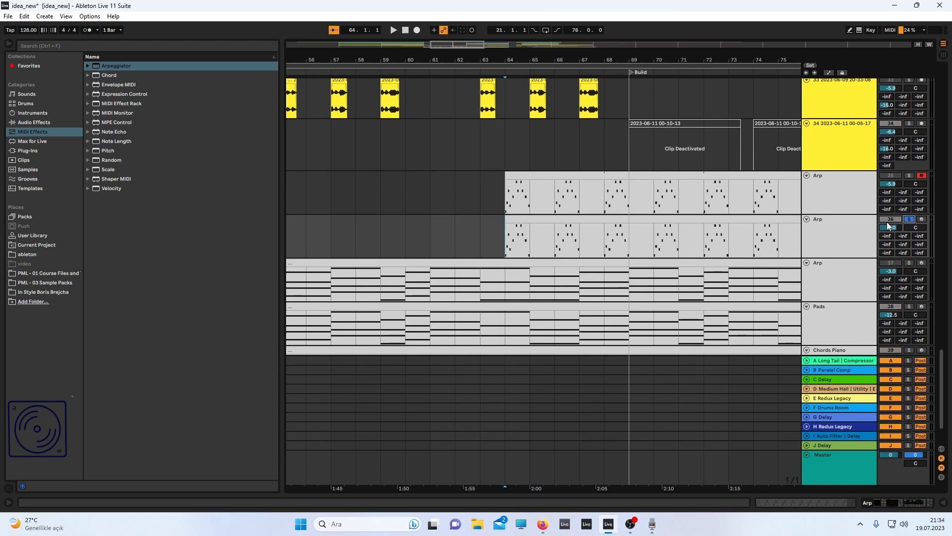
{"action": "key", "text": "space"}
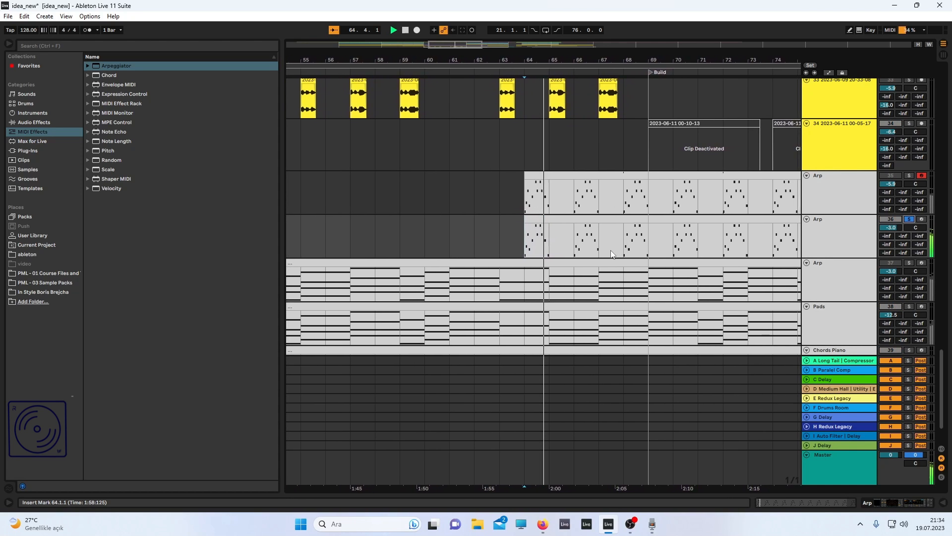
{"action": "left_click", "coordinate": [552, 243]}
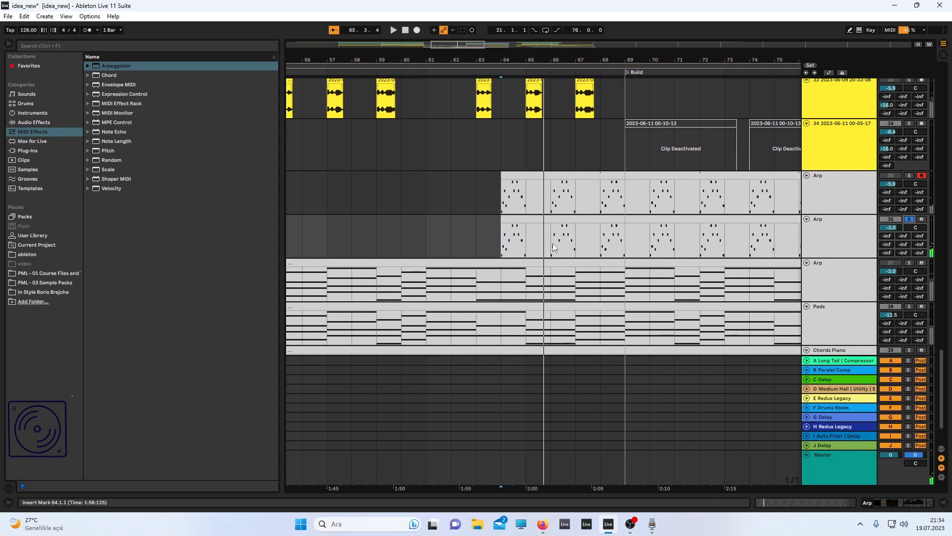
{"action": "key", "text": "space"}
{"action": "key", "text": "space"}
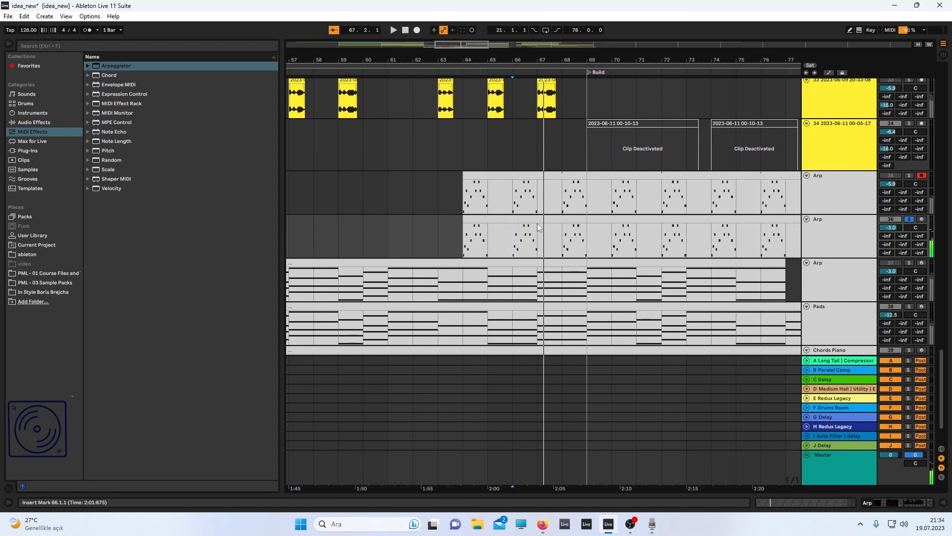
{"action": "key", "text": "space"}
- Open Arp track 36's clip in the note editor and play its opening phrases while following the notes
{"action": "double_click", "coordinate": [548, 225]}
{"action": "scroll", "coordinate": [240, 242], "scroll_direction": "up", "scroll_amount": 10}
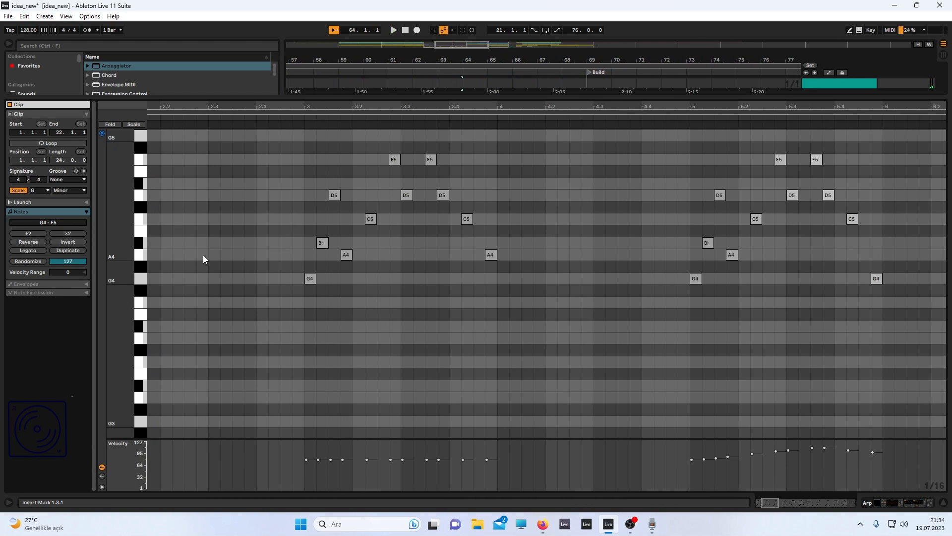
{"action": "key", "text": "space"}
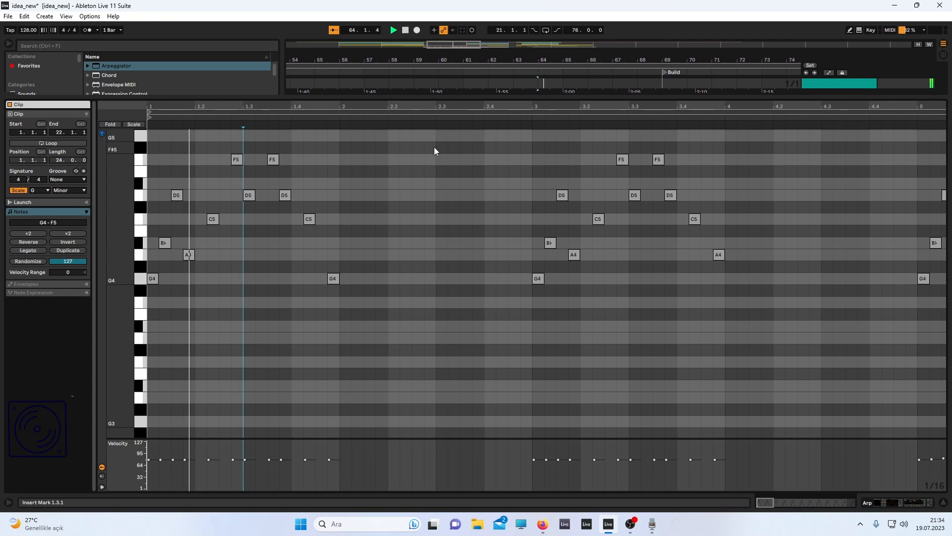
{"action": "scroll", "coordinate": [472, 186], "scroll_direction": "down", "scroll_amount": 5}
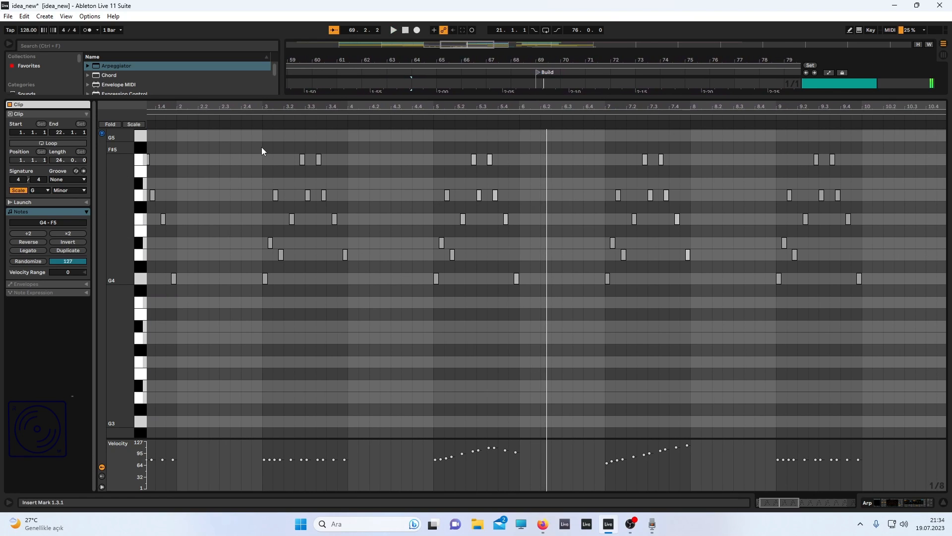
{"action": "key", "text": "space"}
- Select the phrases at clip bars 3 and 5, and compare their notes, especially the last note of each
{"action": "left_click_drag", "start_coordinate": [260, 146], "coordinate": [382, 339]}
{"action": "left_click_drag", "start_coordinate": [429, 137], "coordinate": [523, 344]}
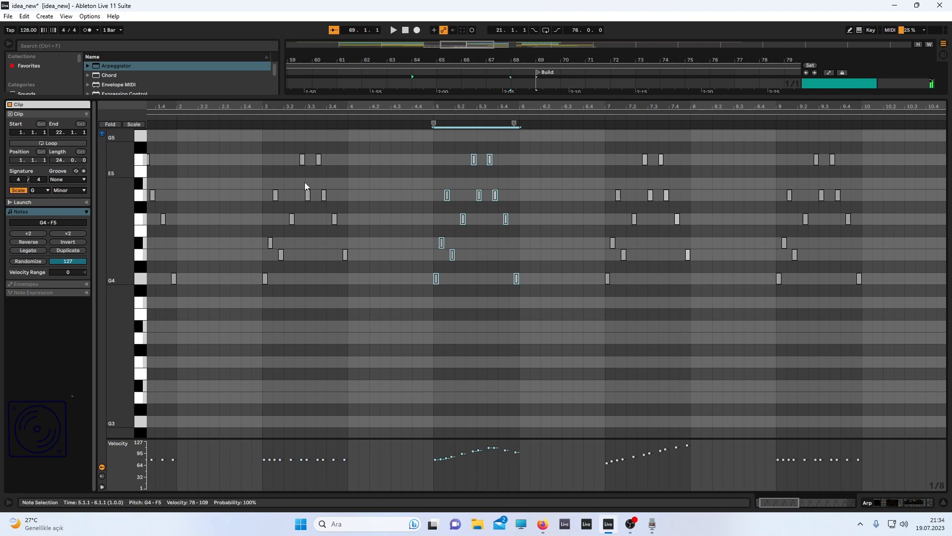
{"action": "scroll", "coordinate": [315, 187], "scroll_direction": "up", "scroll_amount": 6}
{"action": "scroll", "coordinate": [527, 252], "scroll_direction": "down", "scroll_amount": 2}
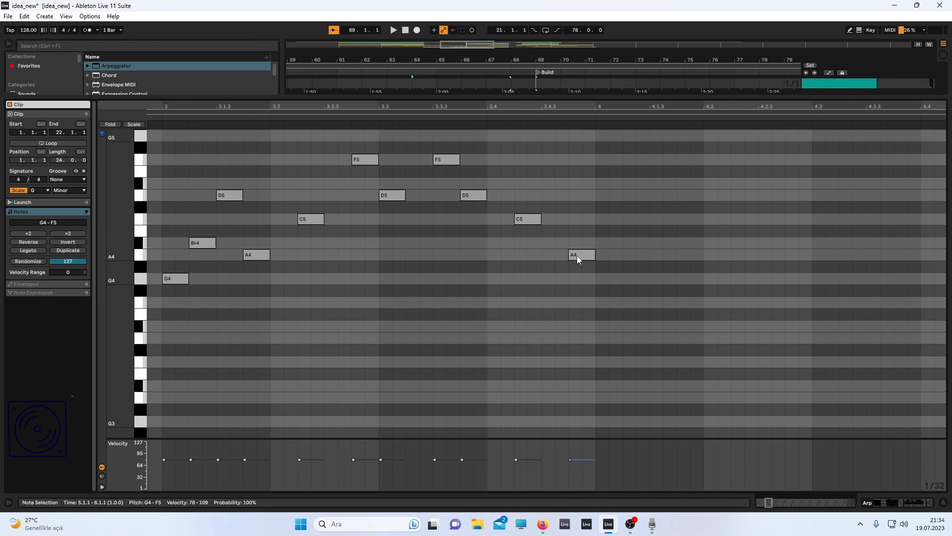
{"action": "scroll", "coordinate": [577, 257], "scroll_direction": "down", "scroll_amount": 4}
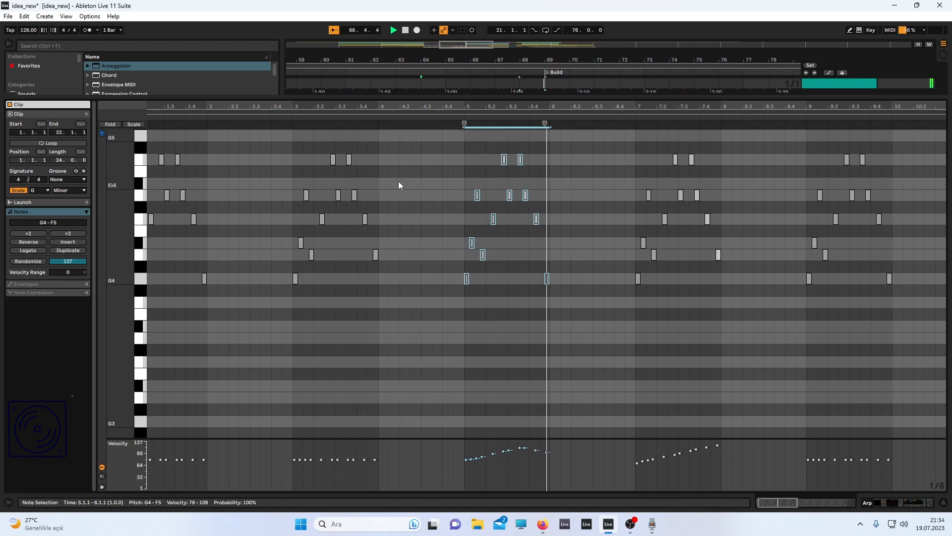
- Stop playback, return from the note editor to the arrangement and select Arp track 36's one-bar phrase at bar 64
{"action": "key", "text": "space"}
{"action": "key", "text": "ctrl+alt+l"}
{"action": "scroll", "coordinate": [478, 169], "scroll_direction": "left", "scroll_amount": 4}
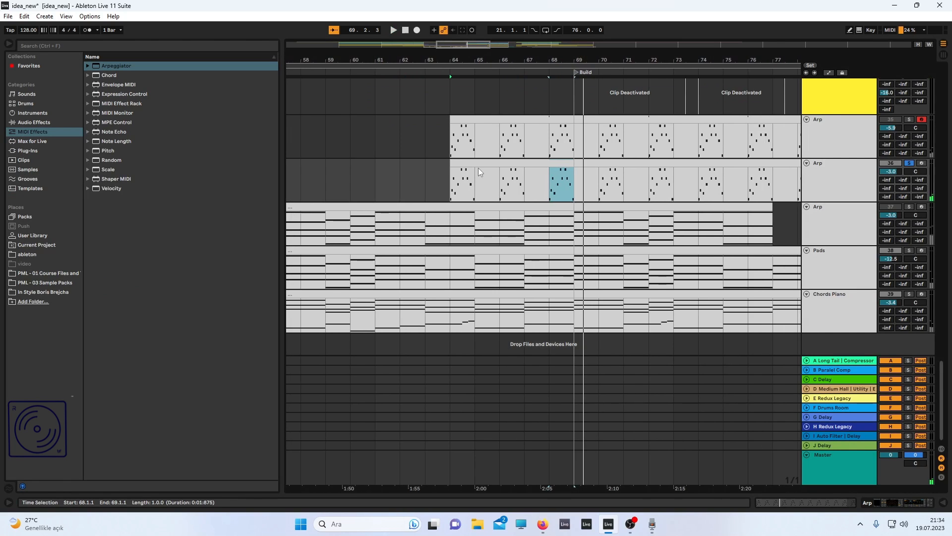
{"action": "scroll", "coordinate": [477, 171], "scroll_direction": "down", "scroll_amount": 3}
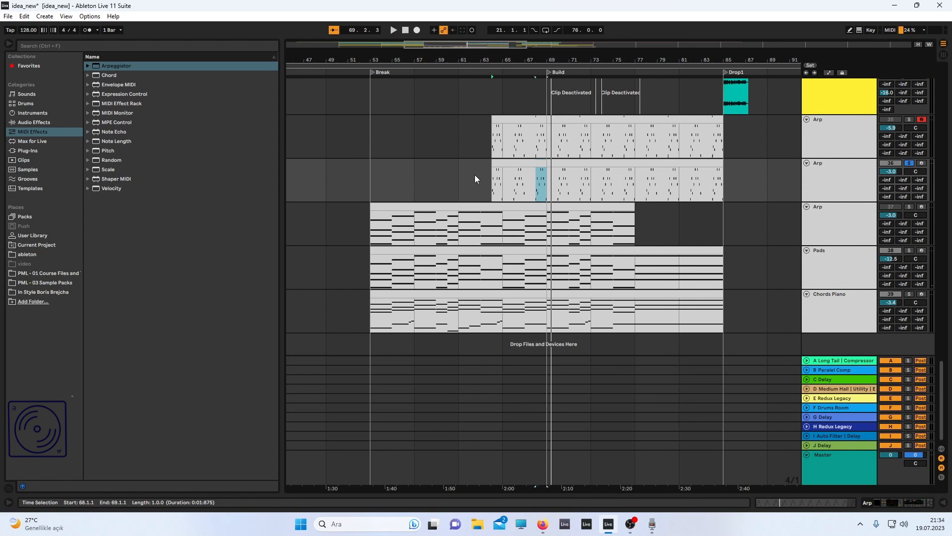
{"action": "key", "text": "z"}
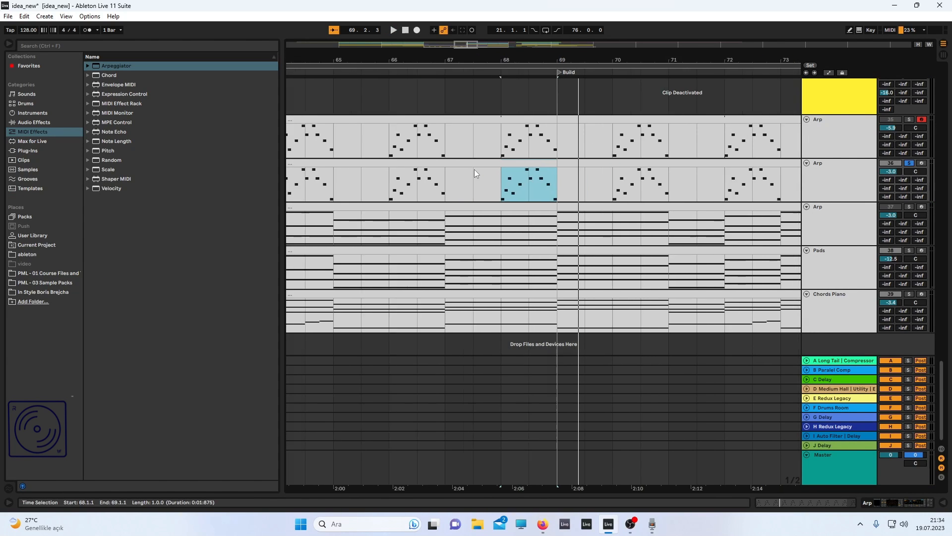
{"action": "key", "text": "x"}
{"action": "left_click", "coordinate": [475, 179]}
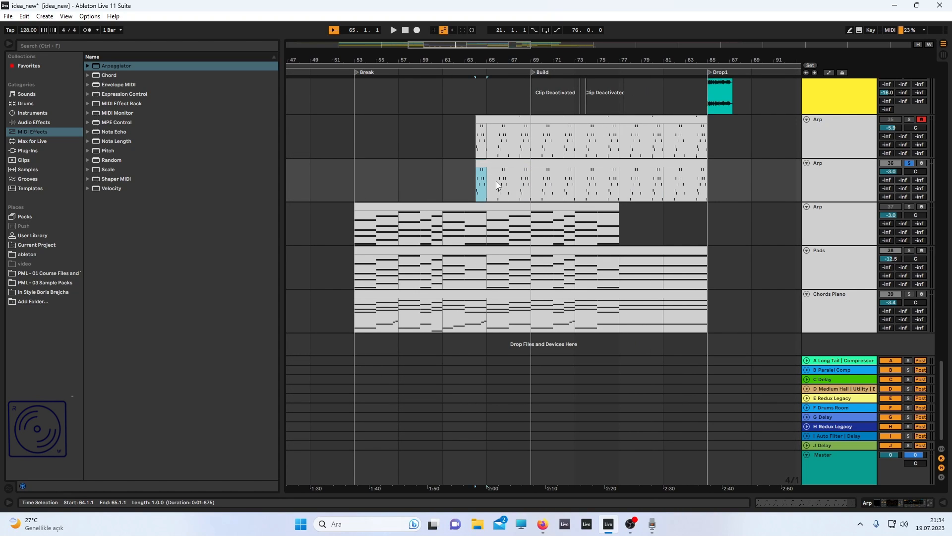
{"action": "left_click_drag", "start_coordinate": [558, 183], "coordinate": [495, 183]}
{"action": "scroll", "coordinate": [418, 199], "scroll_direction": "up", "scroll_amount": 3}
- View the PML PL Clarity preset in the Serum synth on Arp track 36 and close the plug-in window
{"action": "double_click", "coordinate": [846, 259]}
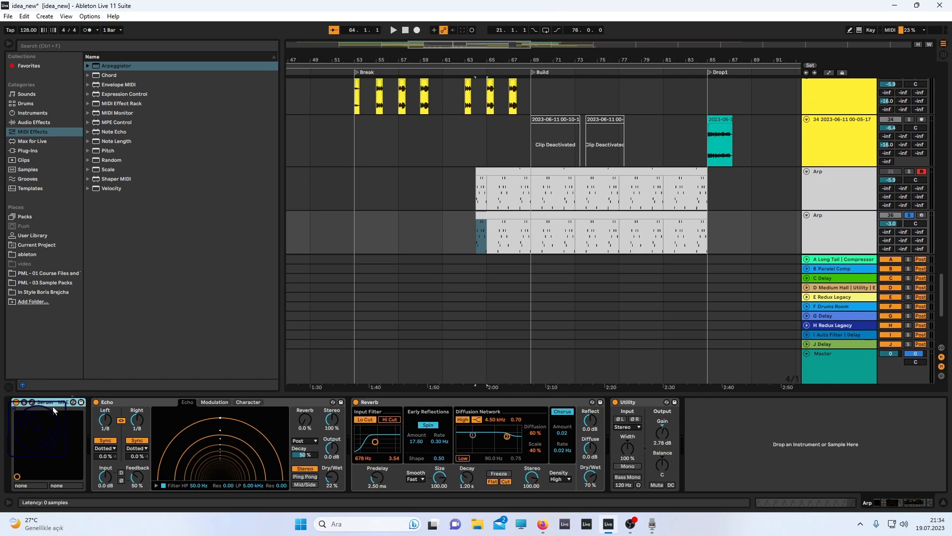
{"action": "left_click", "coordinate": [31, 403]}
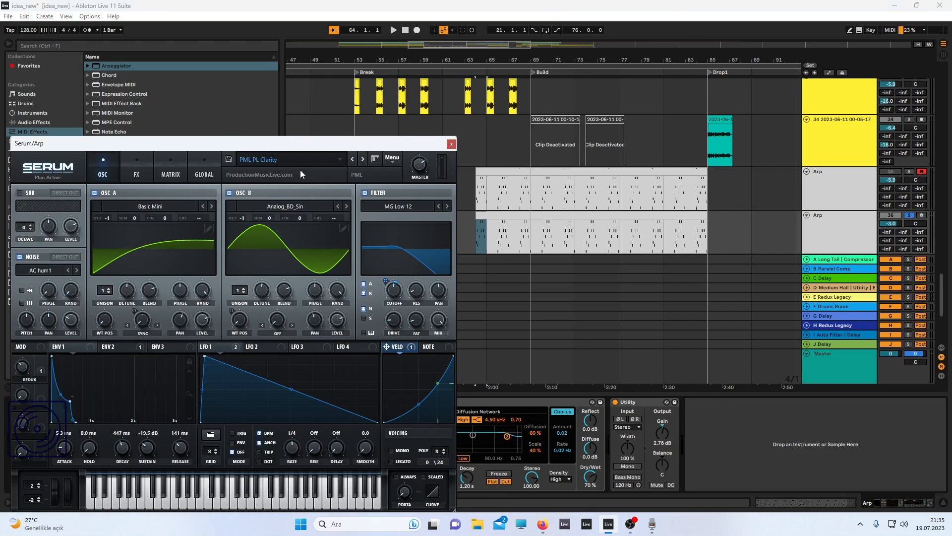
{"action": "left_click", "coordinate": [451, 145]}
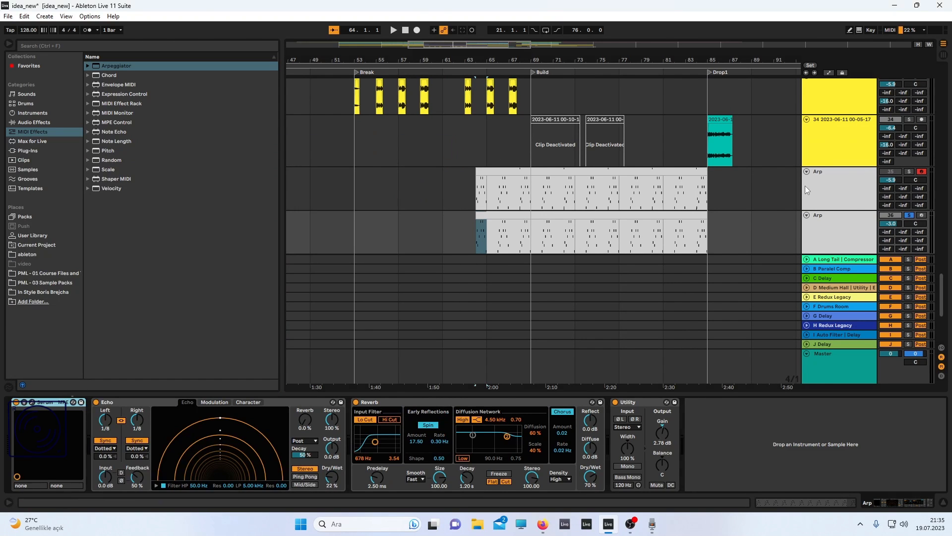
- Select Arp track 35 and show its Serum synth
{"action": "scroll", "coordinate": [805, 185], "scroll_direction": "down", "scroll_amount": 2}
{"action": "left_click", "coordinate": [835, 157]}
{"action": "left_click", "coordinate": [820, 164]}
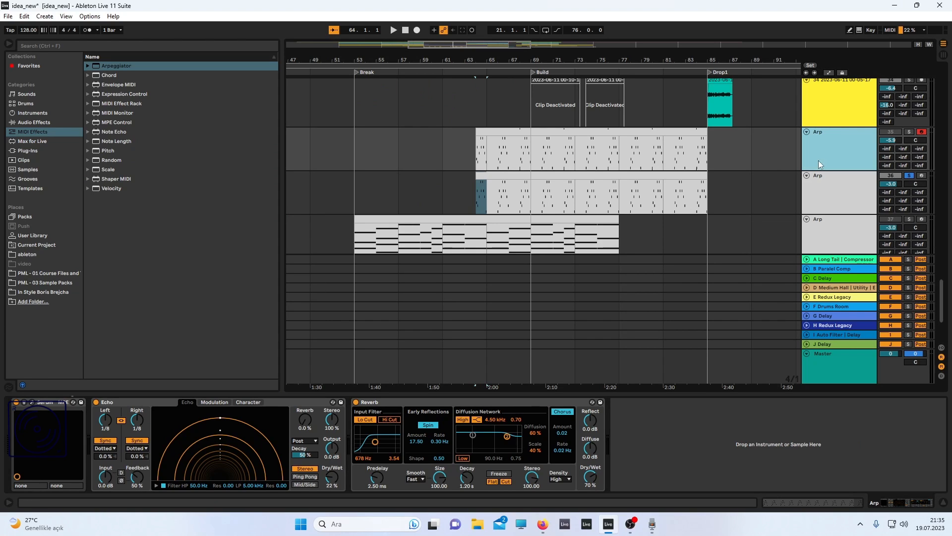
{"action": "left_click", "coordinate": [28, 112]}
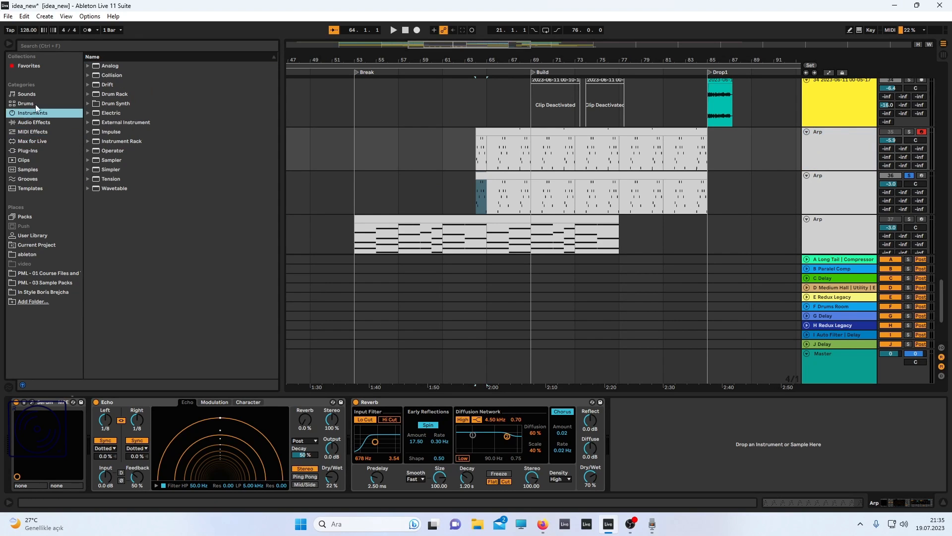
{"action": "left_click", "coordinate": [32, 403]}
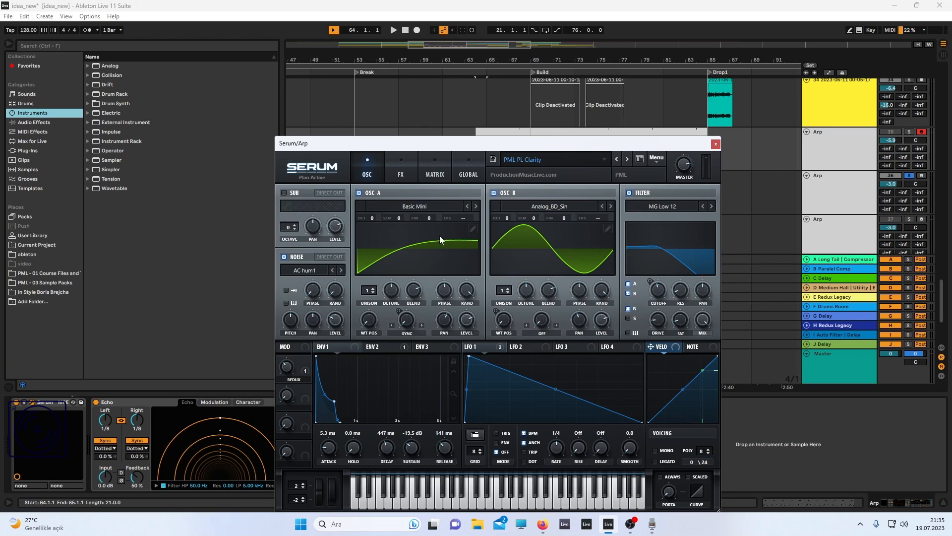
- Examine frames 1 and 2 of oscillator A's Basic Mini wavetable in Serum's table editor and close the plug-in
{"action": "left_click", "coordinate": [369, 321]}
{"action": "left_click_drag", "start_coordinate": [369, 299], "coordinate": [357, 328]}
{"action": "left_click", "coordinate": [473, 229]}
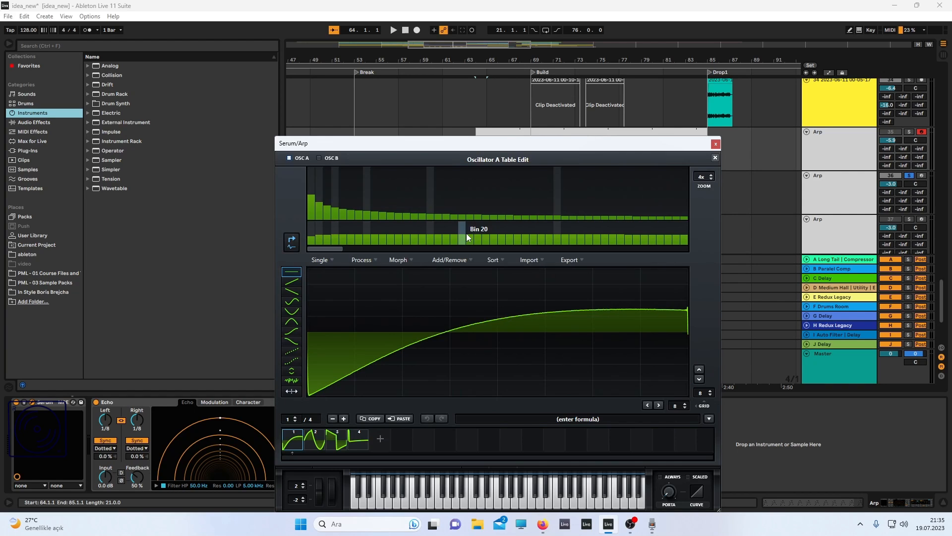
{"action": "left_click", "coordinate": [312, 446]}
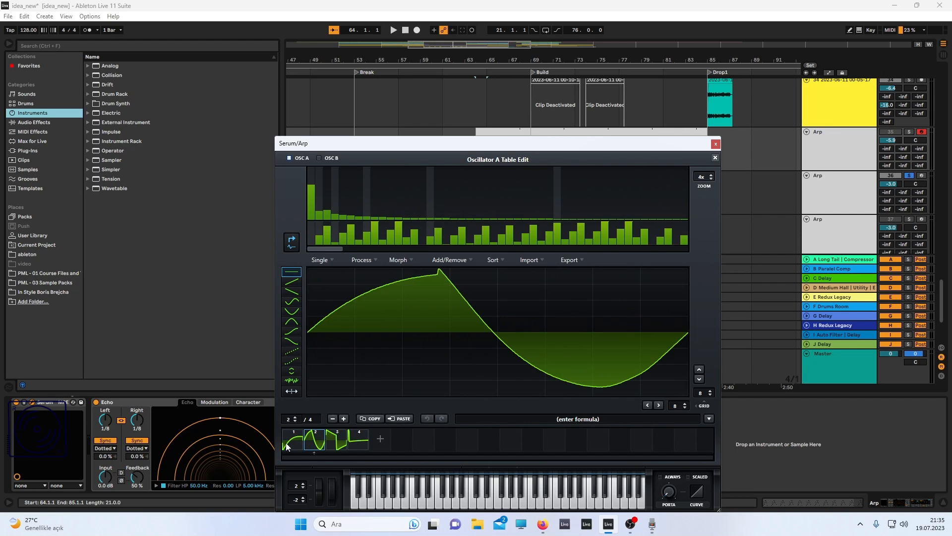
{"action": "left_click", "coordinate": [716, 144]}
- Unsolo Arp track 36 and play the full mix from the start of the Break at bar 53
{"action": "scroll", "coordinate": [849, 178], "scroll_direction": "down", "scroll_amount": 3}
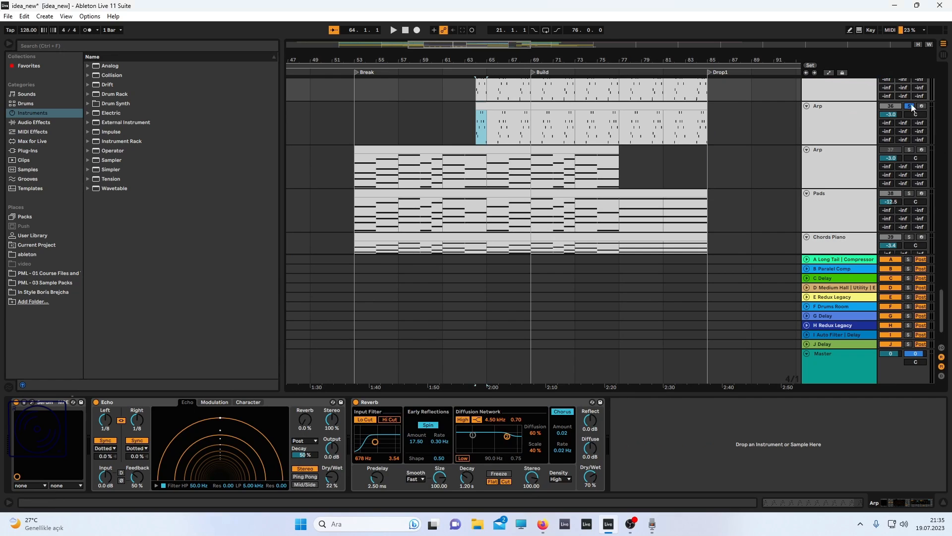
{"action": "left_click", "coordinate": [911, 106]}
{"action": "scroll", "coordinate": [443, 205], "scroll_direction": "left", "scroll_amount": 3}
{"action": "scroll", "coordinate": [442, 204], "scroll_direction": "down", "scroll_amount": 2}
{"action": "left_click", "coordinate": [435, 174]}
{"action": "key", "text": "space"}
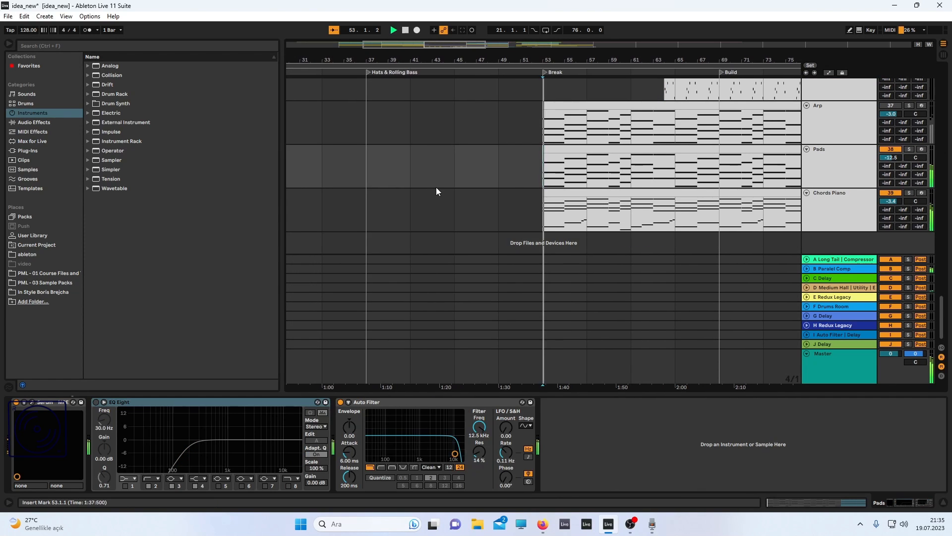
{"action": "scroll", "coordinate": [900, 114], "scroll_direction": "up", "scroll_amount": 2}
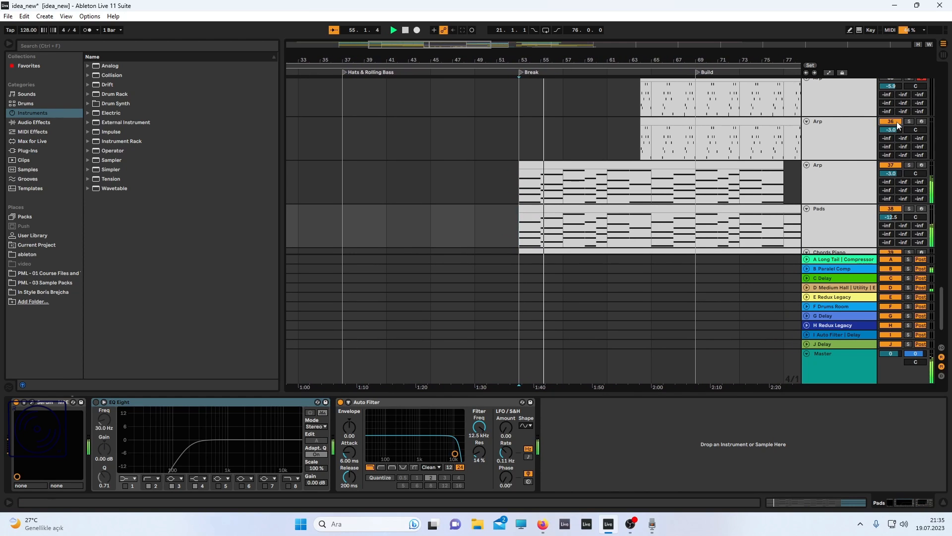
{"action": "scroll", "coordinate": [687, 194], "scroll_direction": "down", "scroll_amount": 2}
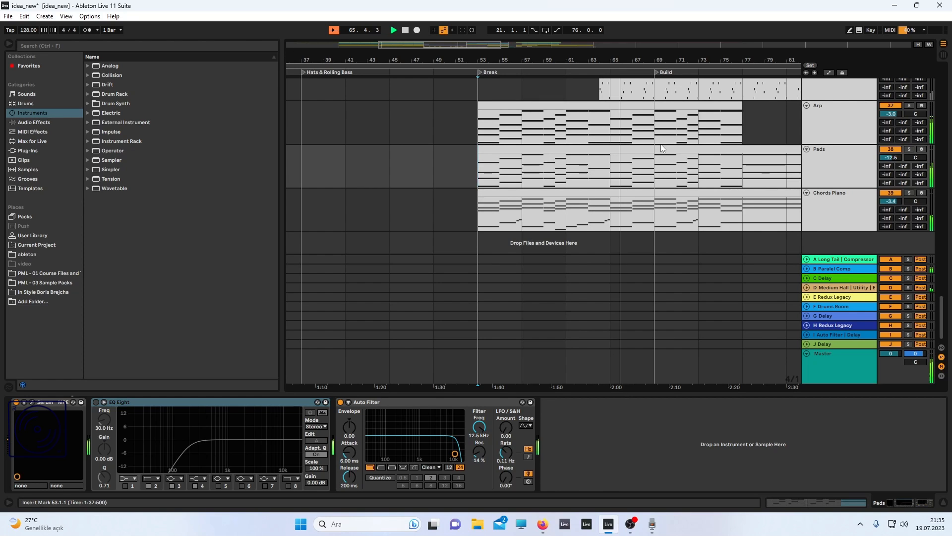
{"action": "key", "text": "space"}
{"action": "scroll", "coordinate": [620, 186], "scroll_direction": "up", "scroll_amount": 4}
{"action": "scroll", "coordinate": [627, 175], "scroll_direction": "down", "scroll_amount": 4}
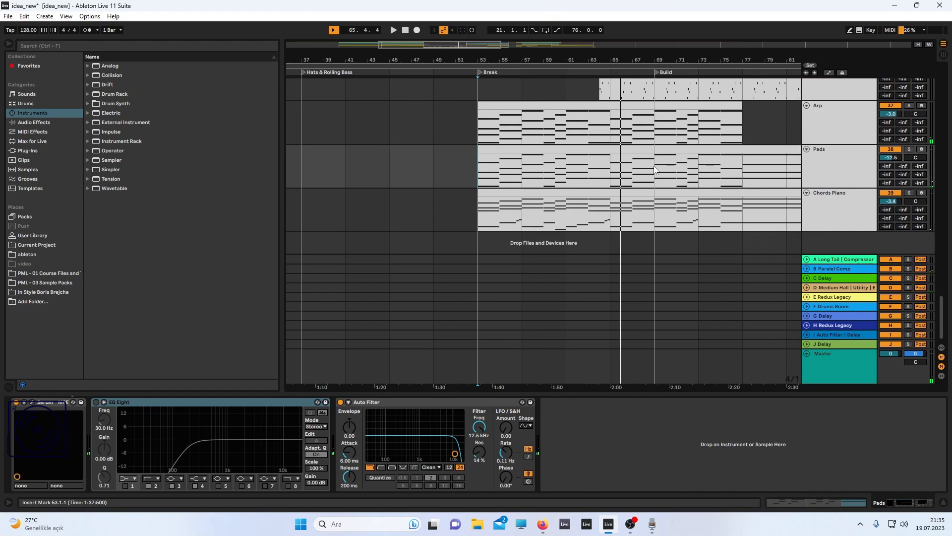
- Compare the Chords Piano clip with the Pads clip and show the Grand Piano instrument on the Chords Piano track
{"action": "left_click", "coordinate": [826, 203]}
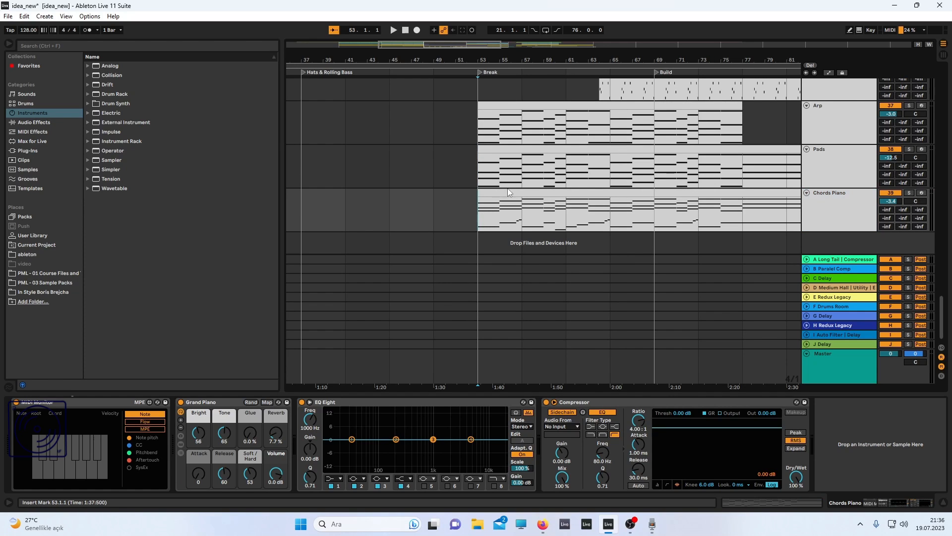
{"action": "left_click", "coordinate": [518, 154]}
{"action": "left_click", "coordinate": [489, 212]}
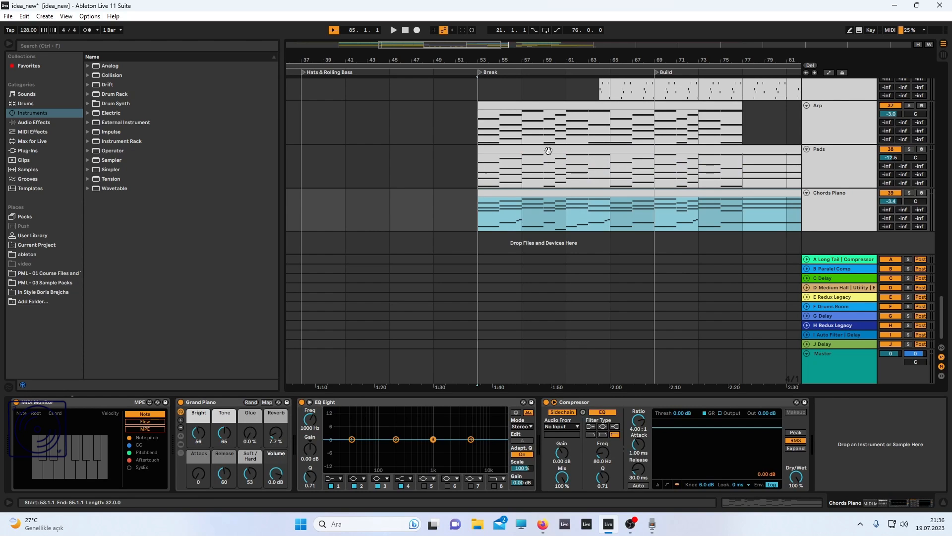
{"action": "left_click", "coordinate": [523, 159]}
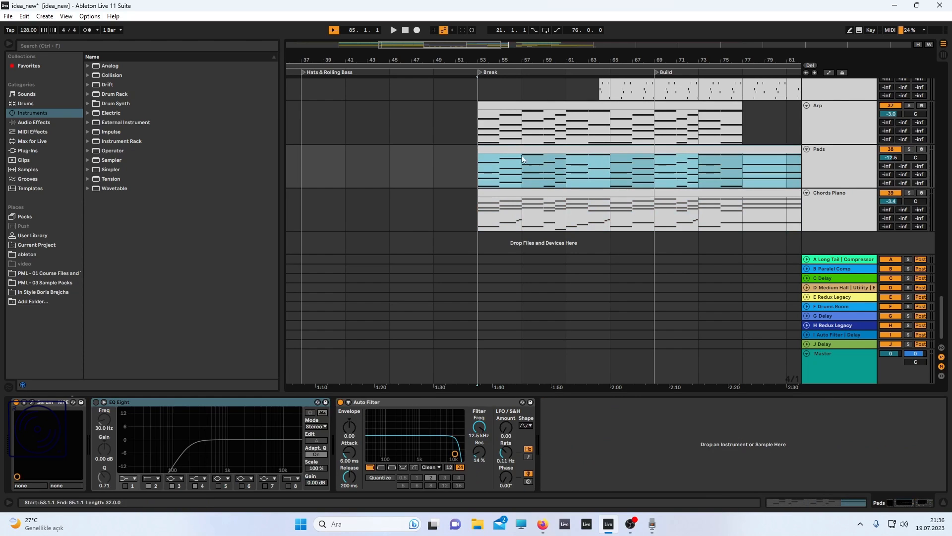
{"action": "left_click", "coordinate": [507, 193]}
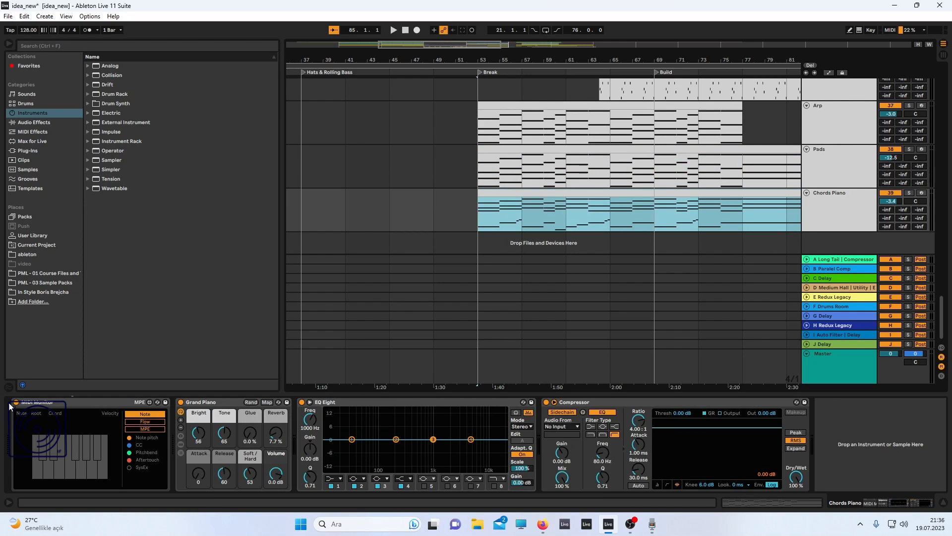
{"action": "left_click", "coordinate": [222, 394]}
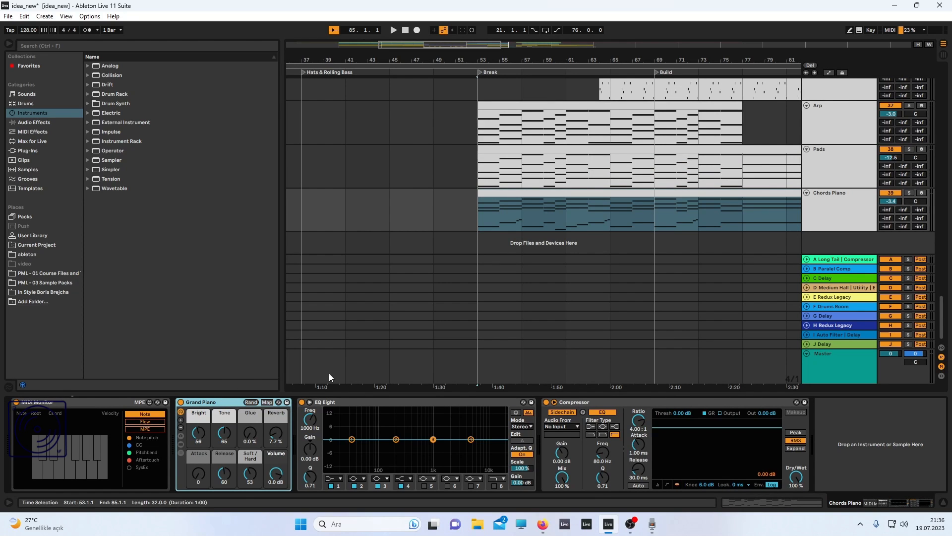
{"action": "left_click", "coordinate": [494, 204]}
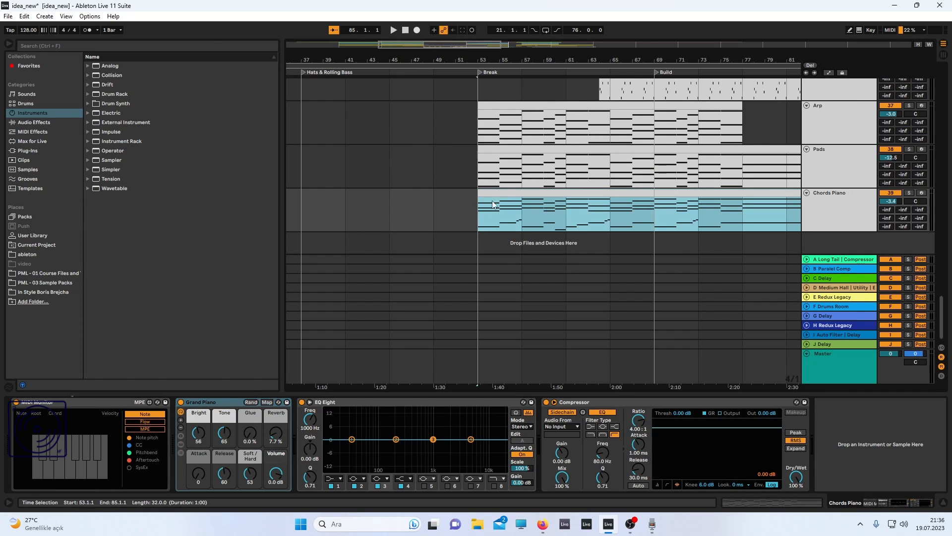
- Solo the Chords Piano track, play it from bar 53 and open its clip in the note editor
{"action": "left_click", "coordinate": [910, 194]}
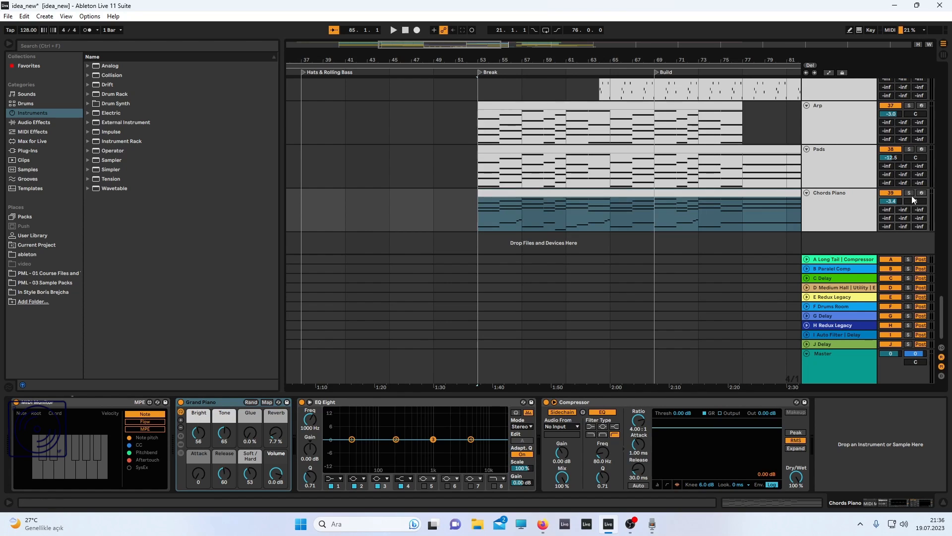
{"action": "key", "text": "space"}
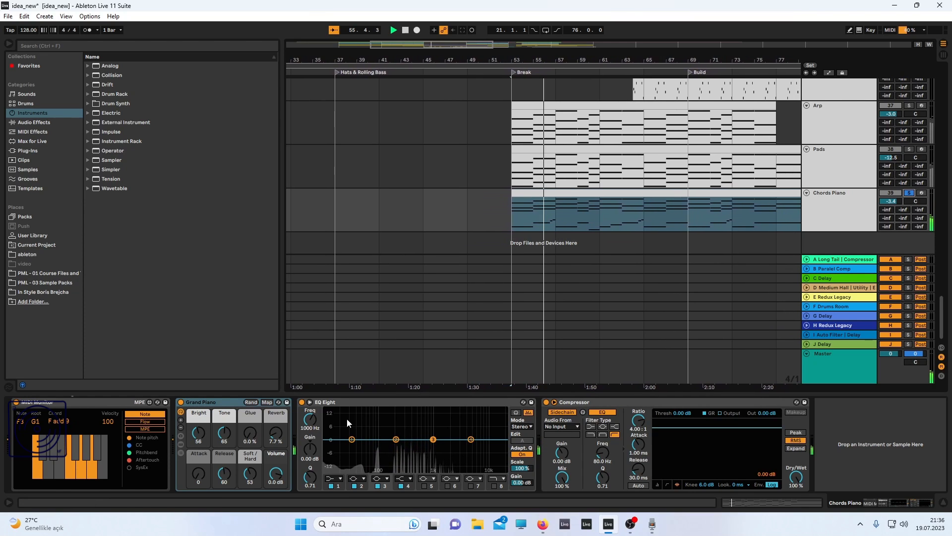
{"action": "double_click", "coordinate": [539, 204]}
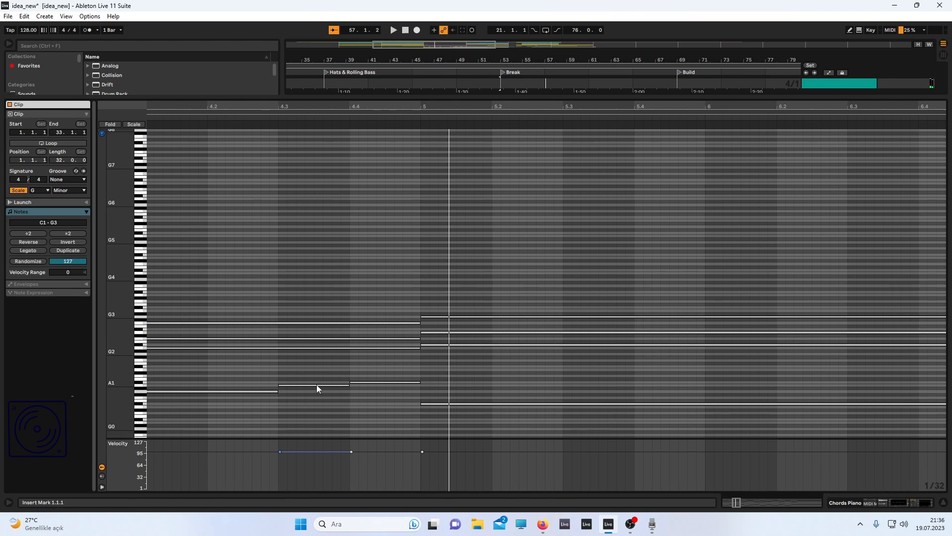
- Audition the two short bass notes A1 and B♭1 at clip positions 4.3 and 4.4 several times
{"action": "left_click", "coordinate": [316, 385]}
{"action": "left_click", "coordinate": [368, 377]}
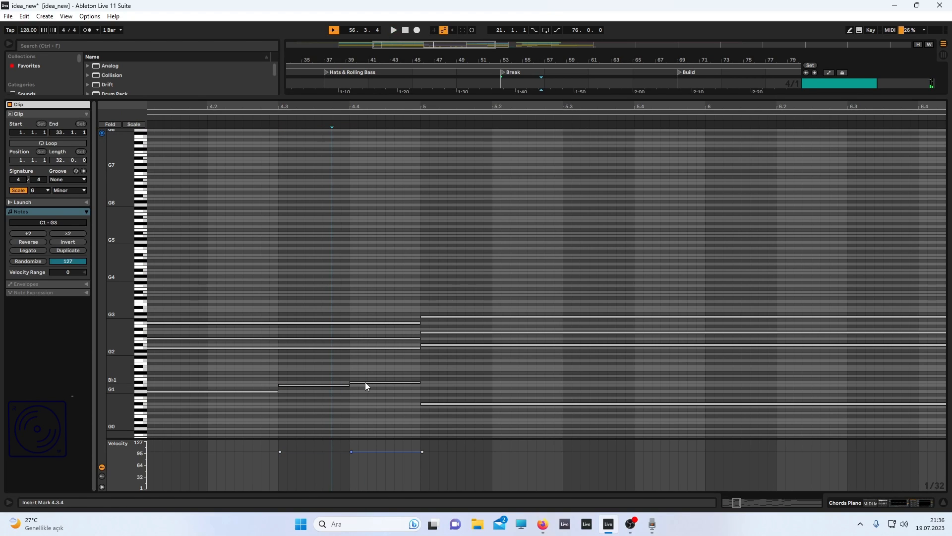
{"action": "left_click", "coordinate": [366, 383]}
{"action": "left_click", "coordinate": [335, 385]}
{"action": "left_click", "coordinate": [368, 386]}
{"action": "left_click", "coordinate": [364, 382]}
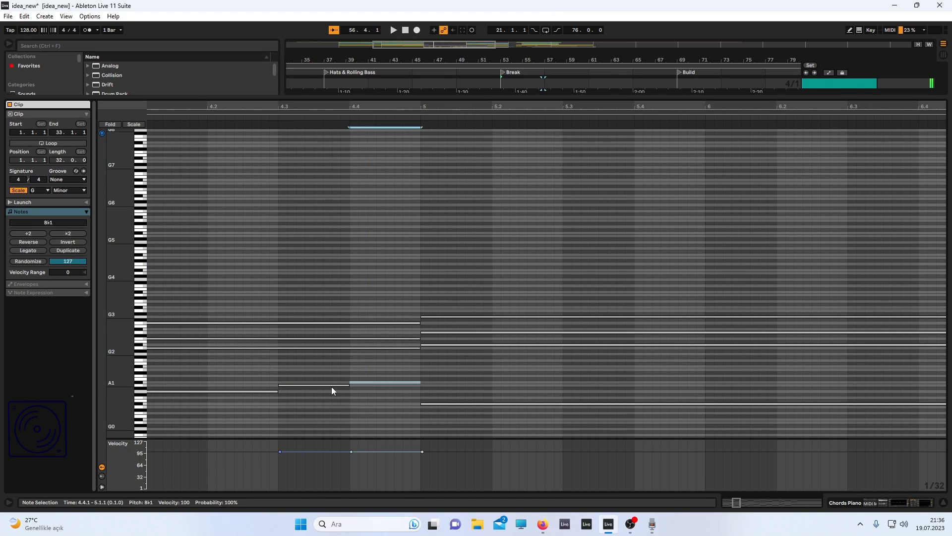
{"action": "left_click", "coordinate": [332, 385]}
{"action": "left_click", "coordinate": [367, 384]}
{"action": "left_click", "coordinate": [368, 382]}
- Play the soloed Chords Piano clip while following its full chord and bass line, and return to the arrangement
{"action": "key", "text": "x"}
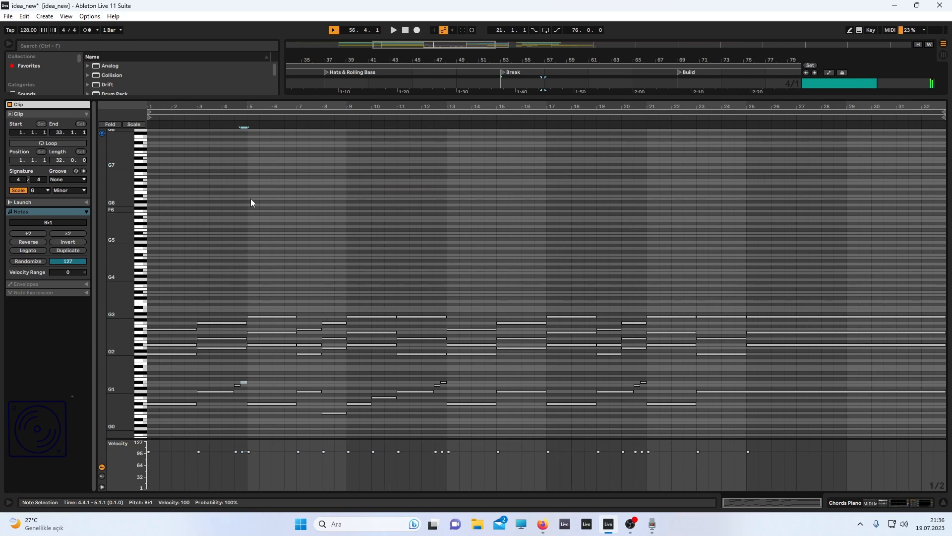
{"action": "key", "text": "space"}
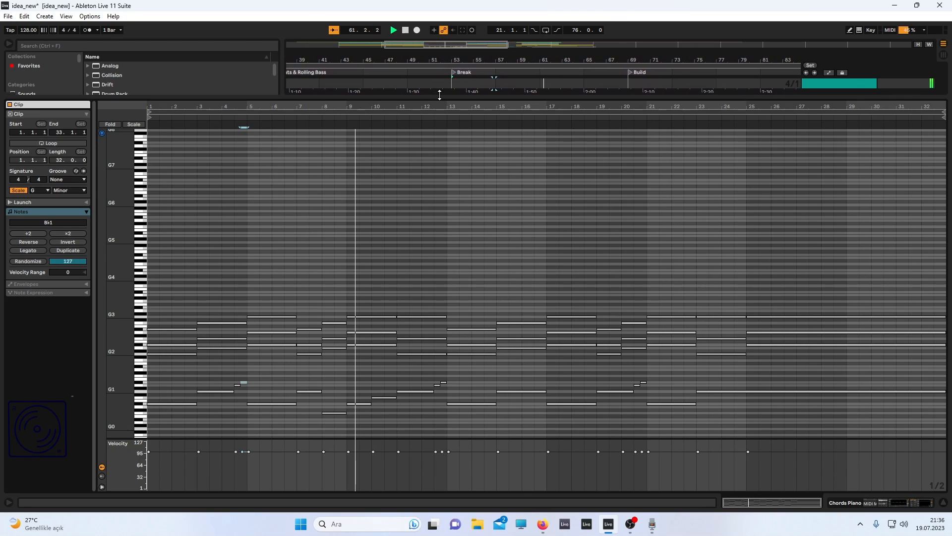
{"action": "key", "text": "ctrl+alt+l"}
{"action": "scroll", "coordinate": [488, 168], "scroll_direction": "right", "scroll_amount": 1}
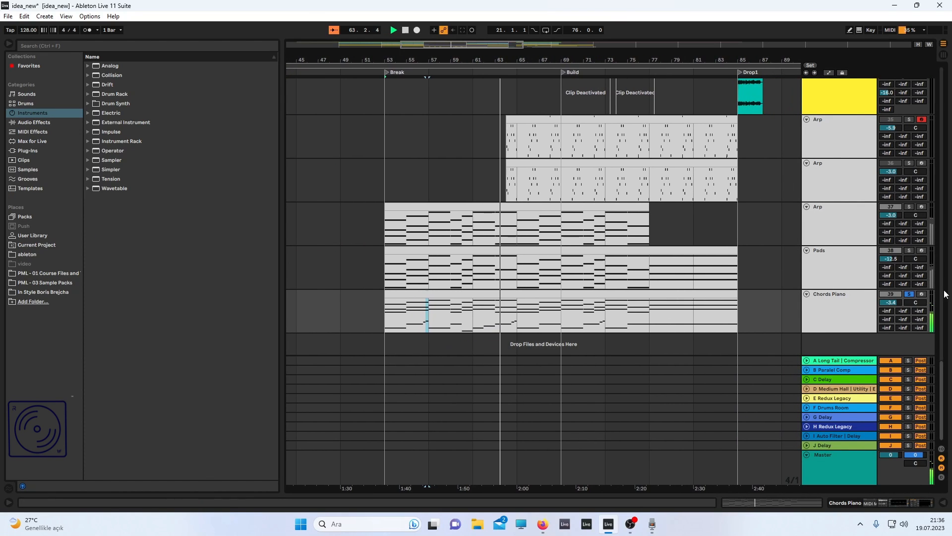
- Unsolo the Chords Piano track and play the full mix from bar 53, briefly checking the recording in OBS
{"action": "left_click", "coordinate": [909, 293]}
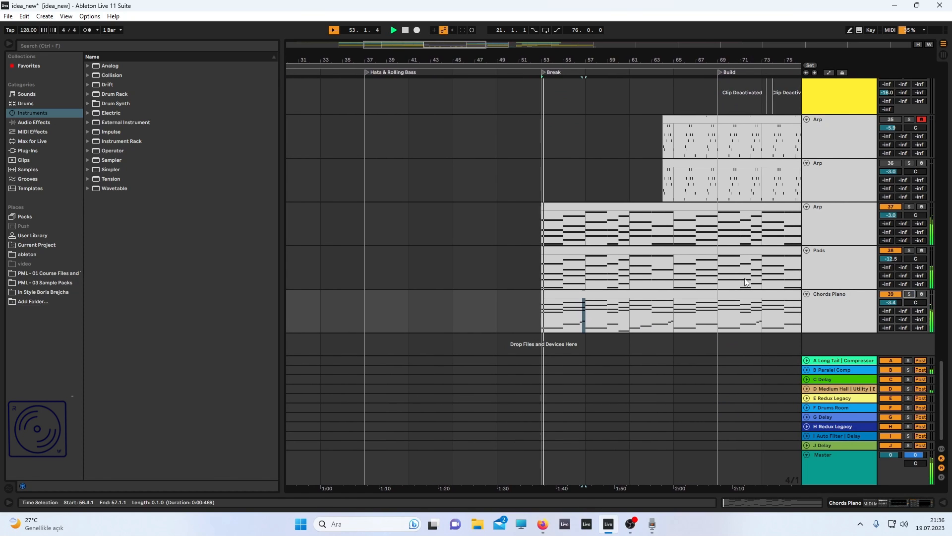
{"action": "scroll", "coordinate": [654, 315], "scroll_direction": "up", "scroll_amount": 3}
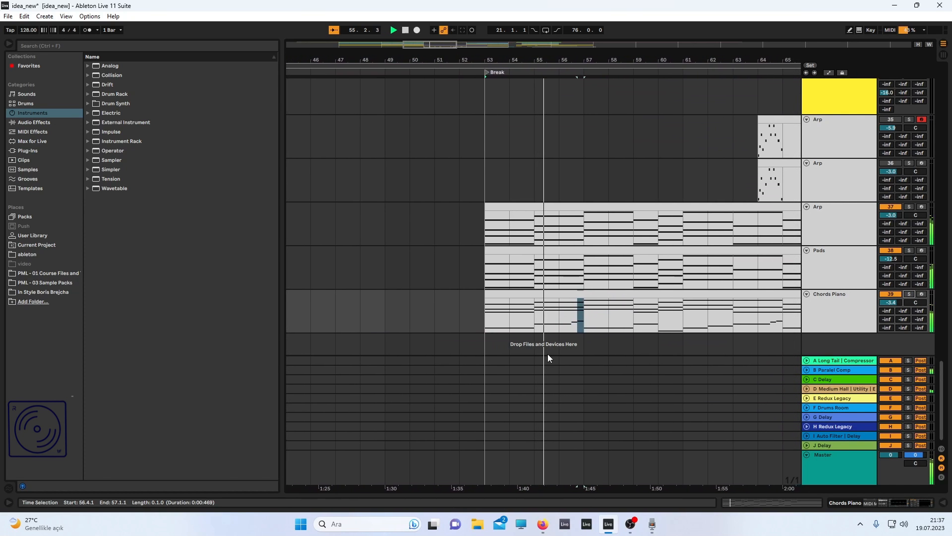
{"action": "left_click", "coordinate": [631, 523]}
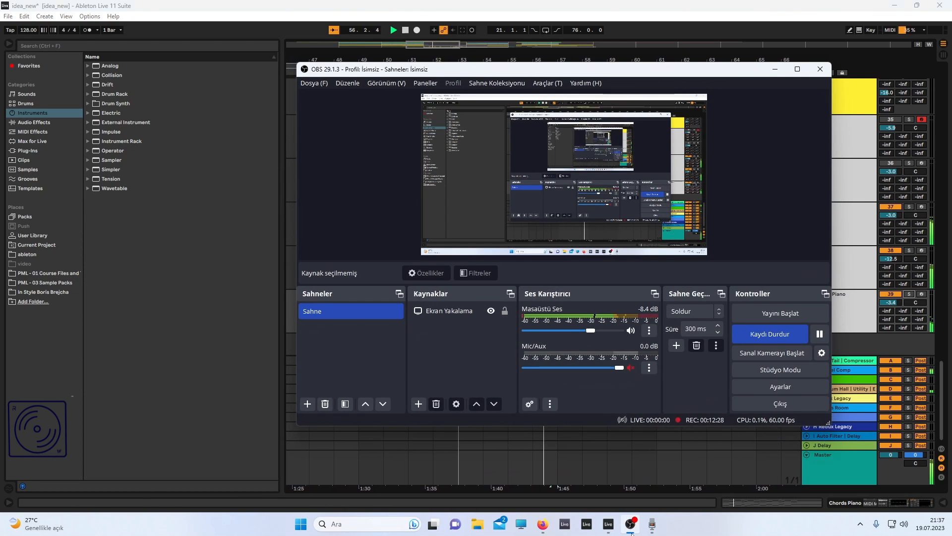
{"action": "left_click", "coordinate": [630, 523]}
{"action": "scroll", "coordinate": [509, 146], "scroll_direction": "down", "scroll_amount": 3}
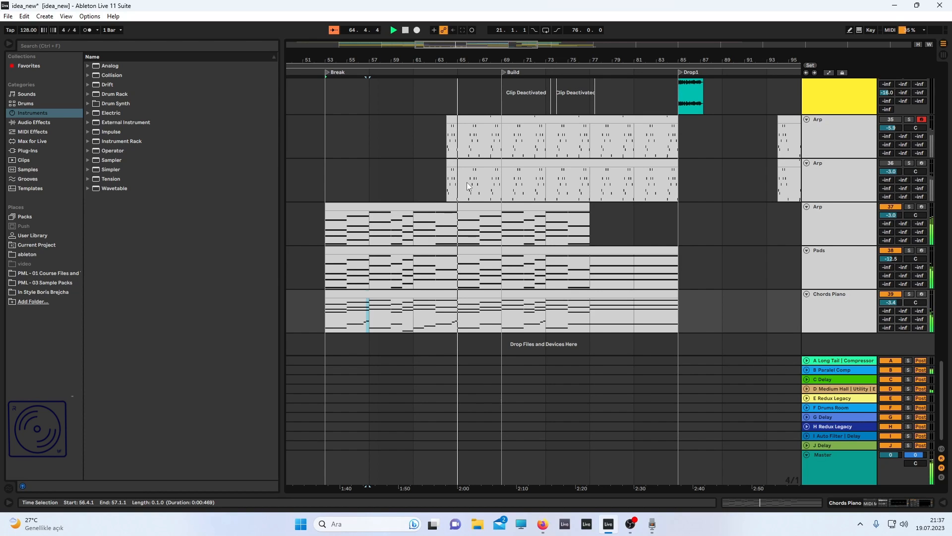
- Follow the full mix through the Break and Build towards Drop1 across the Arp, Pads and Chords Piano tracks
{"action": "scroll", "coordinate": [480, 176], "scroll_direction": "up", "scroll_amount": 2}
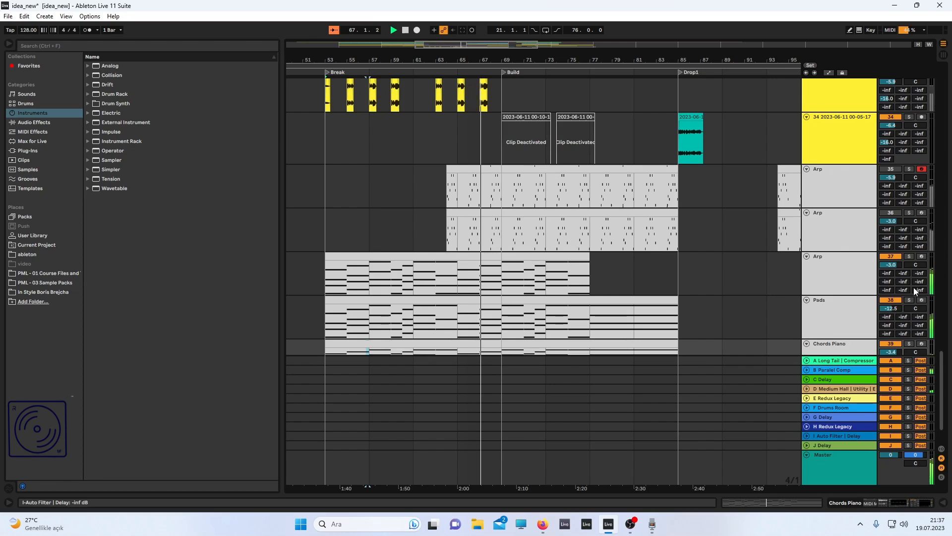
{"action": "scroll", "coordinate": [913, 287], "scroll_direction": "down", "scroll_amount": 2}
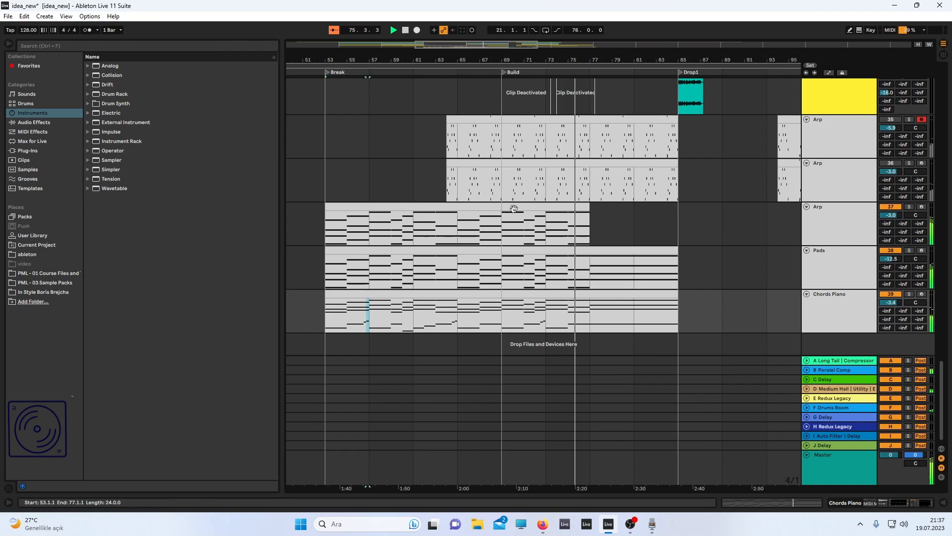
{"action": "scroll", "coordinate": [511, 208], "scroll_direction": "down", "scroll_amount": 4}
{"action": "scroll", "coordinate": [452, 214], "scroll_direction": "up", "scroll_amount": 2}
{"action": "scroll", "coordinate": [452, 214], "scroll_direction": "up", "scroll_amount": 2}
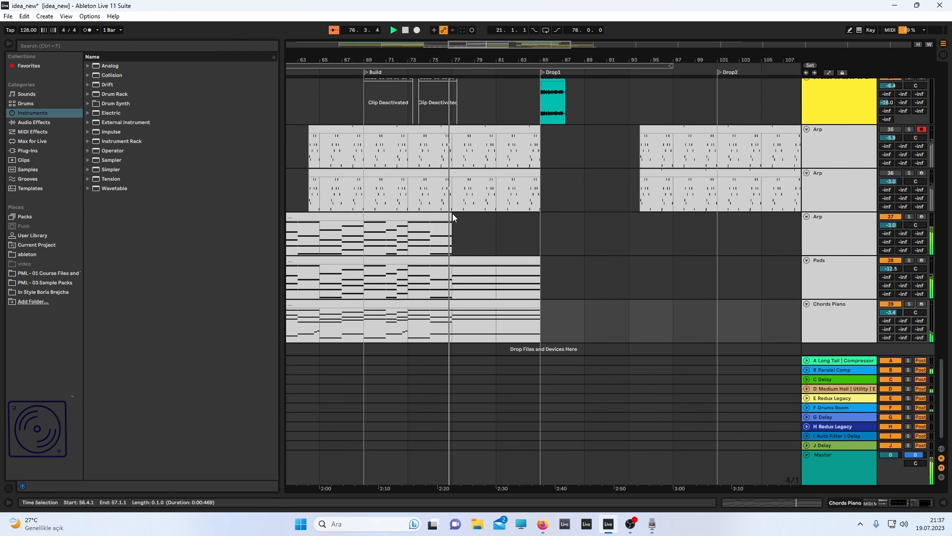
{"action": "scroll", "coordinate": [453, 213], "scroll_direction": "up", "scroll_amount": 1}
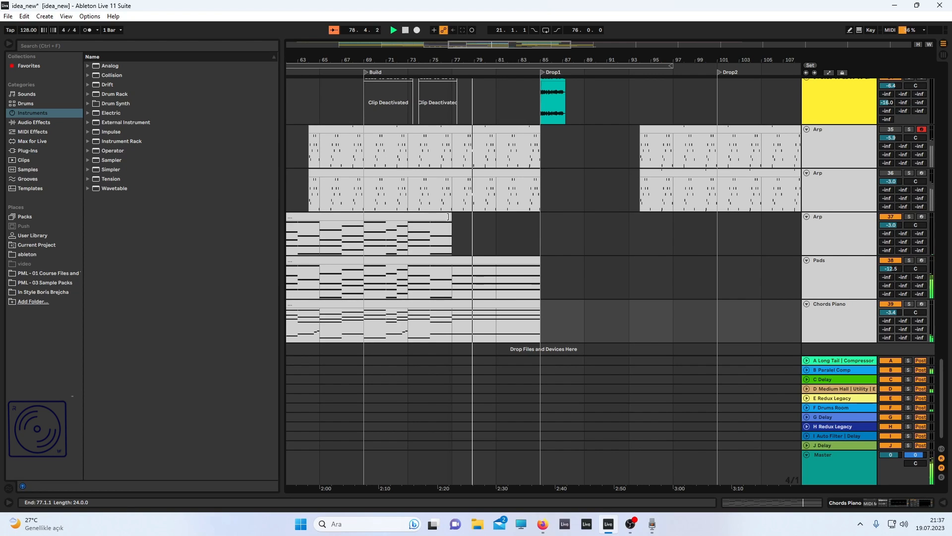
- Switch to the Ses Kaydedici sound recorder and stop the running microphone recording
{"action": "left_click", "coordinate": [652, 524]}
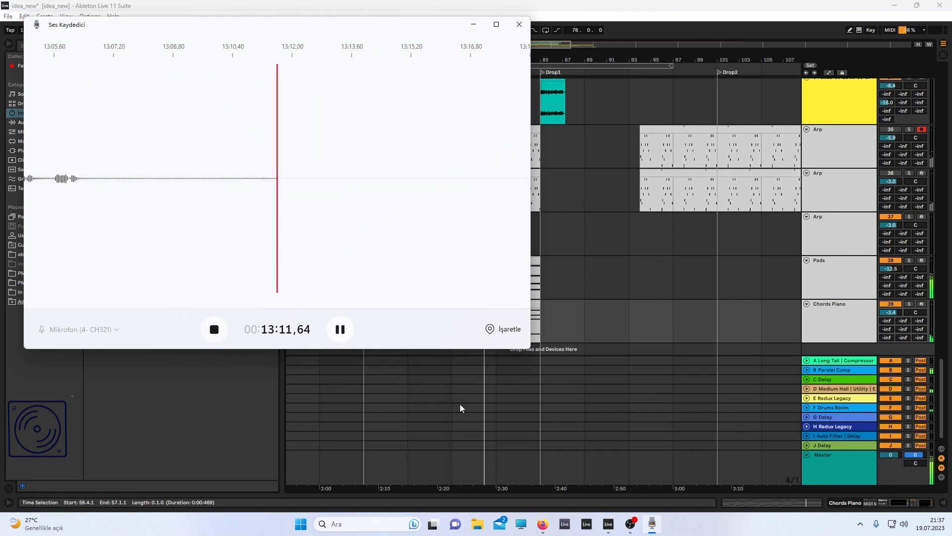
{"action": "left_click", "coordinate": [214, 329]}
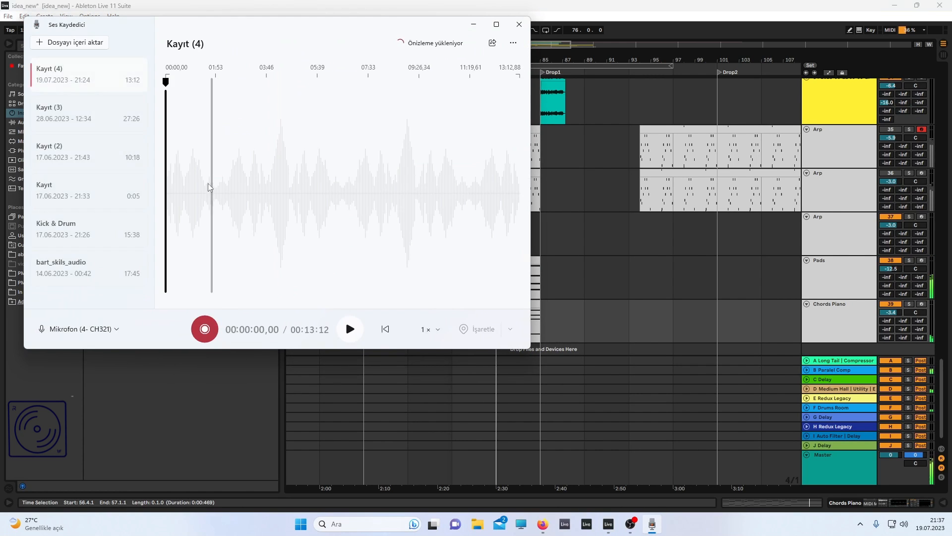